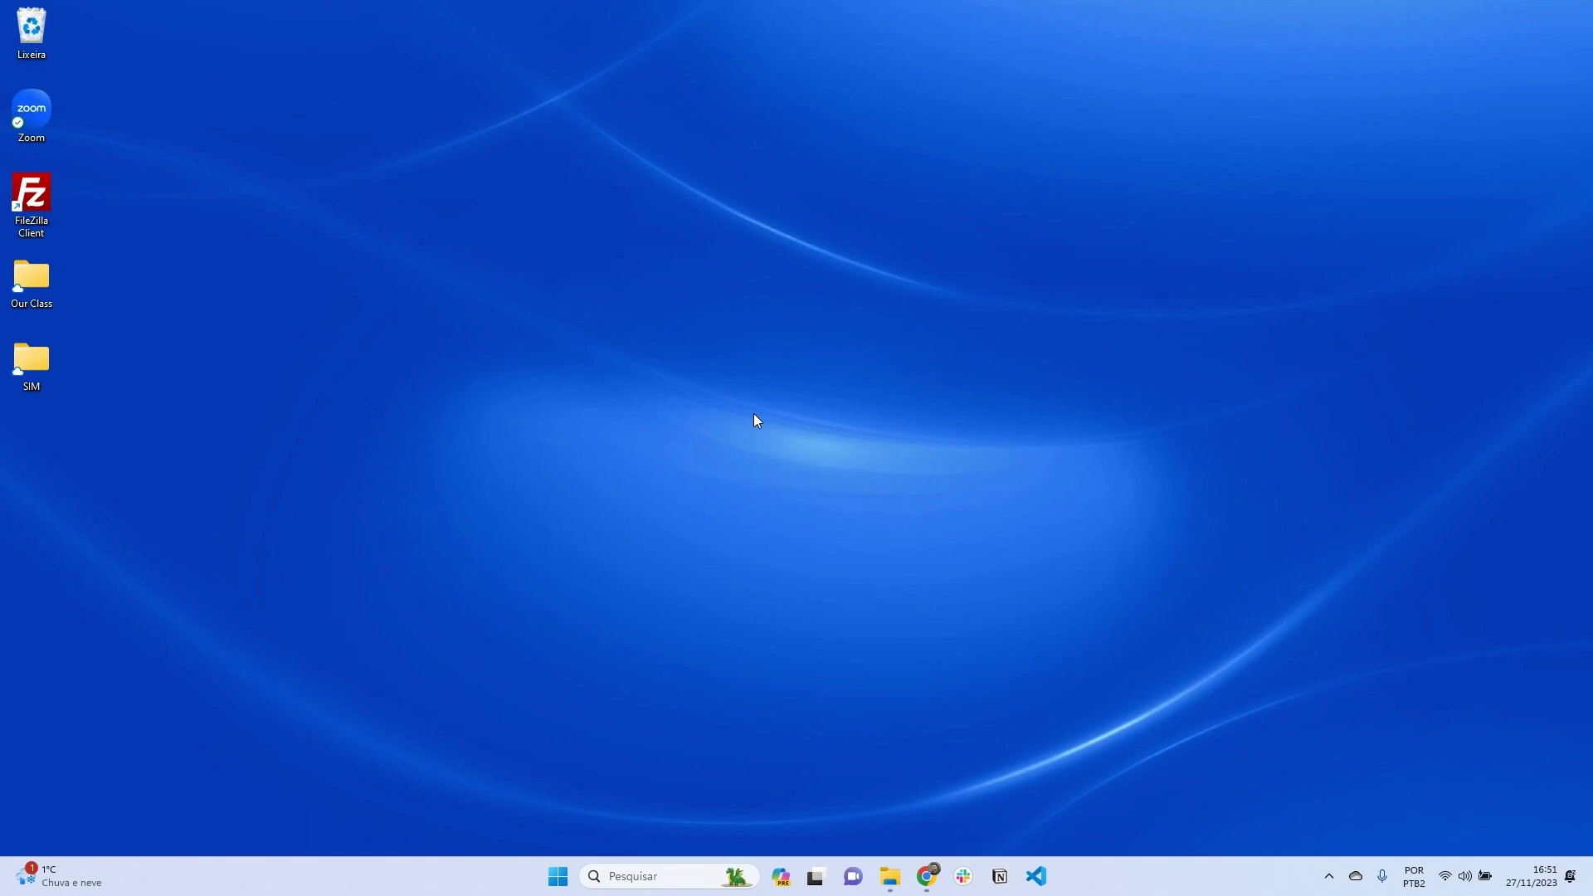
# Browse to C: > EnergyPlusV23-2-0 > ExampleFiles in File Explorer.
pyautogui.press('super+e')
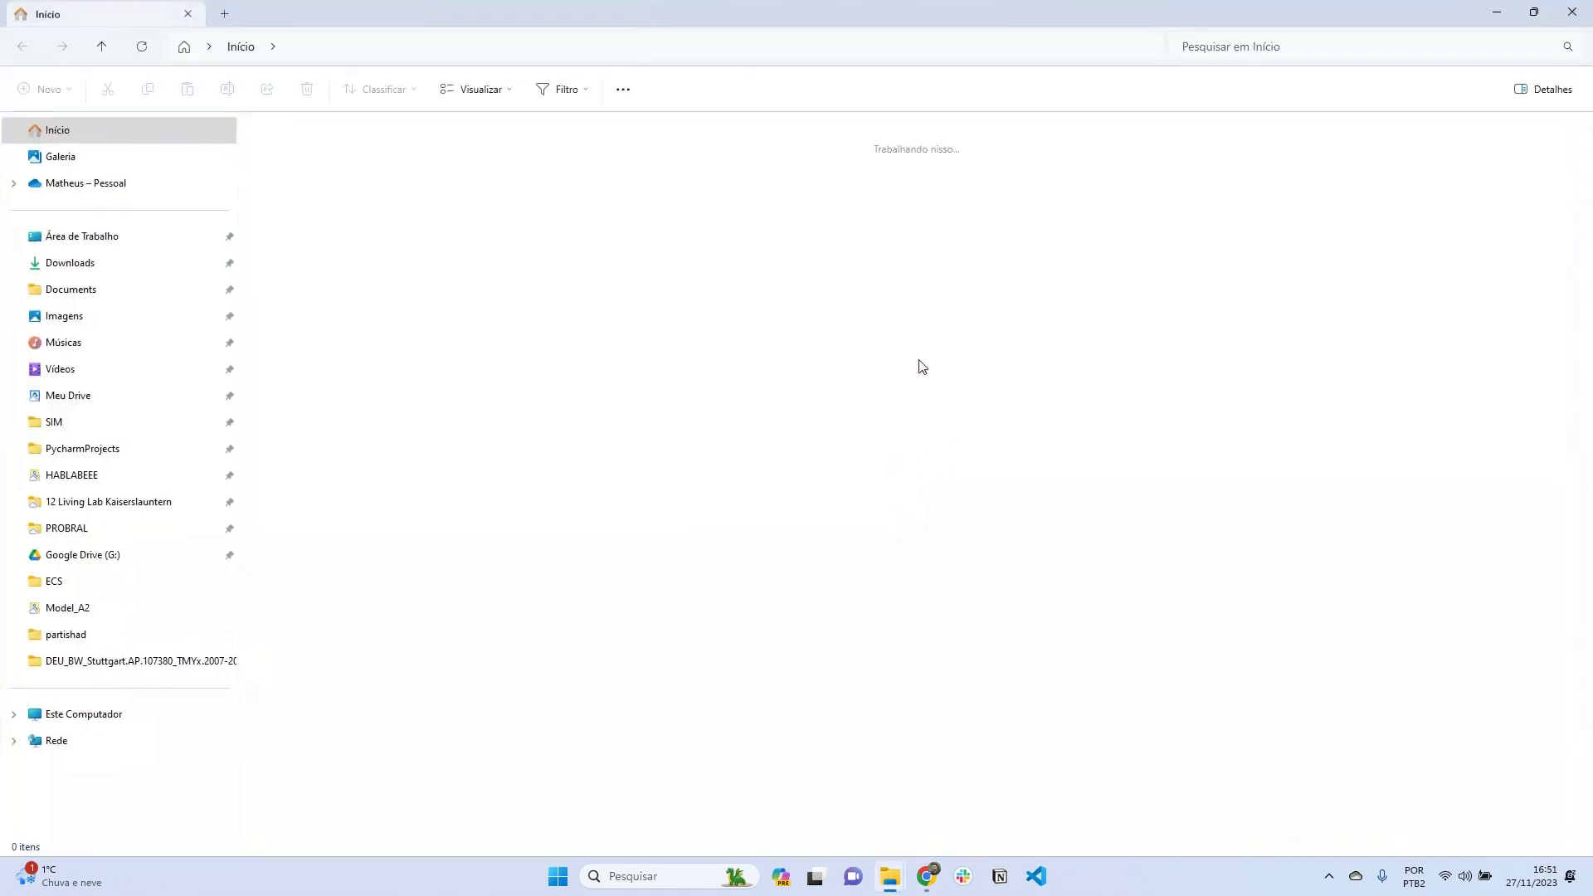
pyautogui.click(87, 717)
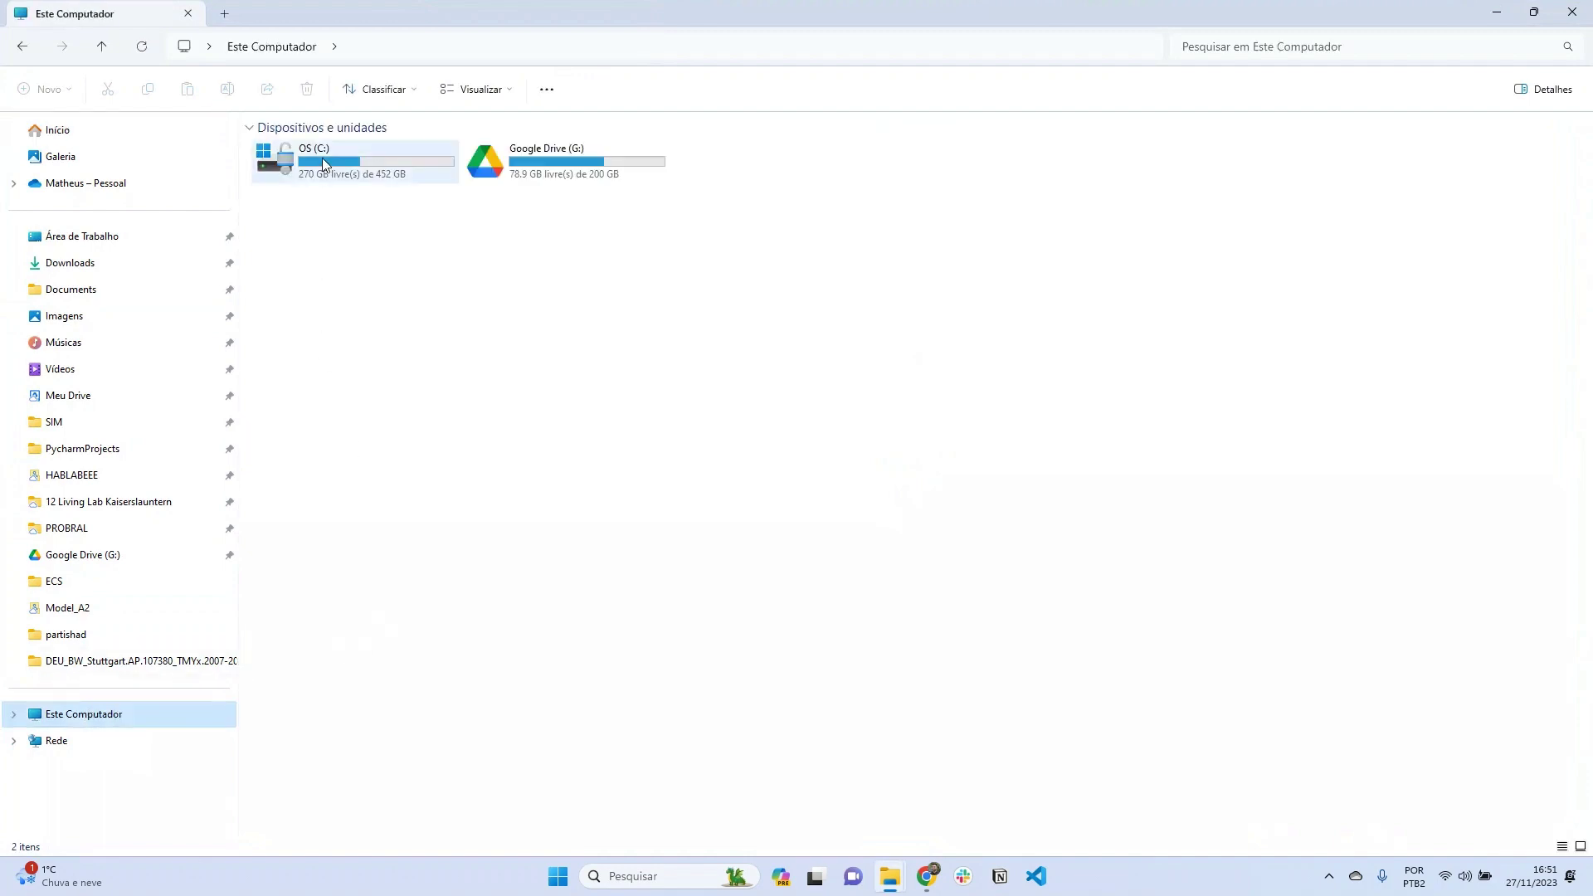
pyautogui.doubleClick(322, 158)
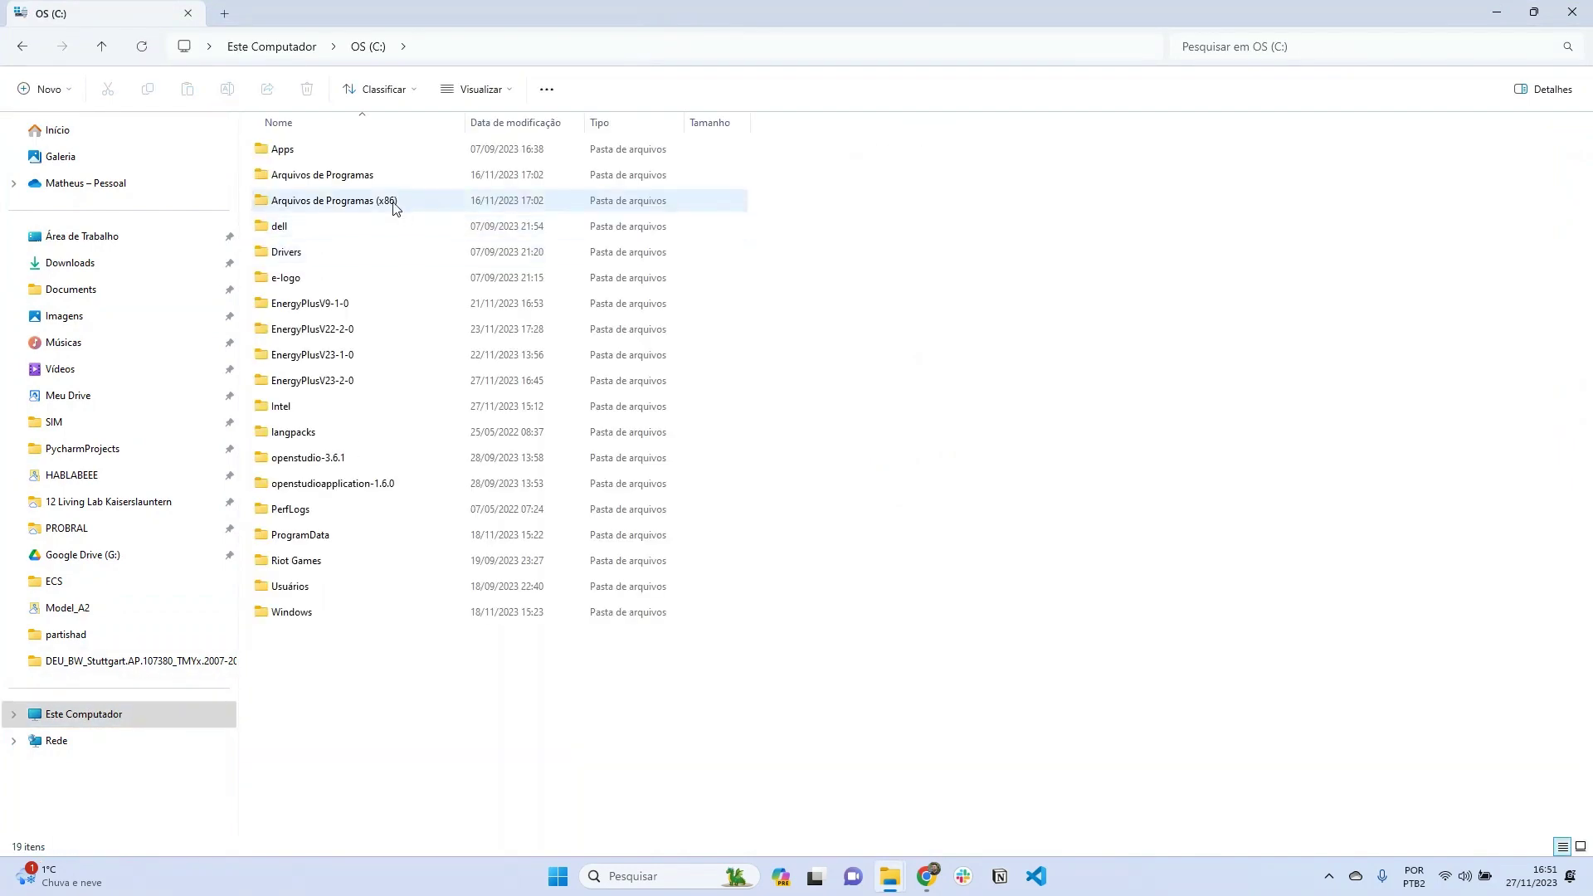
pyautogui.moveTo(343, 389)
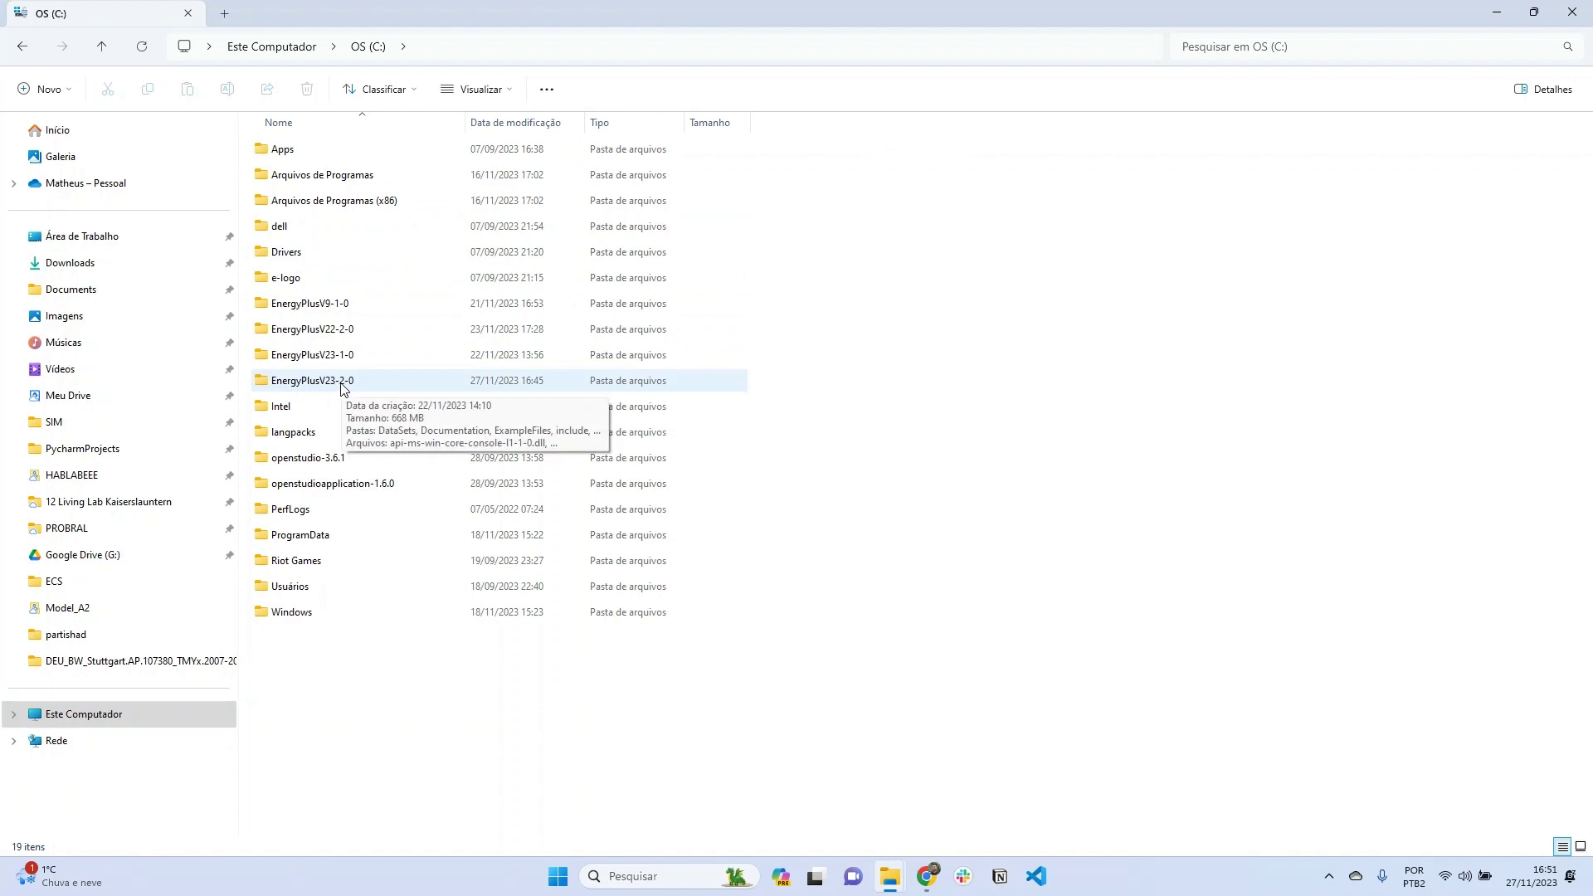
pyautogui.click(343, 387)
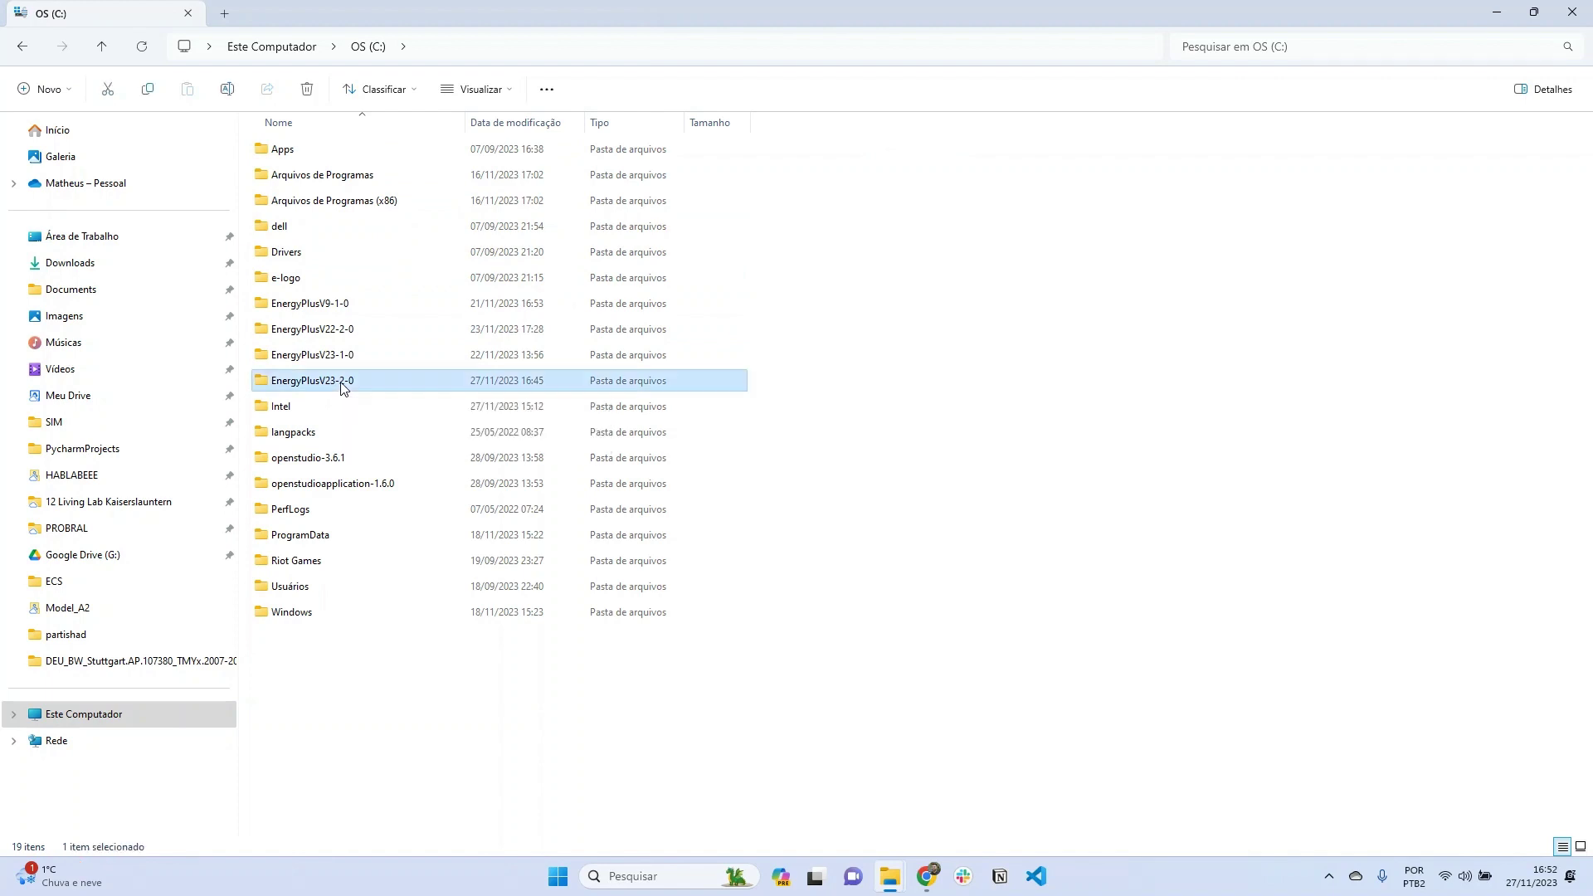
pyautogui.doubleClick(342, 386)
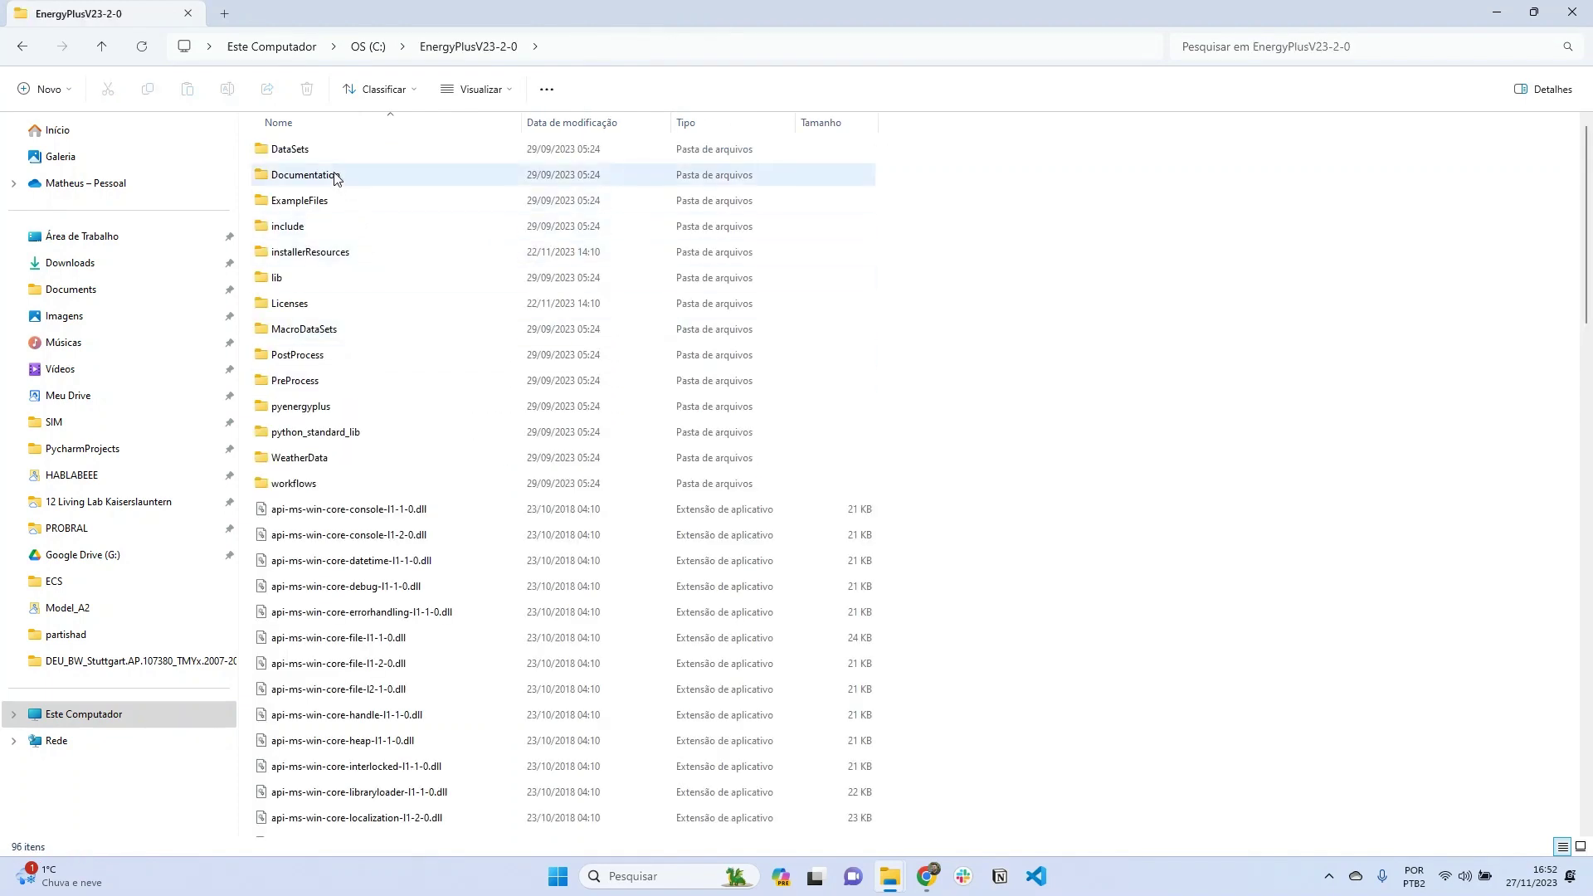
pyautogui.doubleClick(297, 209)
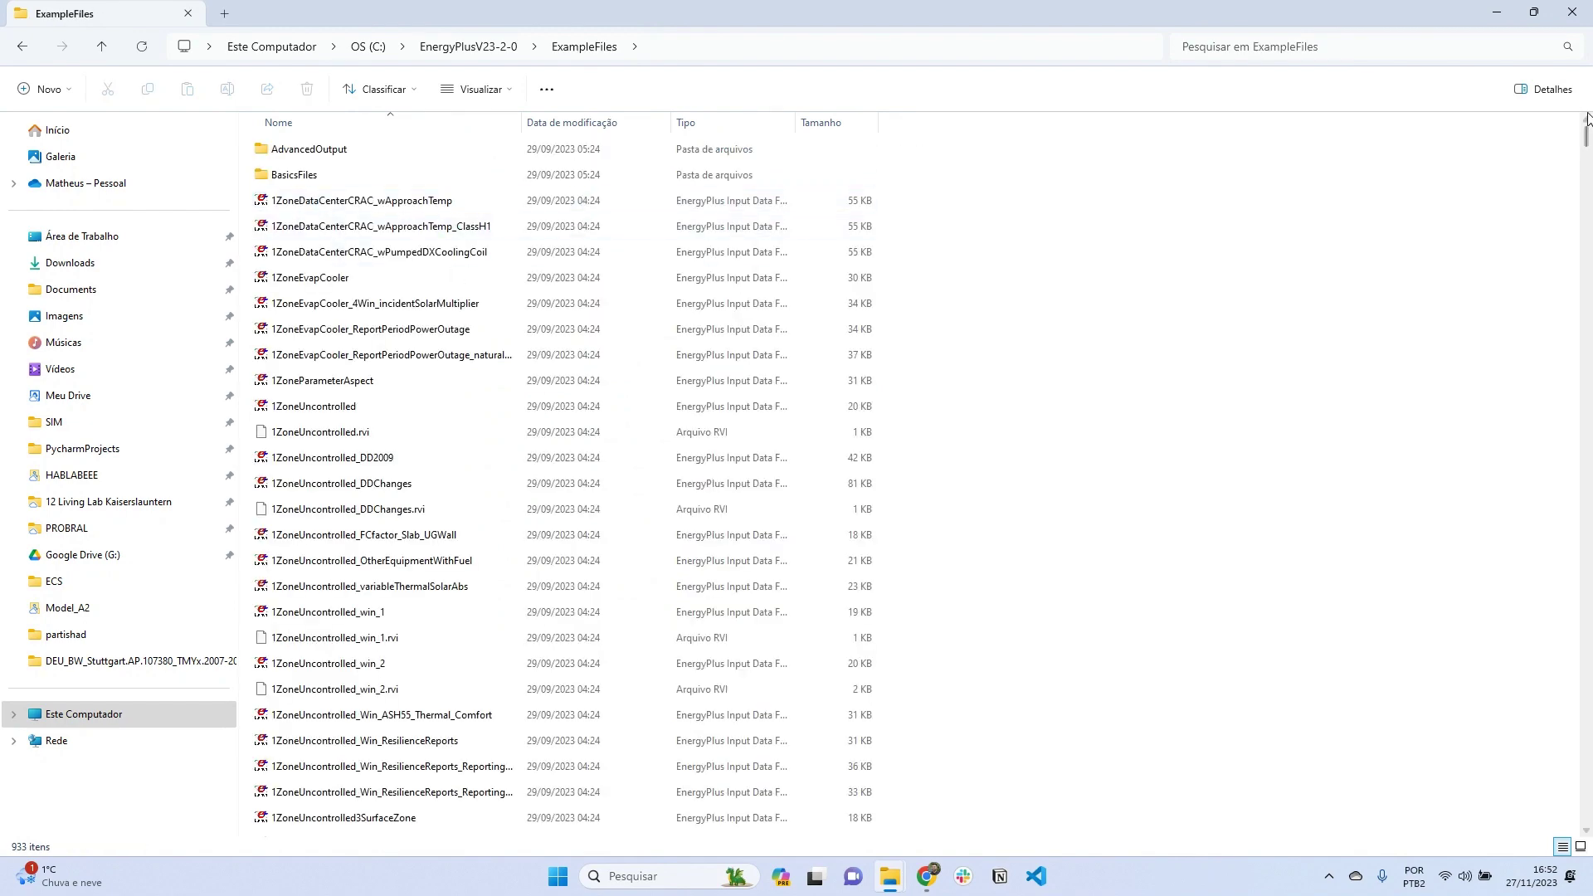
# Select the Minimal example file and copy it.
pyautogui.click(519, 309)
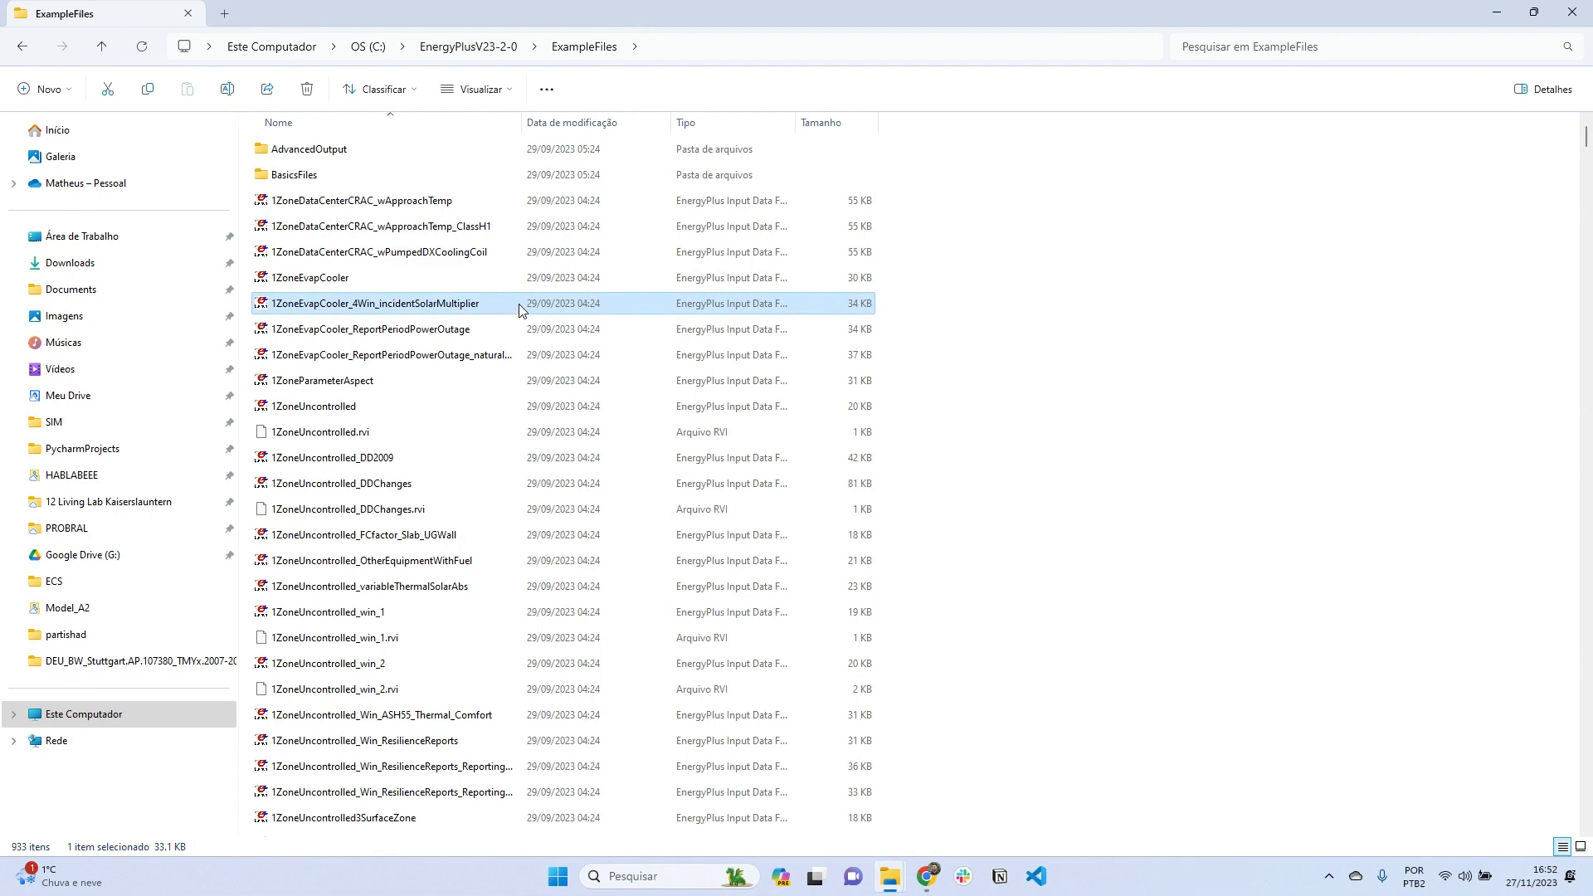
pyautogui.write('m')
pyautogui.click(303, 176)
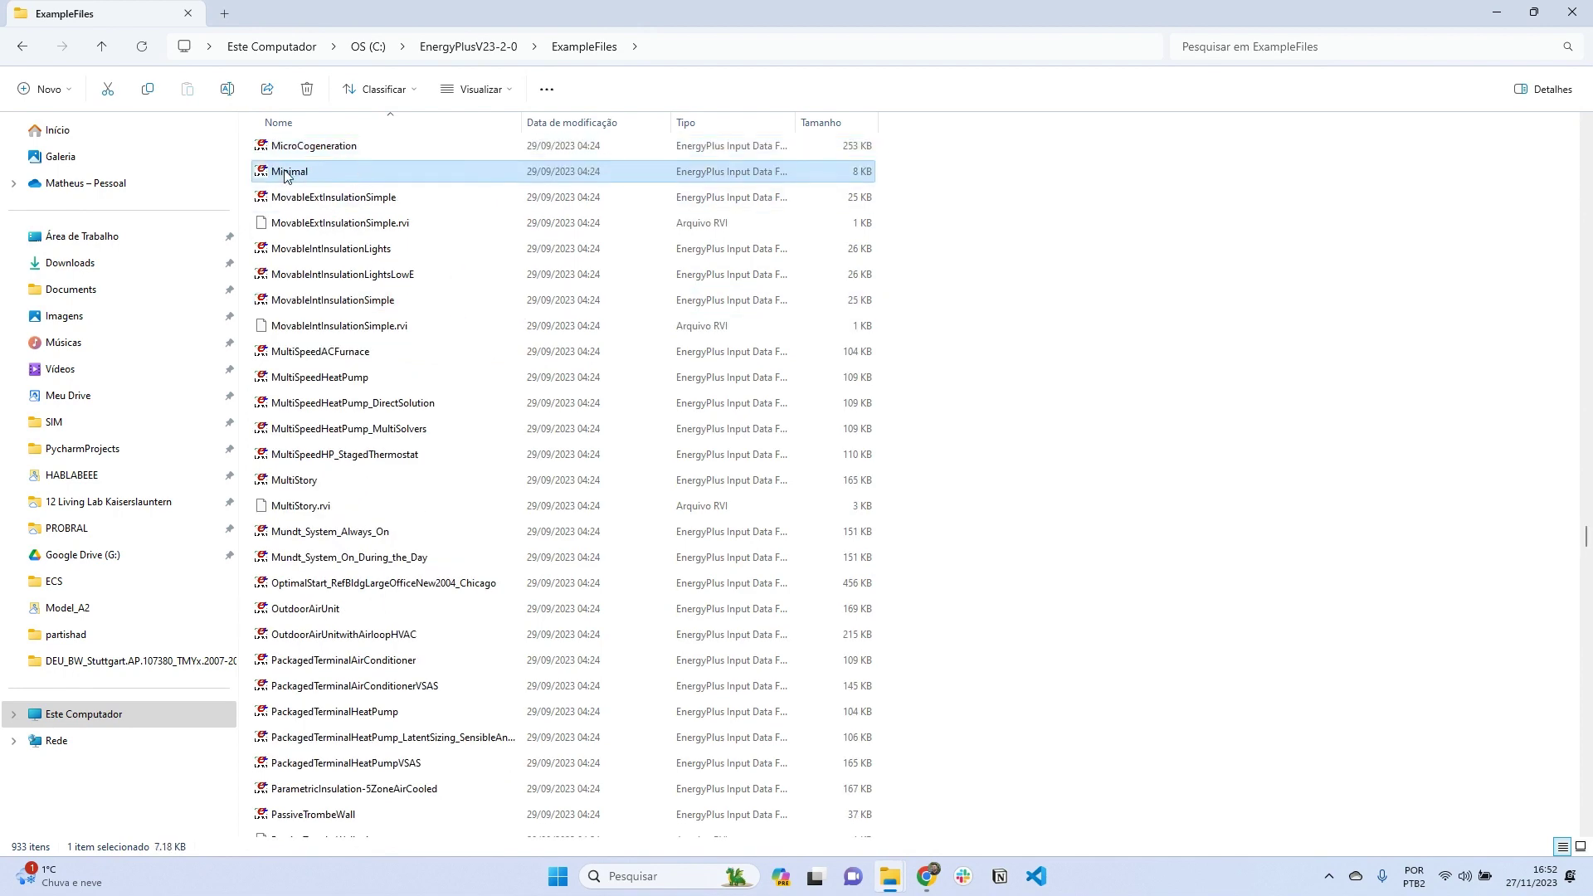
pyautogui.scroll(1, 334, 191)
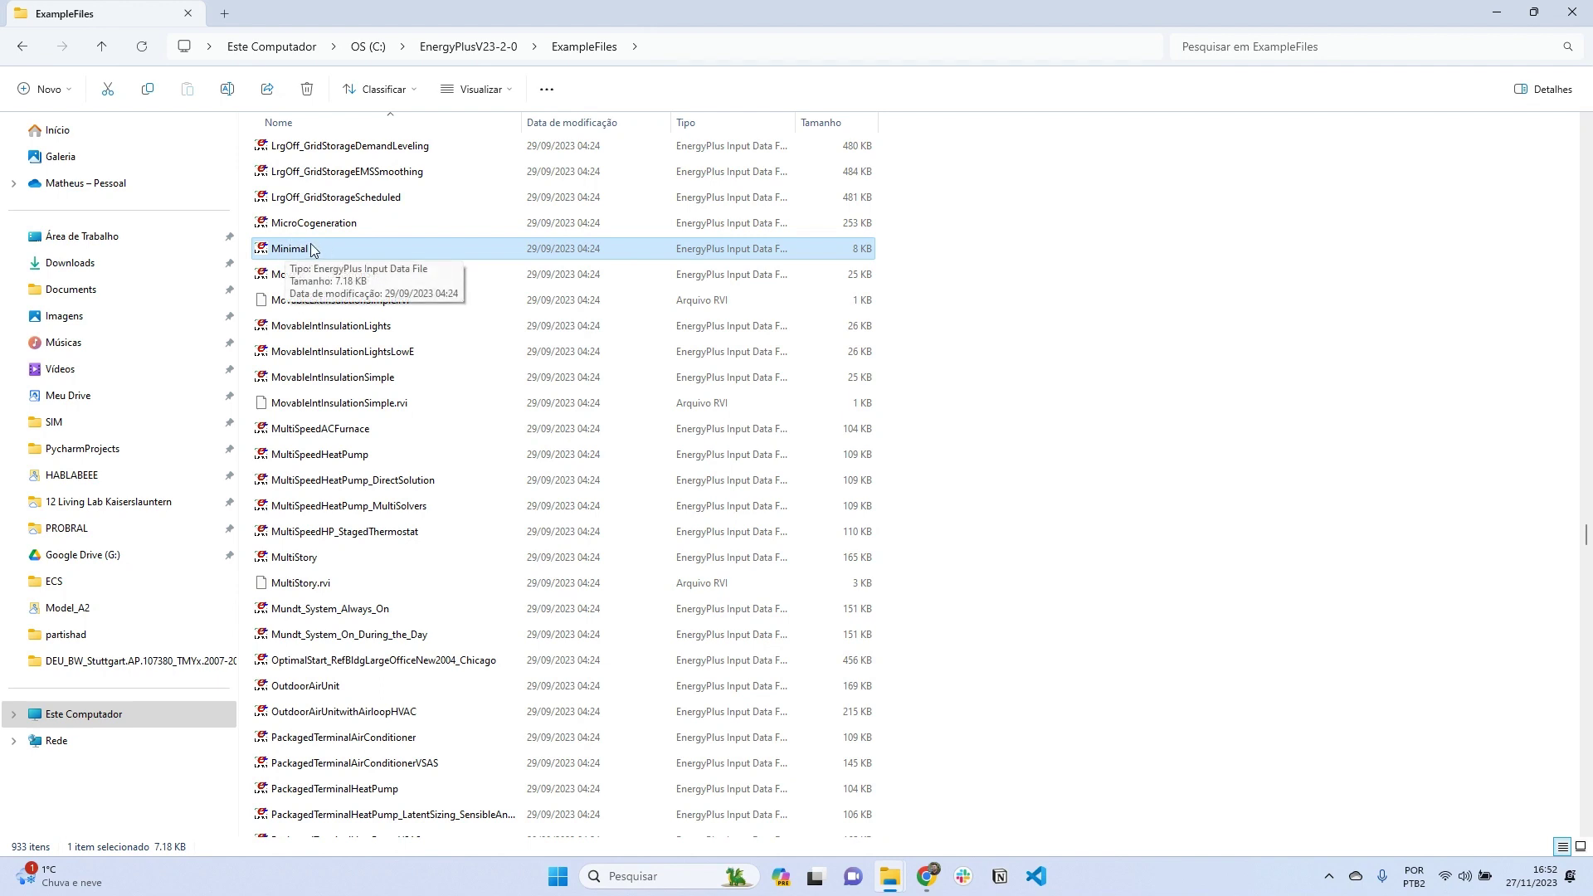
pyautogui.click(148, 93)
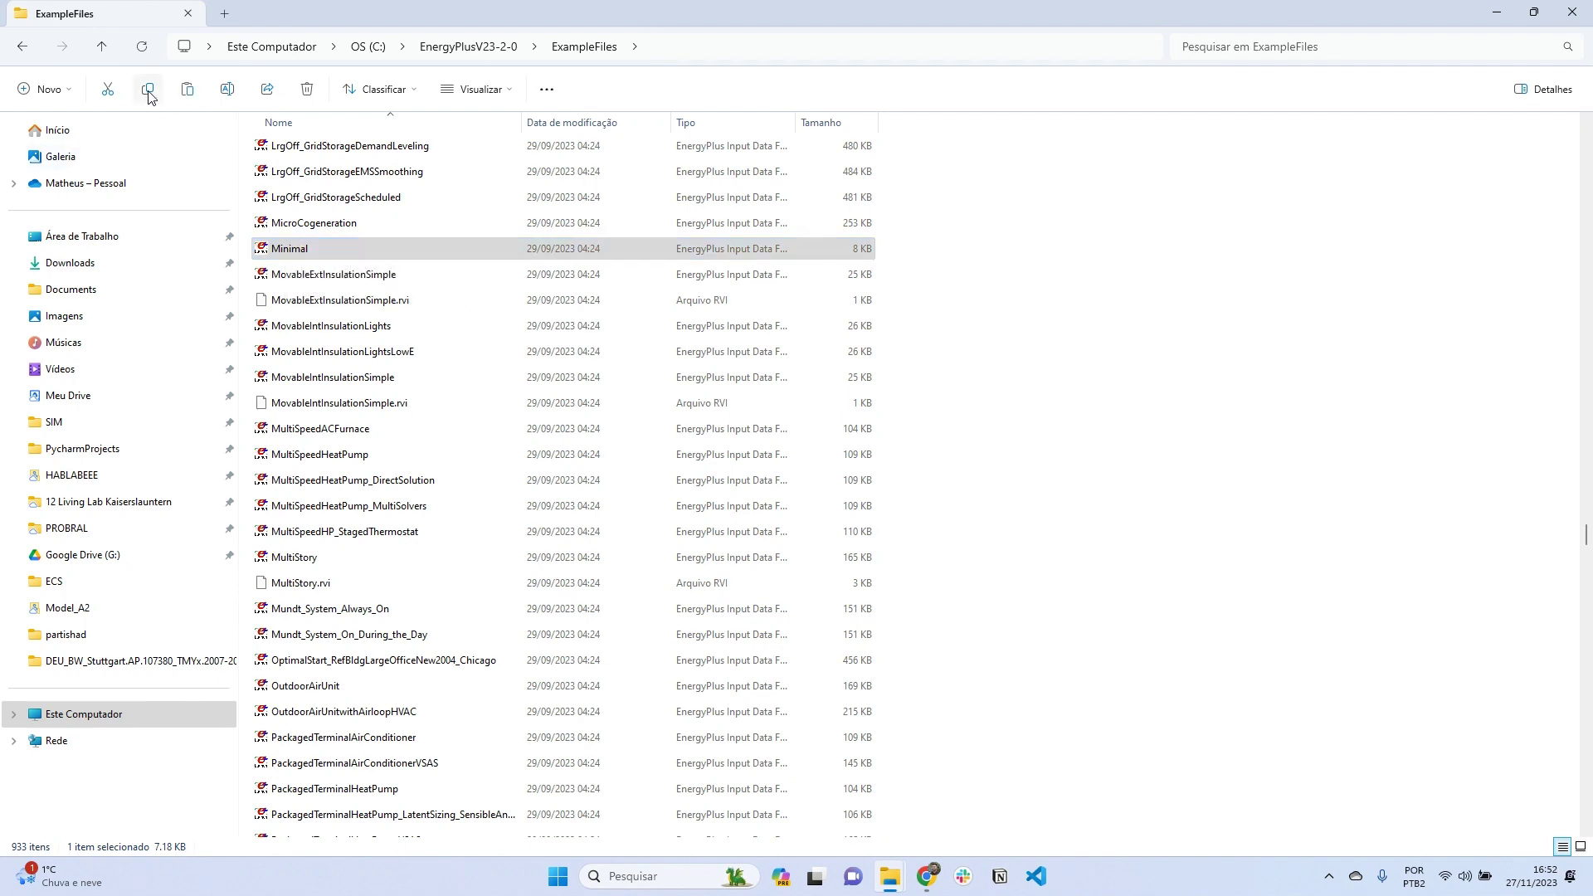
# Create a new folder named OurModel in Downloads.
pyautogui.click(76, 264)
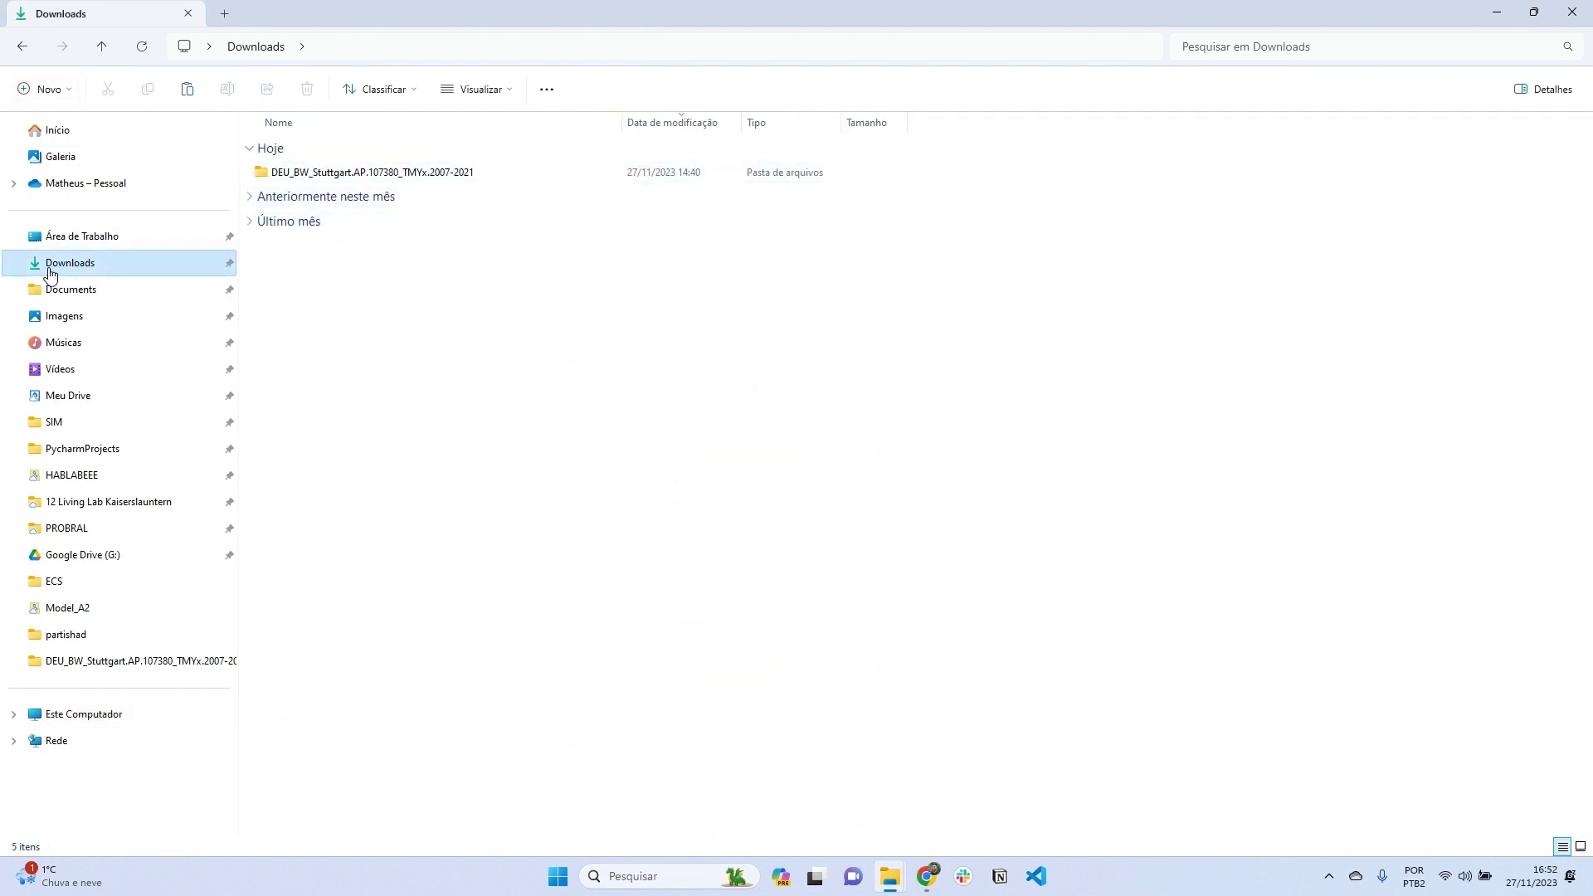
pyautogui.click(46, 90)
pyautogui.click(59, 129)
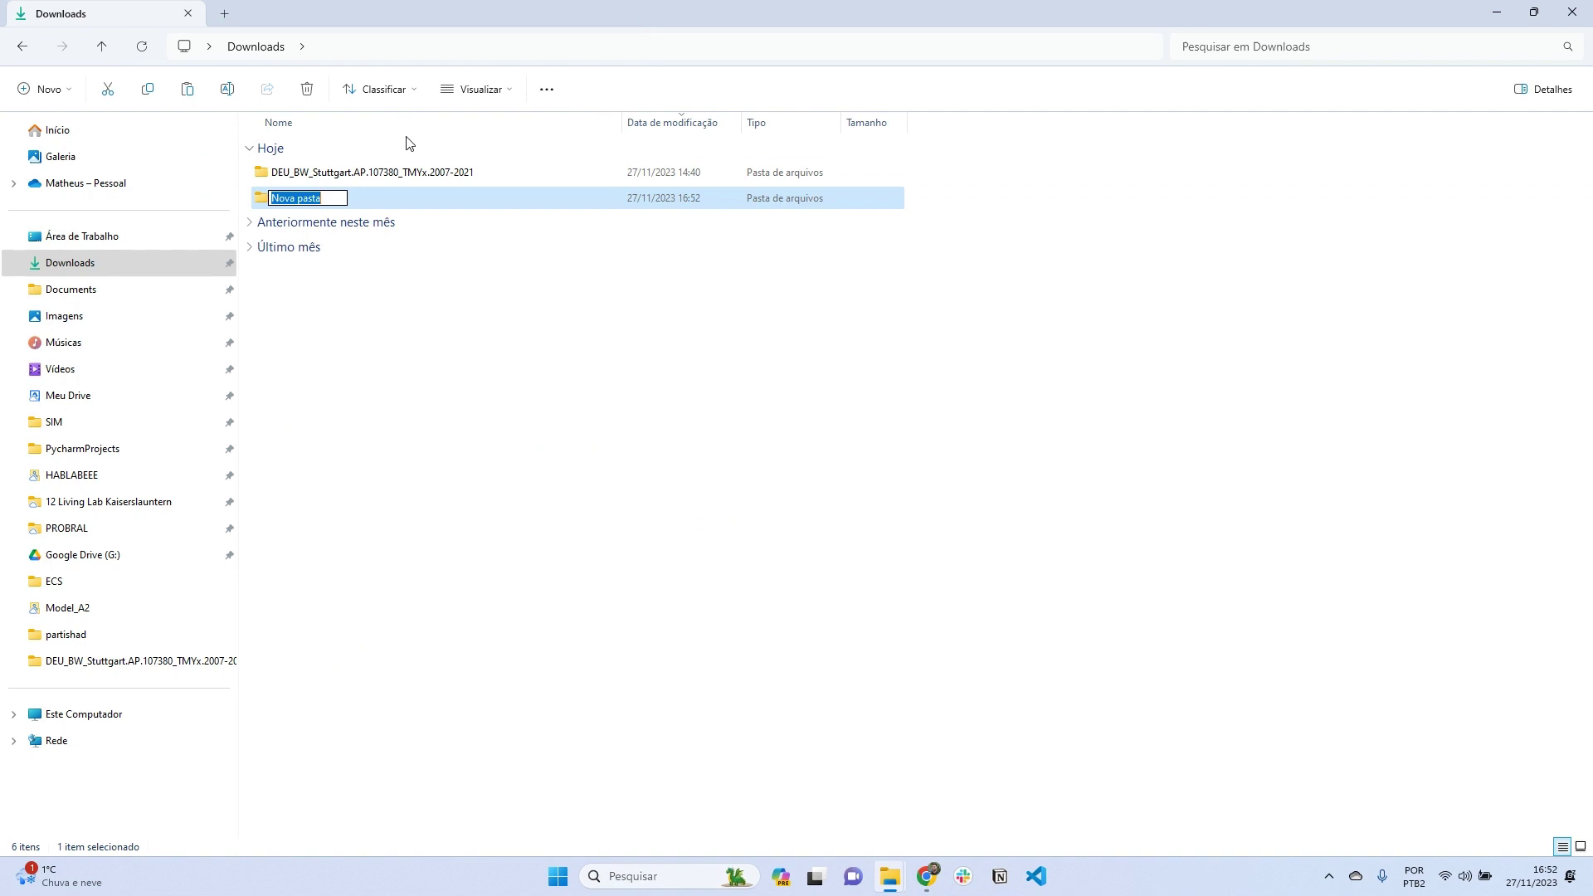
pyautogui.write('OurModel')
pyautogui.press('Return')
# Paste Minimal into OurModel and open it in EP-Launch.
pyautogui.doubleClick(315, 195)
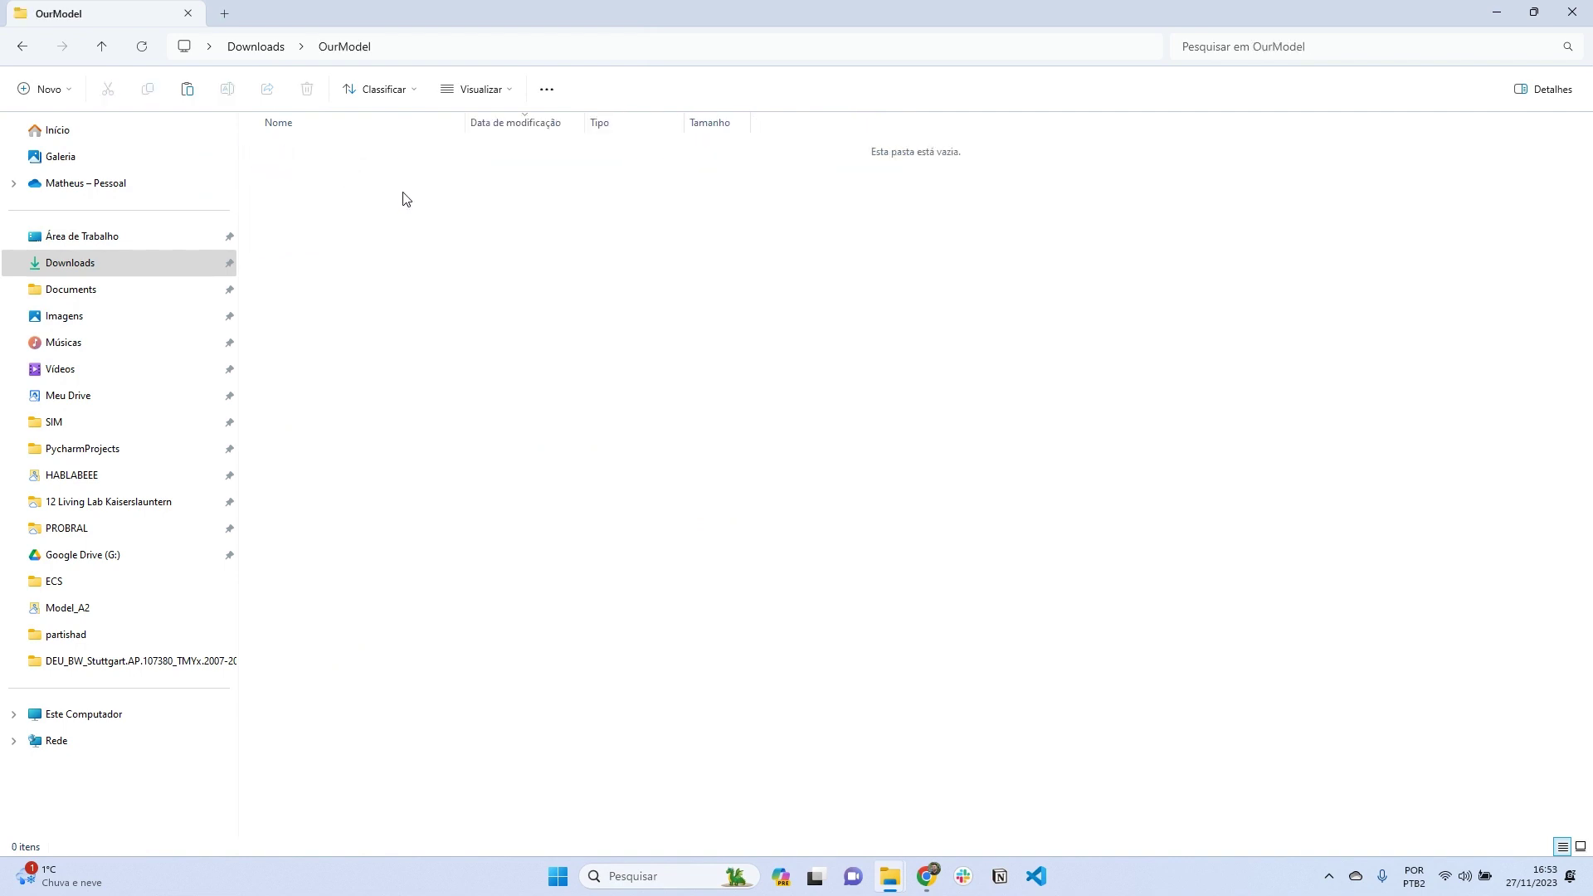
pyautogui.click(187, 89)
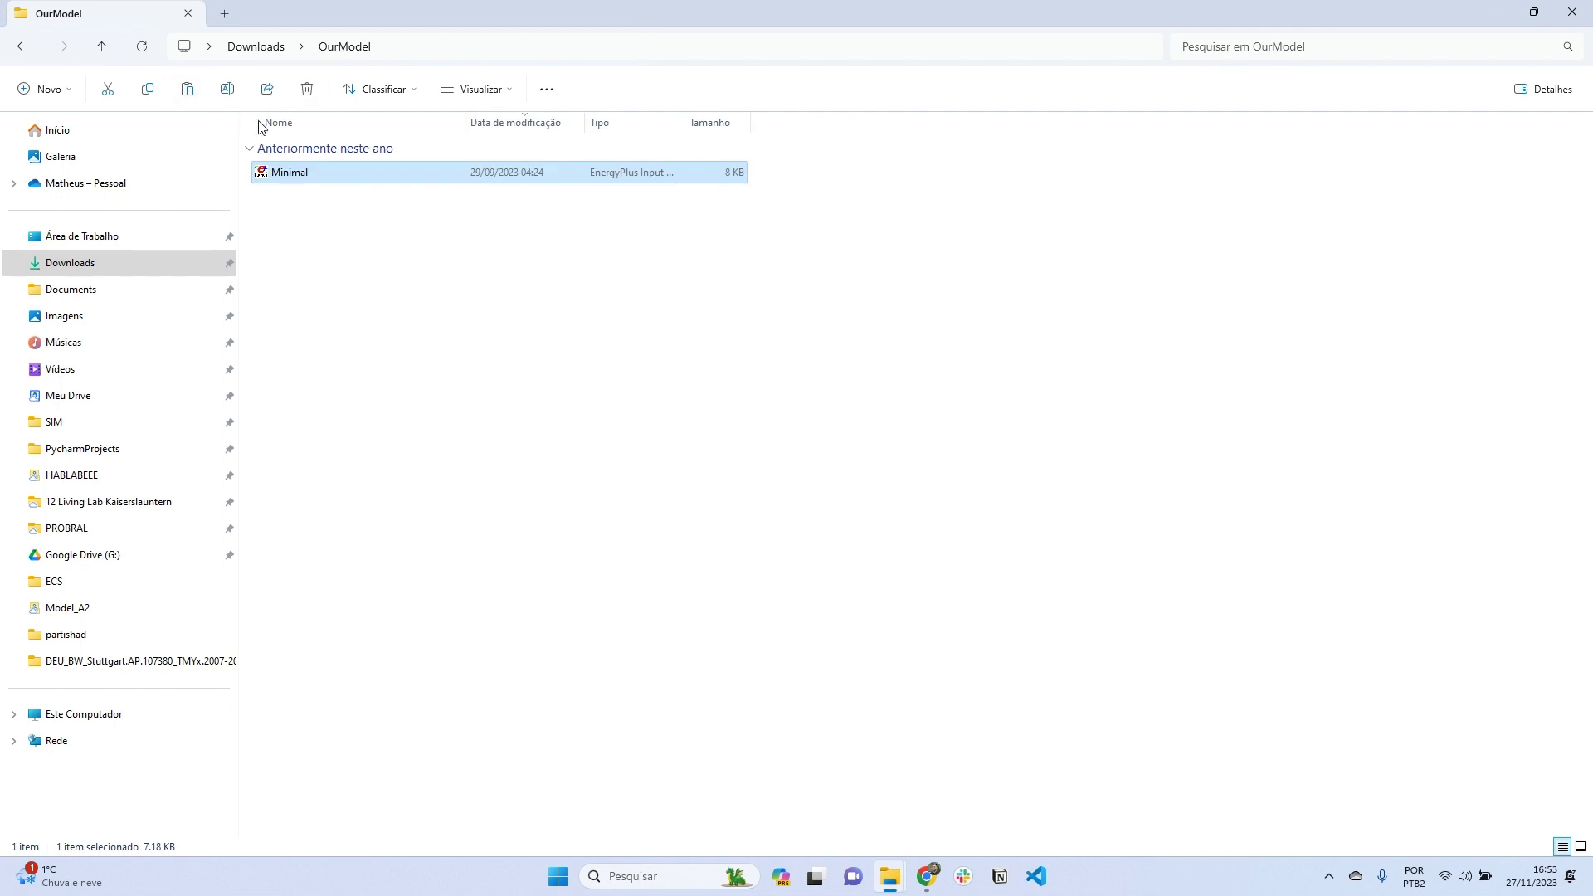
pyautogui.doubleClick(298, 169)
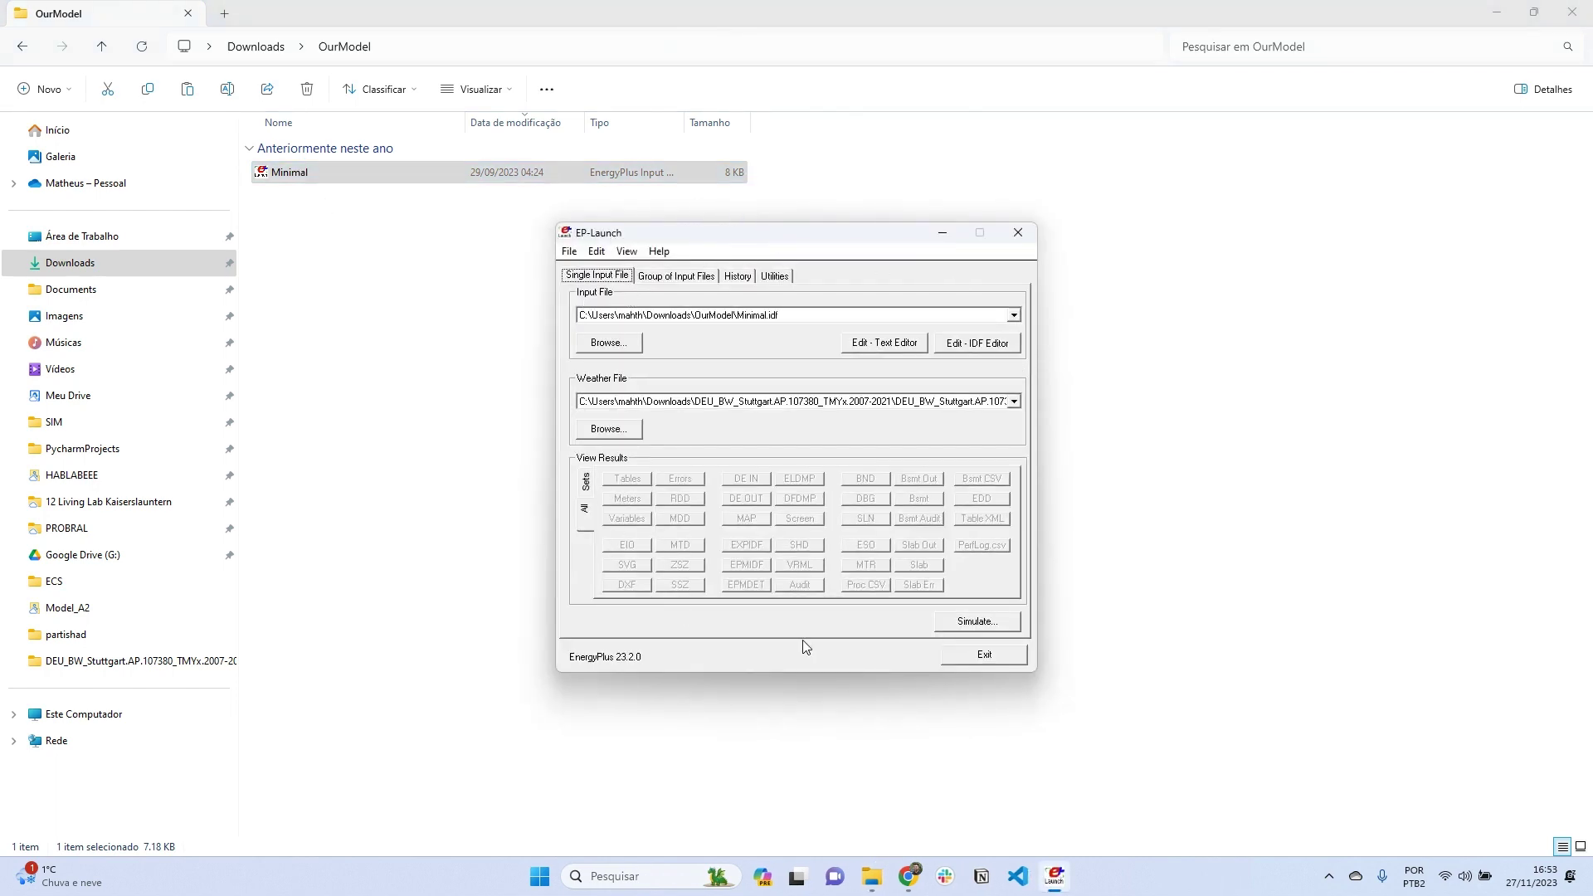
pyautogui.click(981, 347)
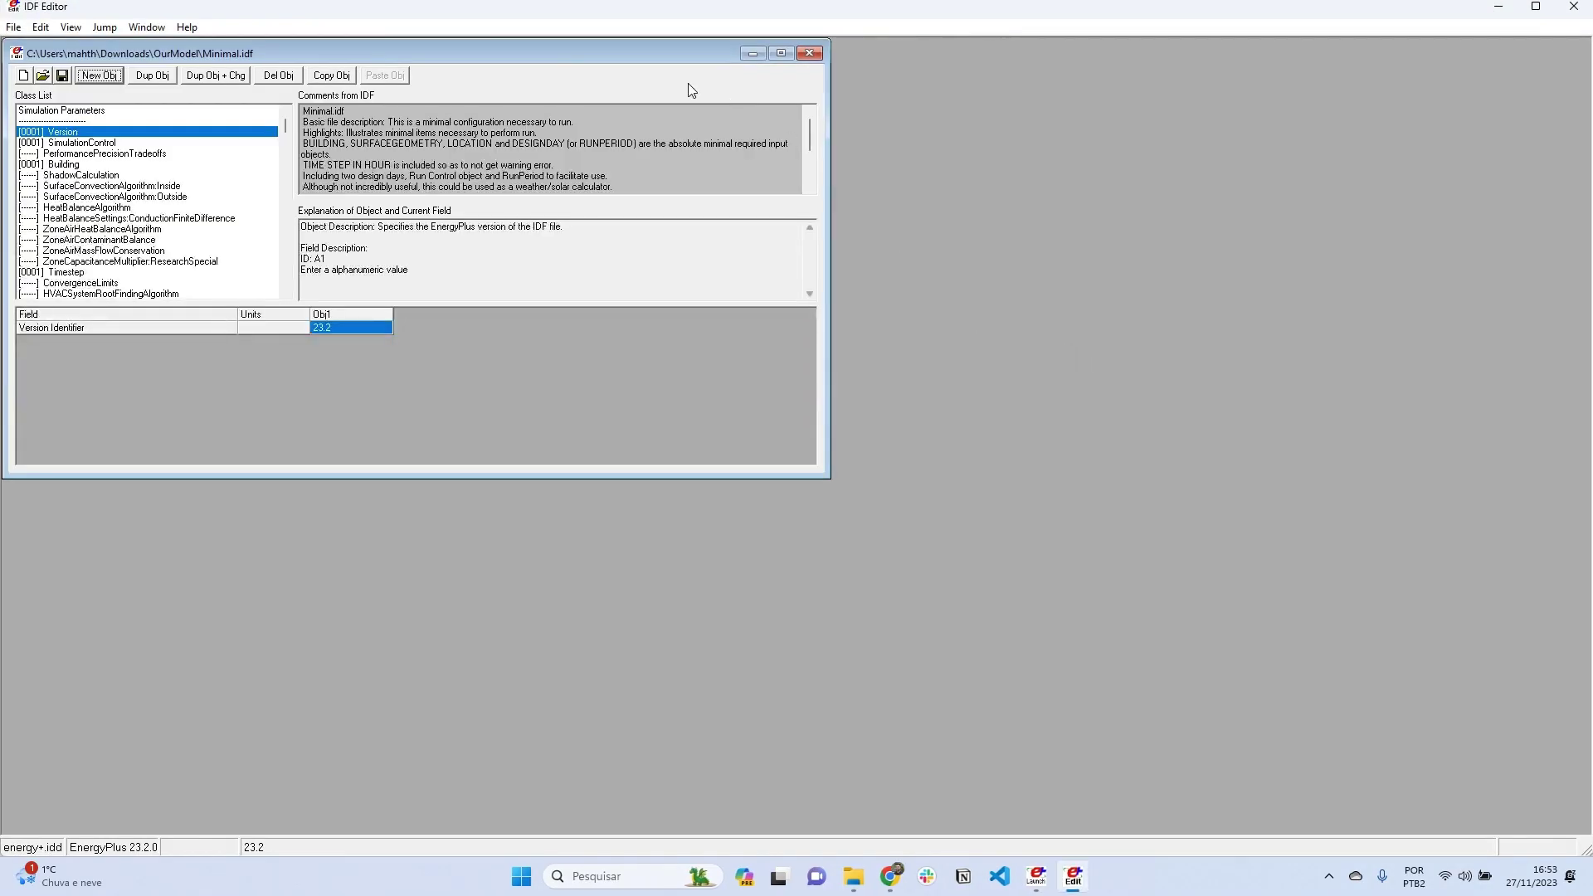
pyautogui.moveTo(578, 60); pyautogui.dragTo(888, 157)
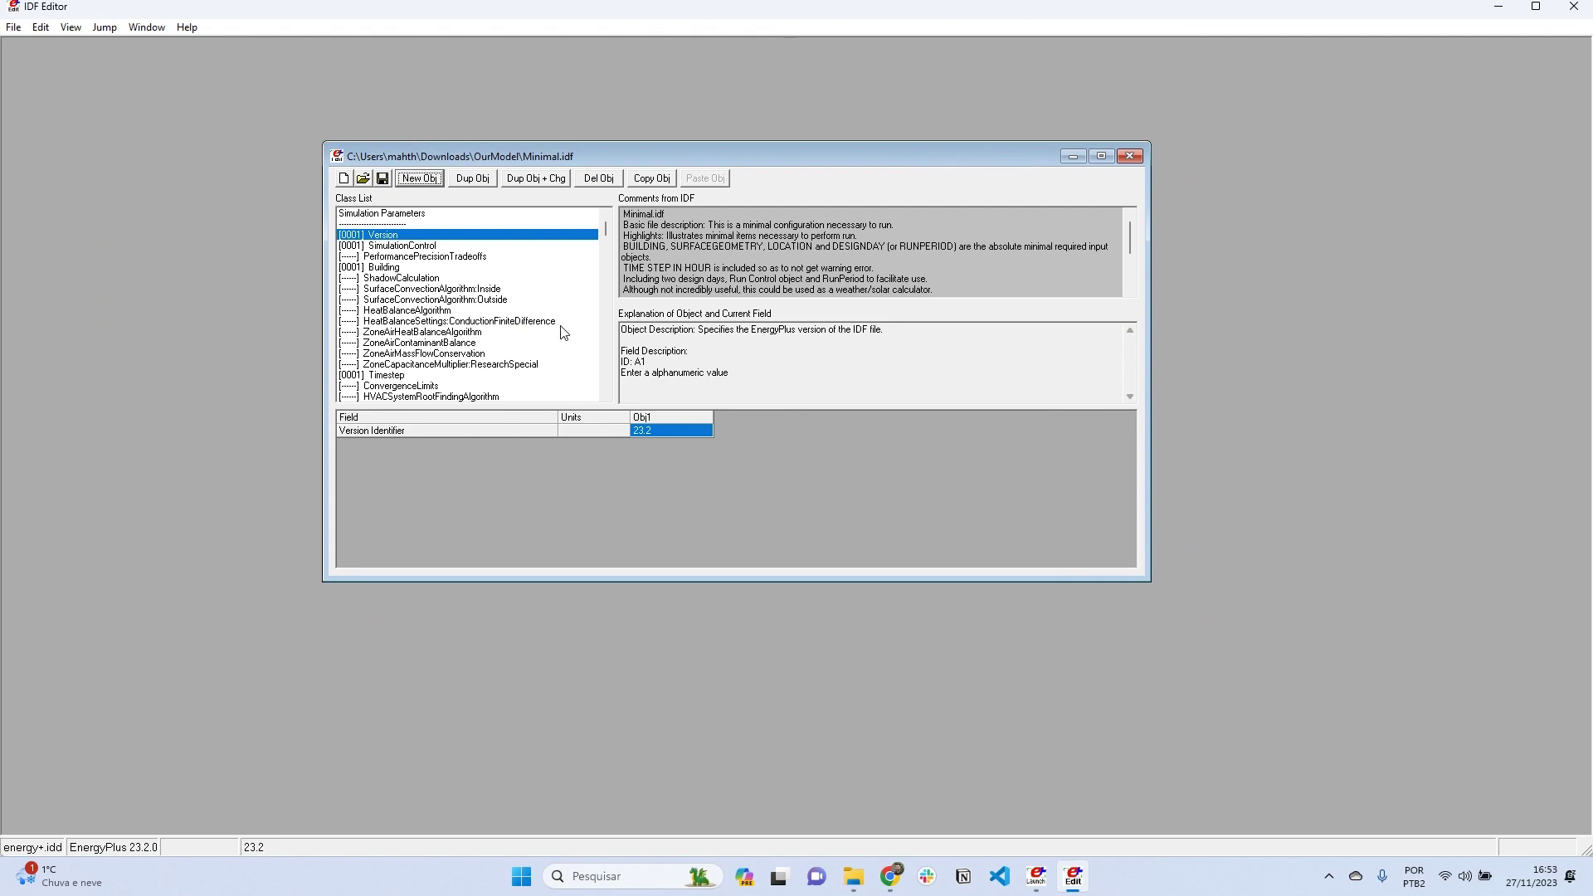
pyautogui.hotkey('ctrl', 'l')
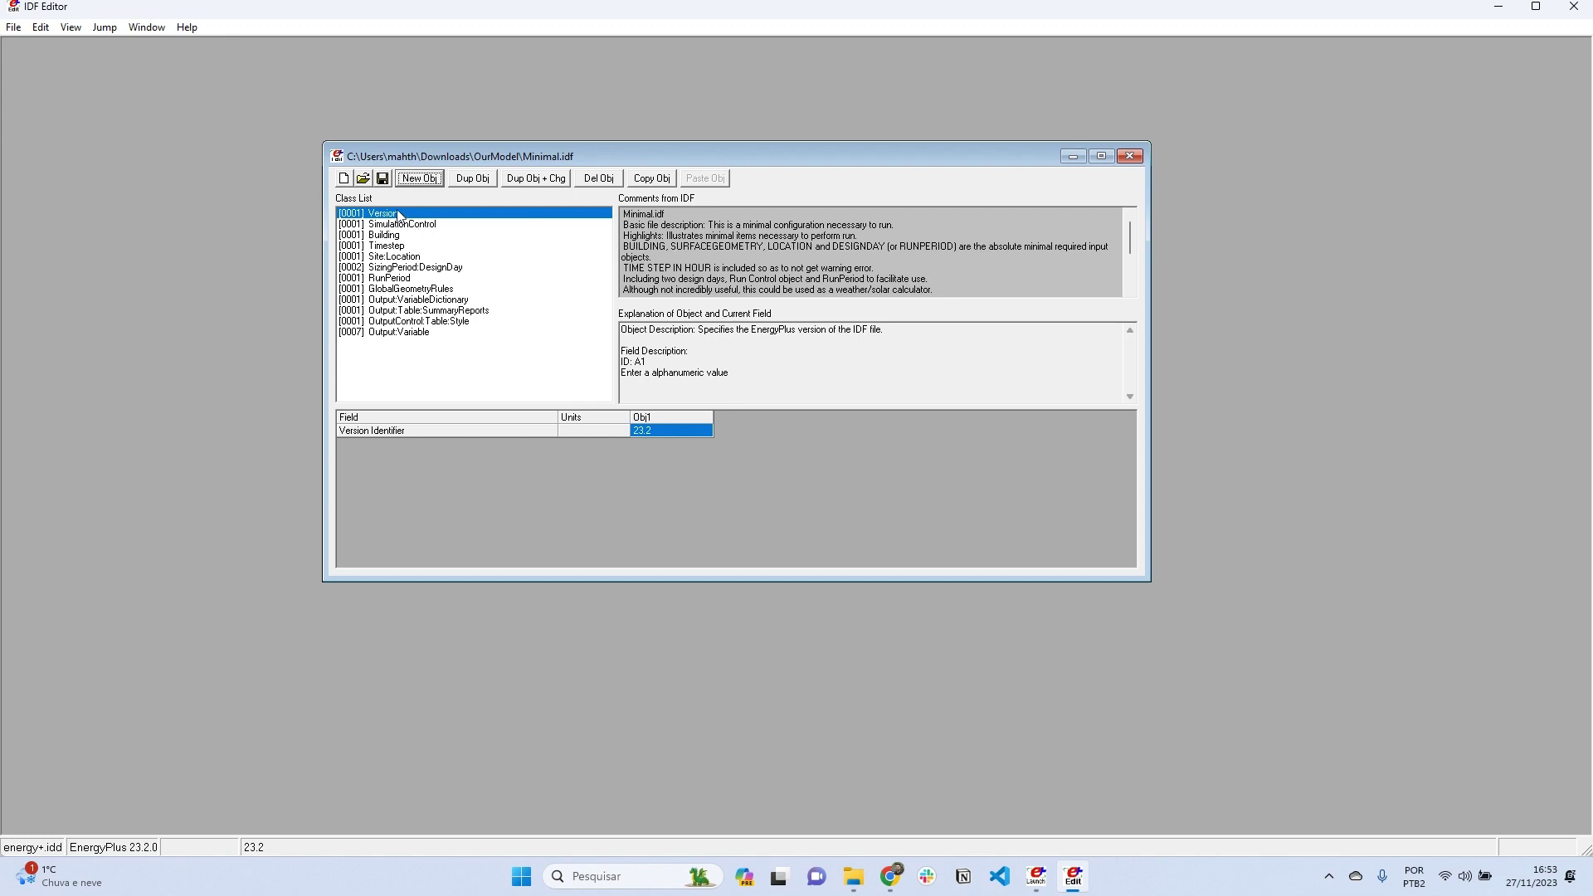
pyautogui.click(448, 226)
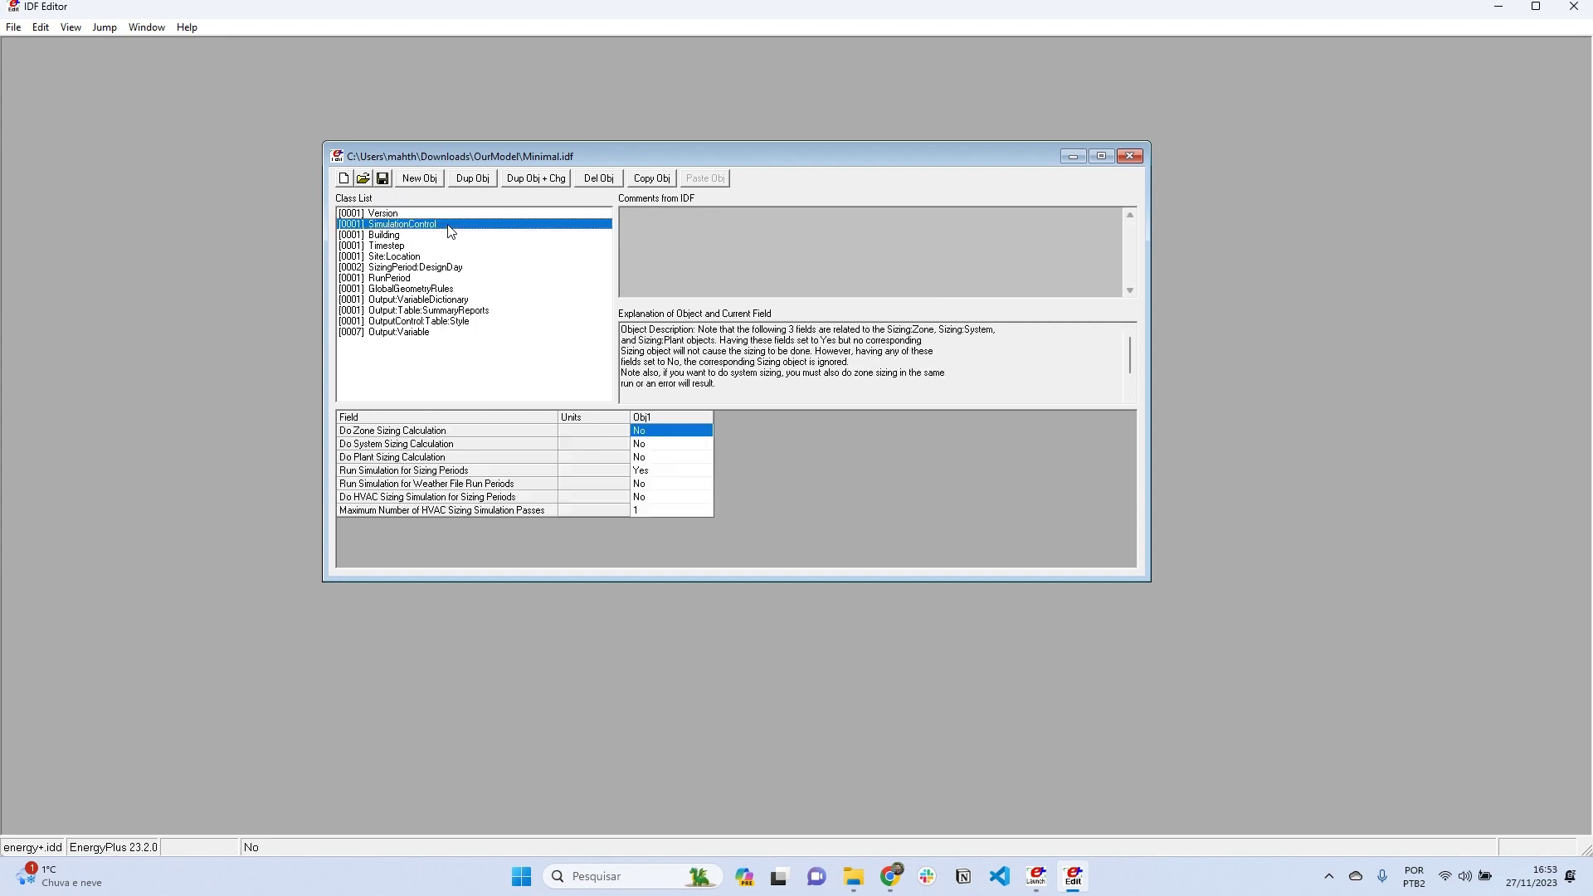
pyautogui.click(409, 238)
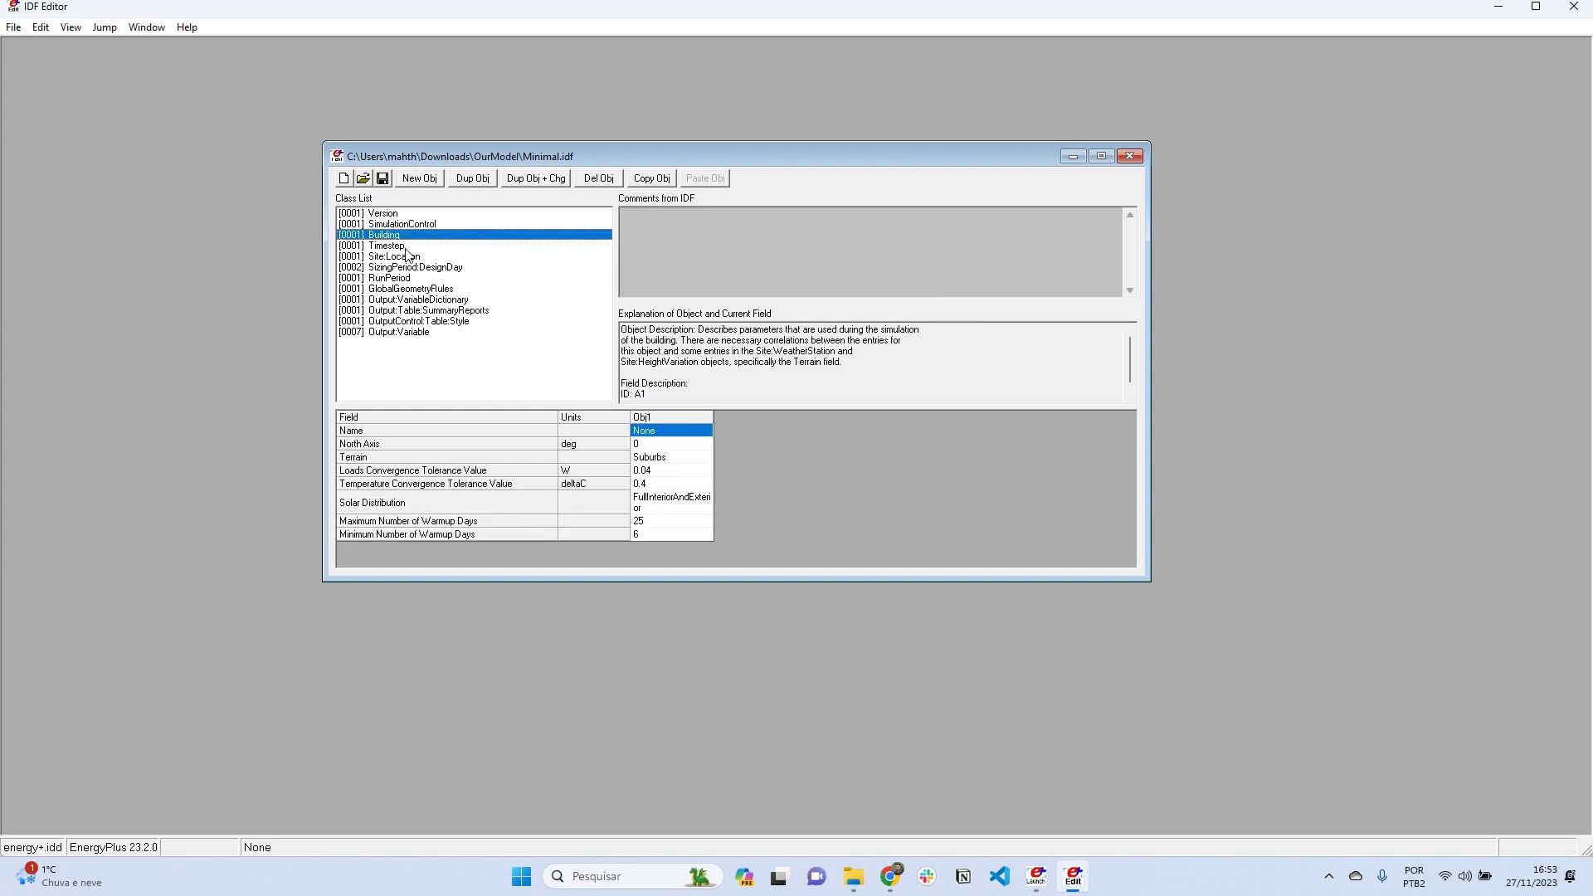
pyautogui.click(407, 248)
pyautogui.click(427, 258)
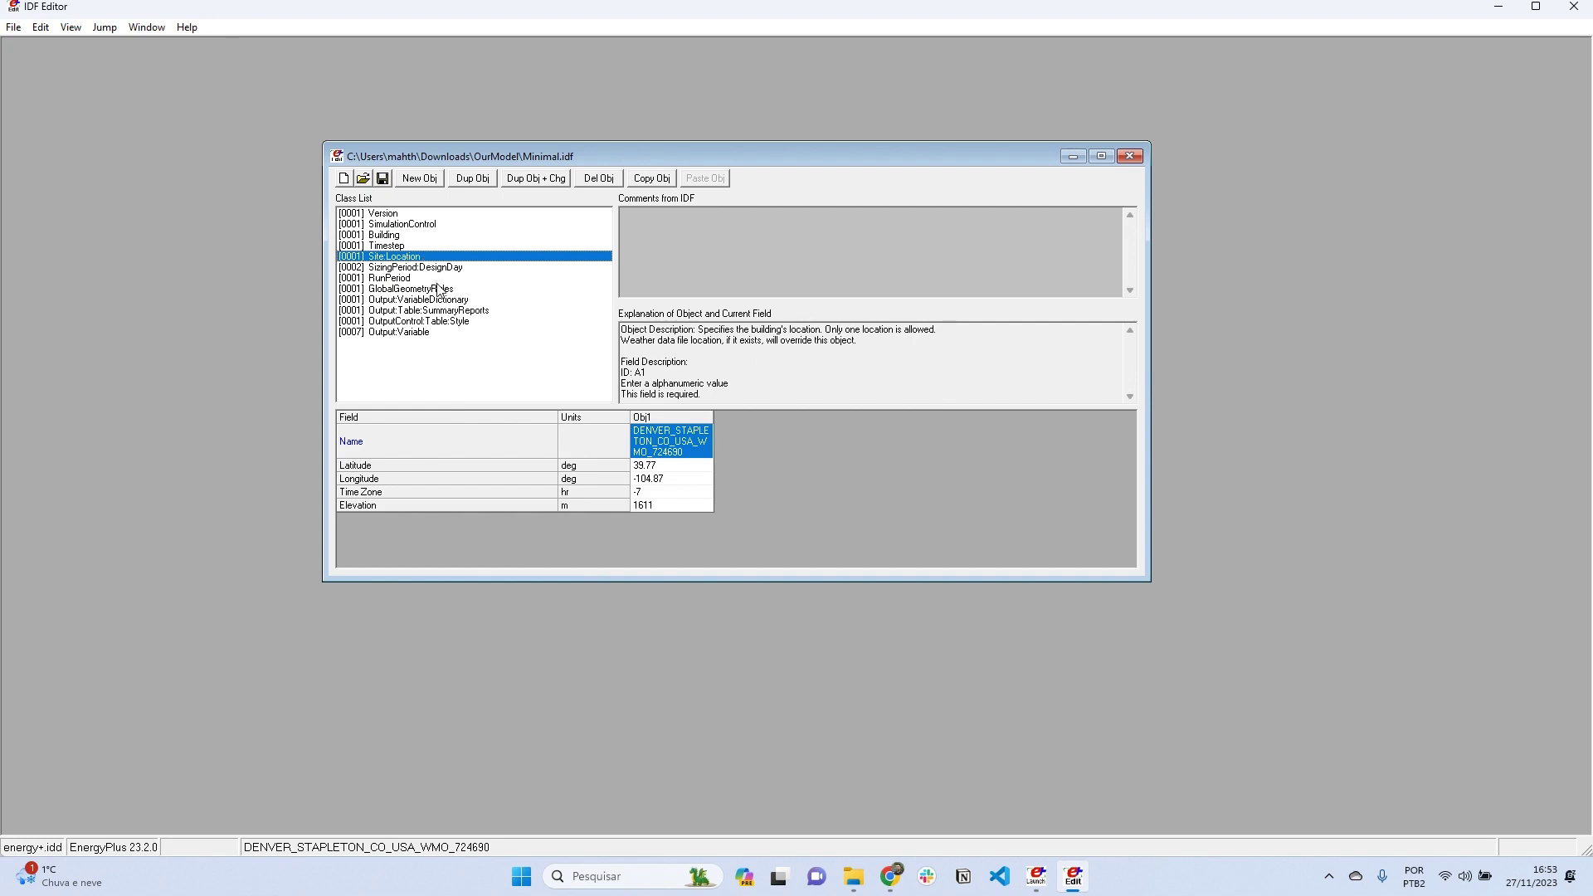
pyautogui.click(417, 269)
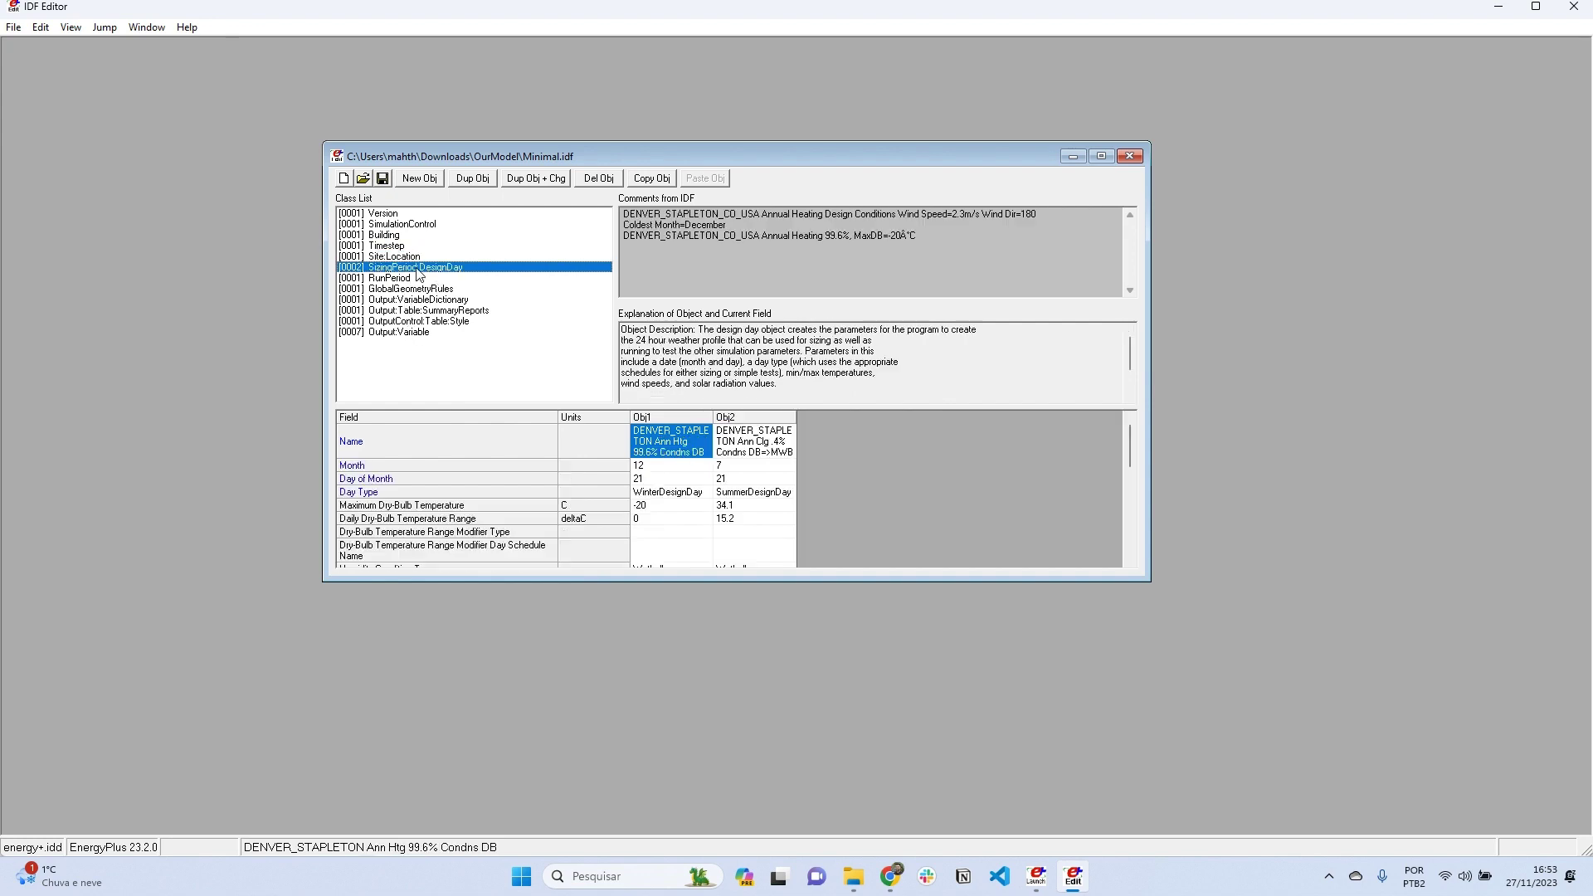
pyautogui.click(408, 279)
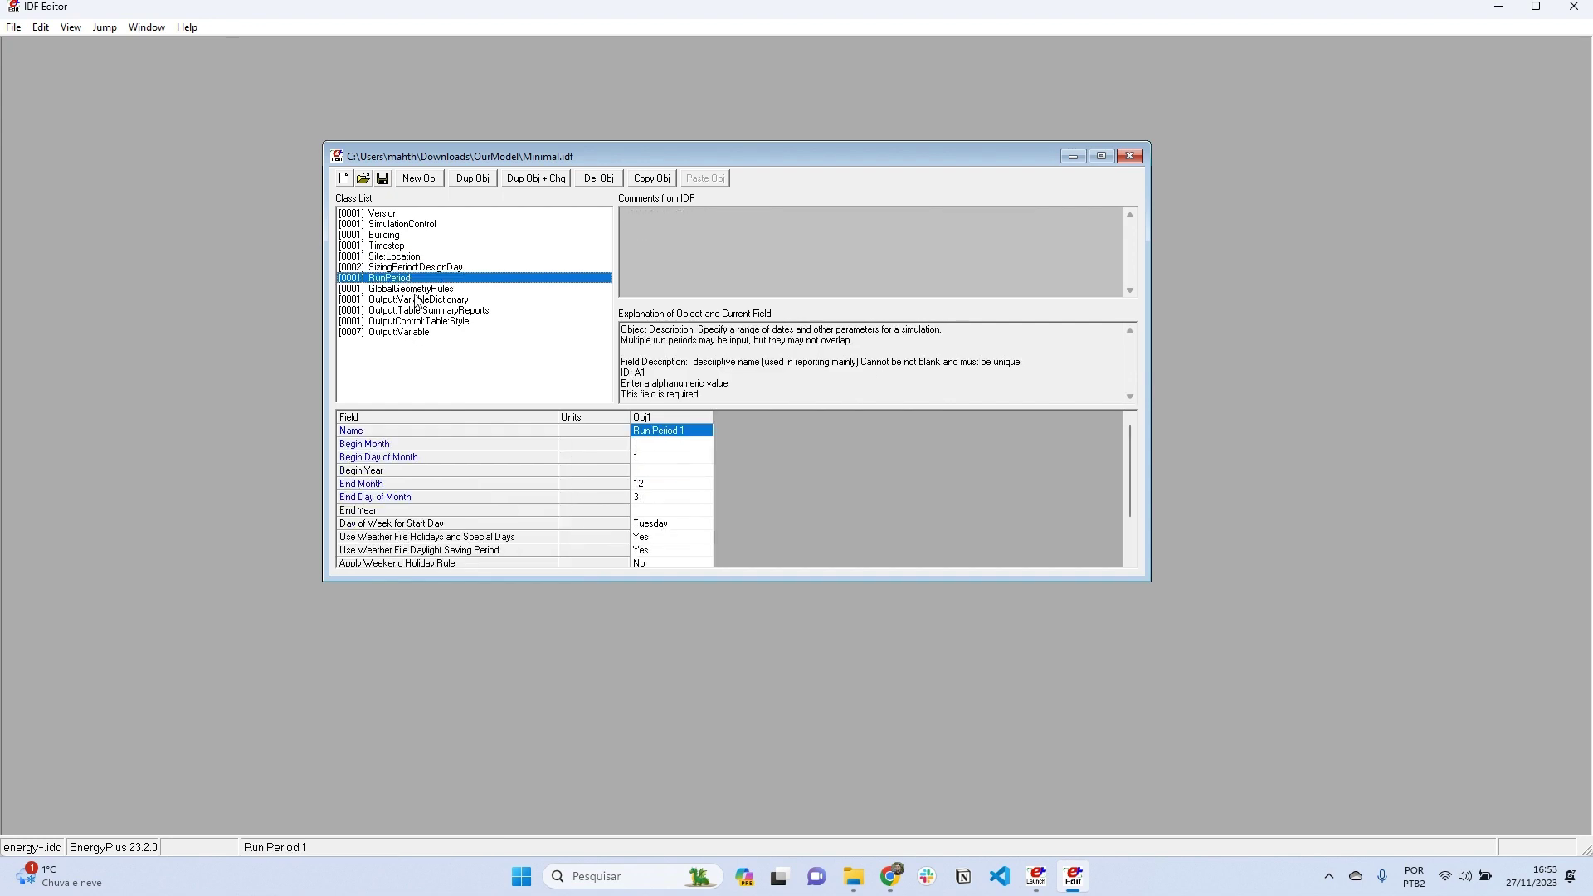
pyautogui.click(419, 290)
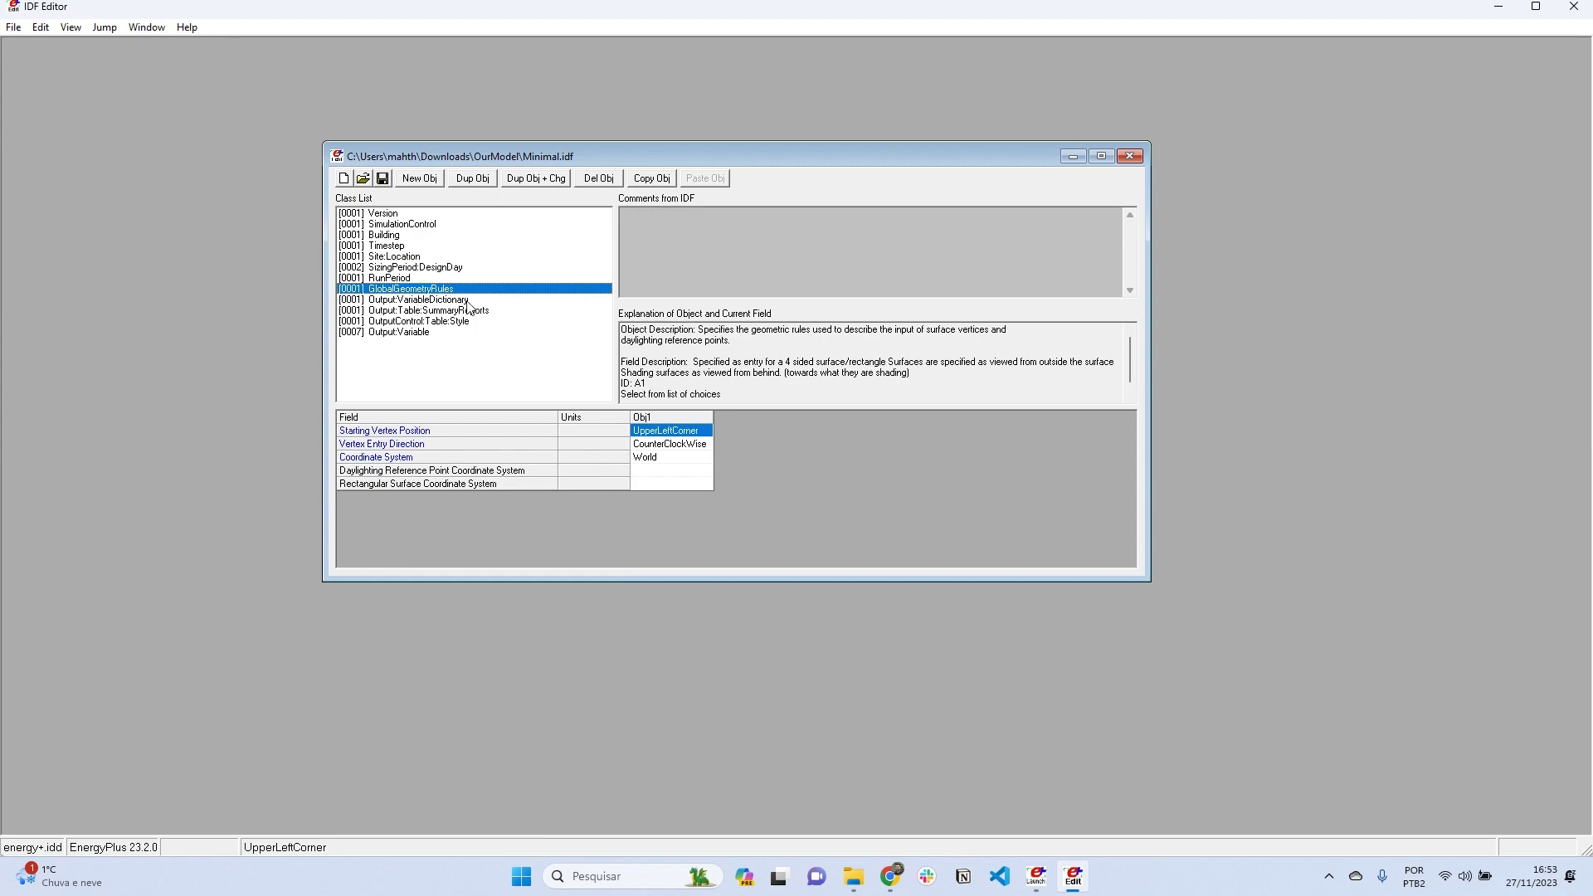
pyautogui.press('Down')
pyautogui.press('Down')
pyautogui.press('Down')
pyautogui.press('Down')
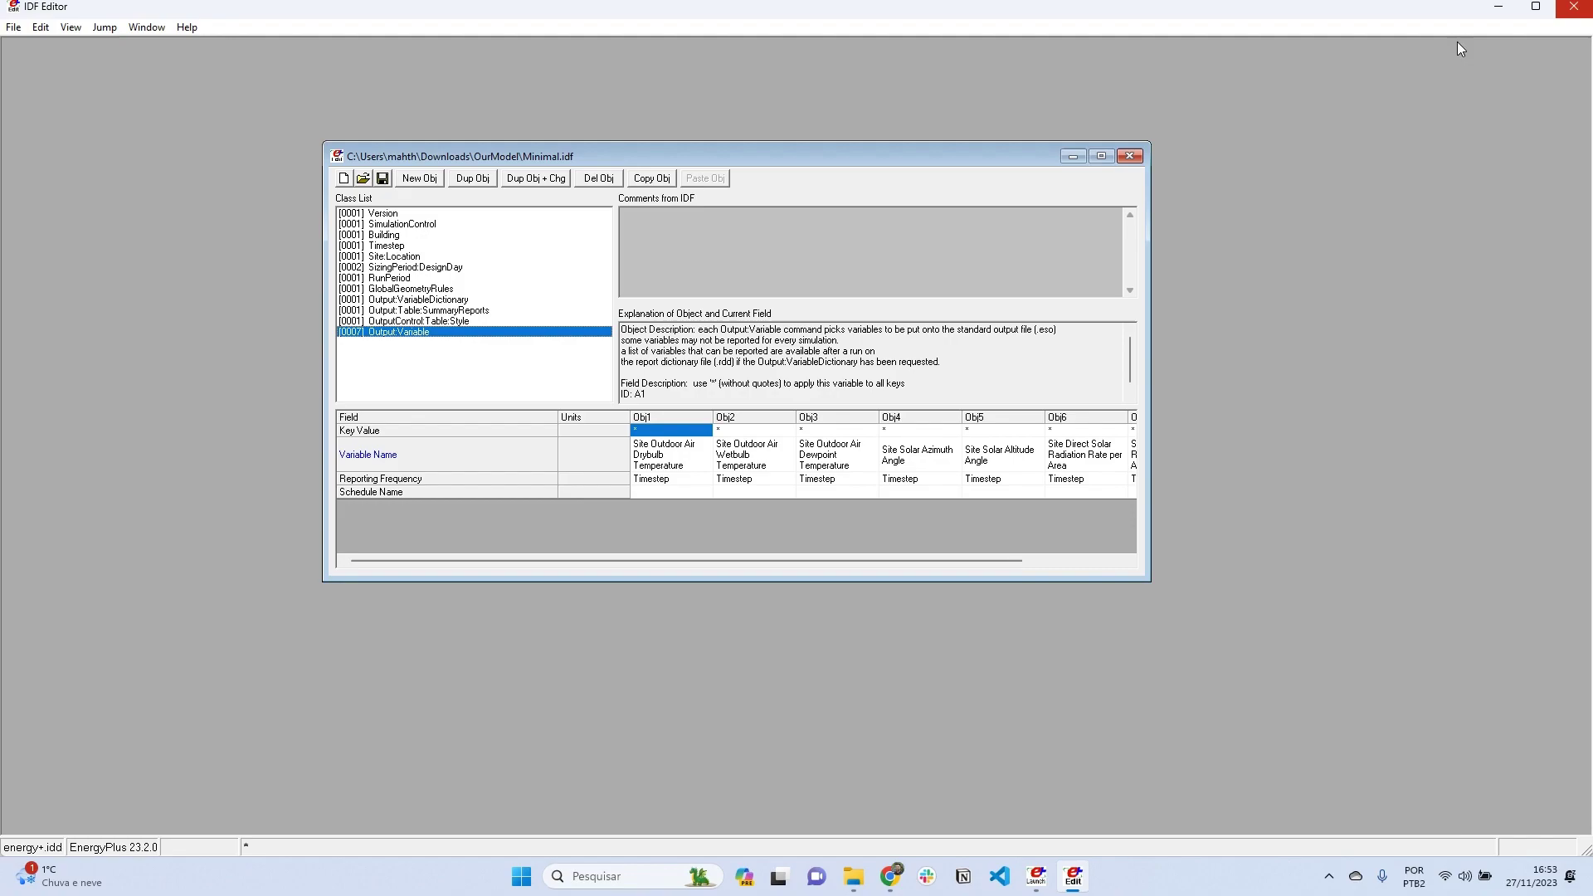
pyautogui.click(1130, 156)
pyautogui.click(1574, 7)
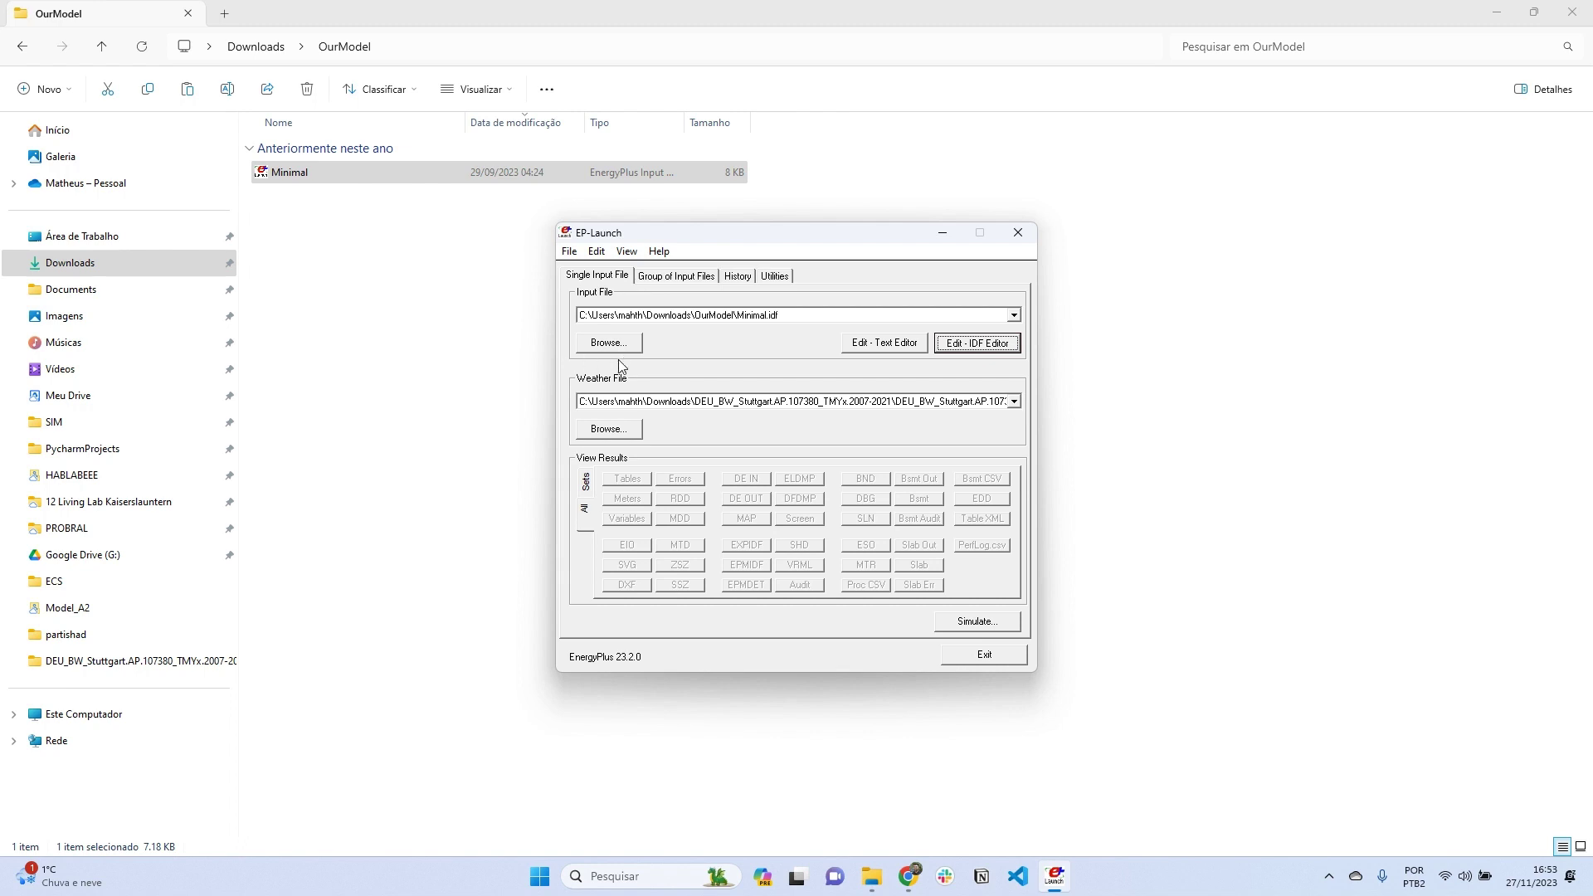
# Choose the Stuttgart TMYx 2007-2021 .epw from the Downloads DEU_BW_Stuttgart folder as the weather file.
pyautogui.click(610, 432)
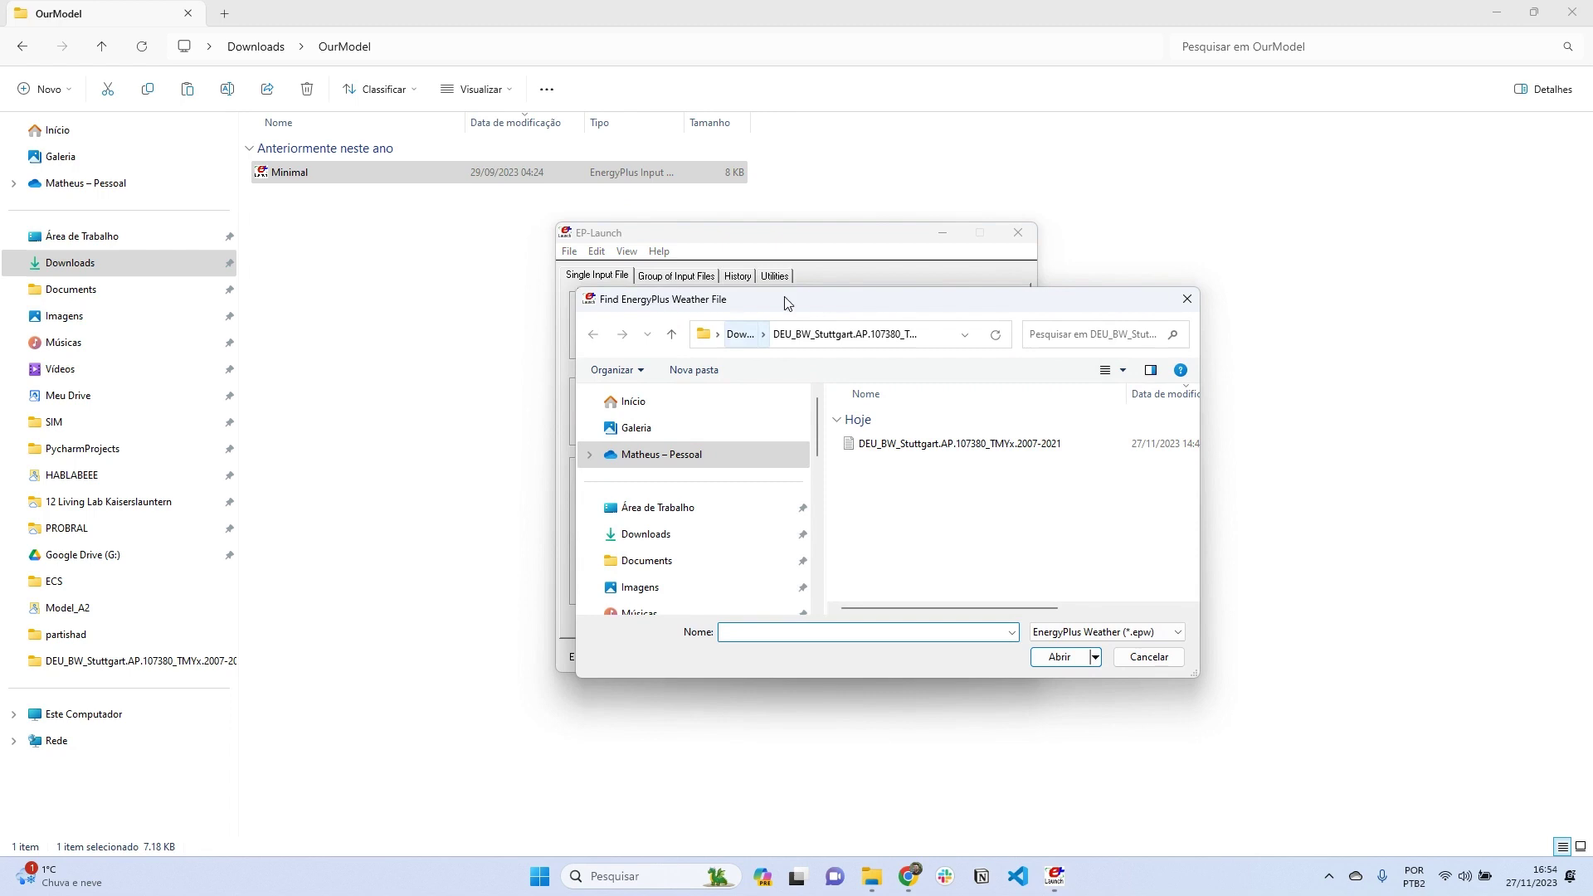
pyautogui.moveTo(787, 303); pyautogui.dragTo(680, 272)
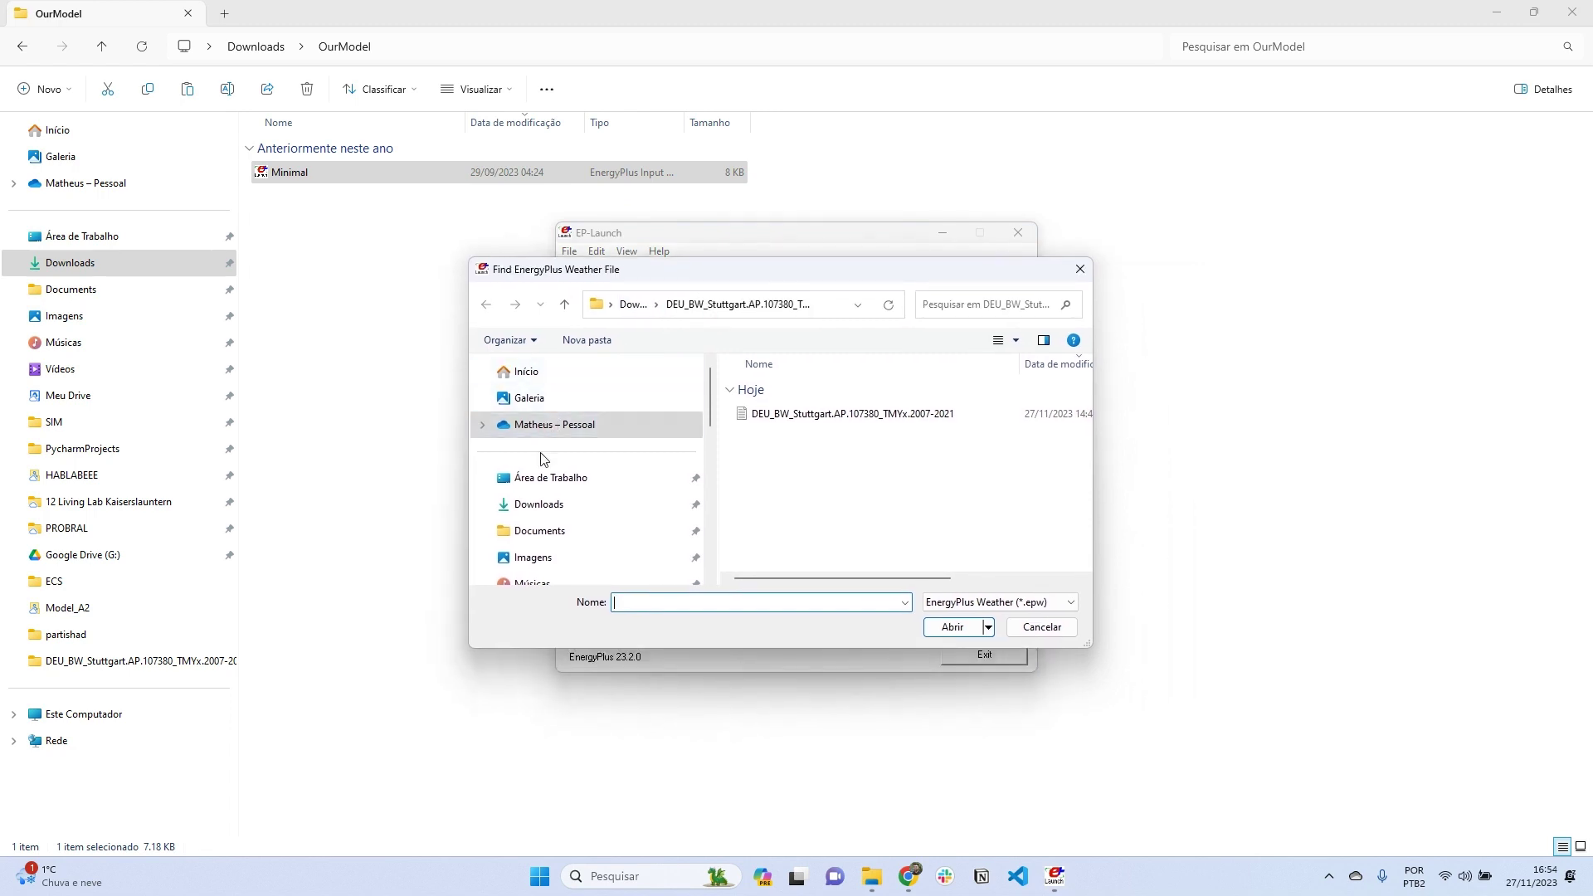
pyautogui.click(540, 511)
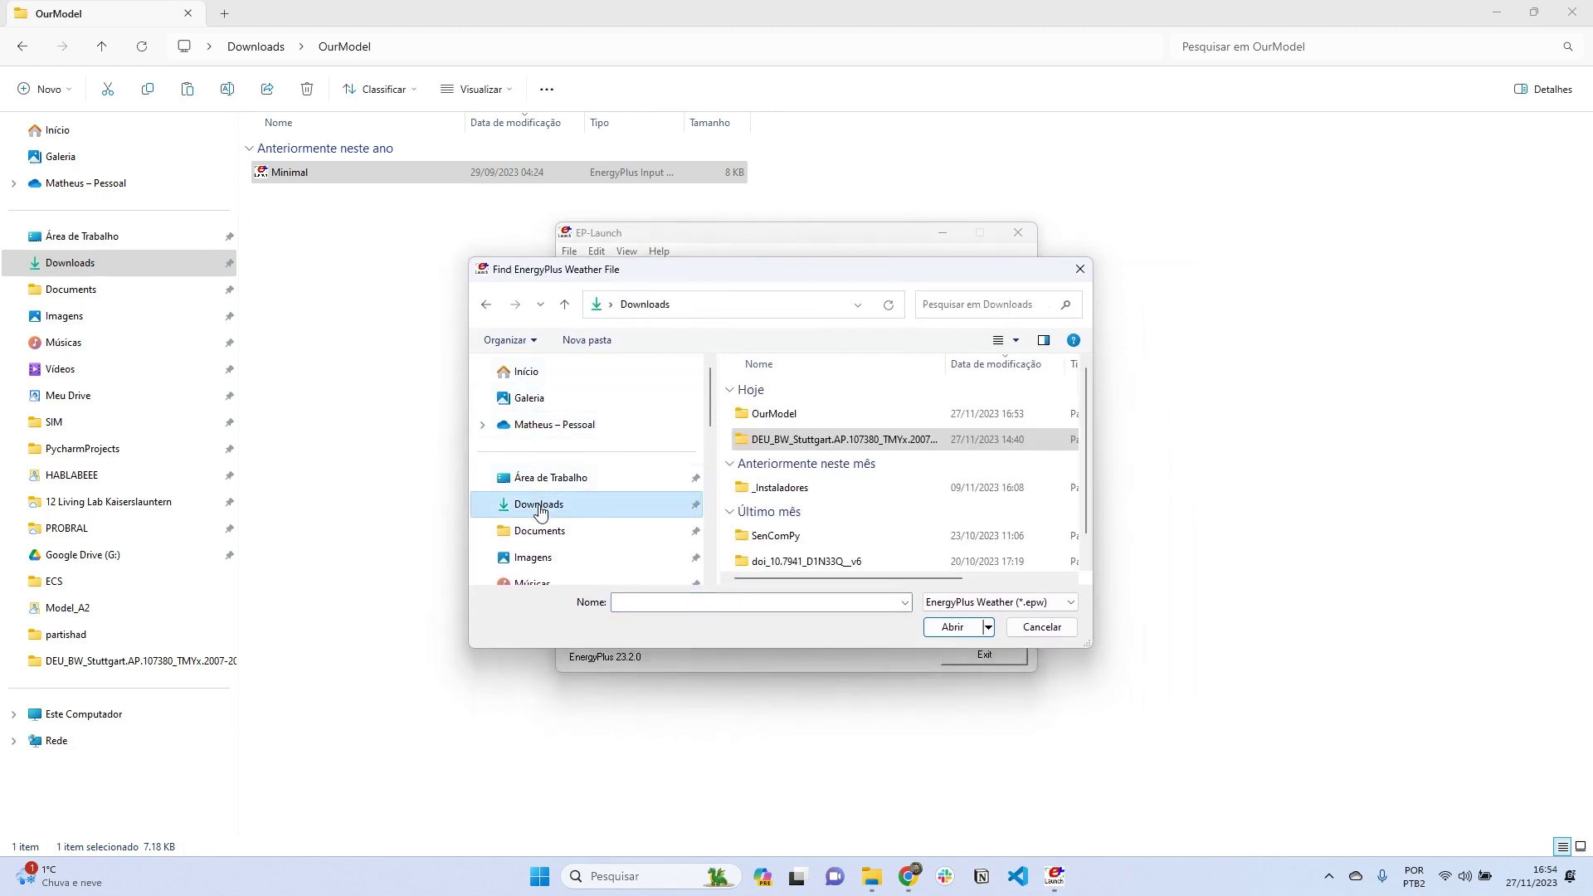
pyautogui.doubleClick(838, 441)
pyautogui.click(944, 422)
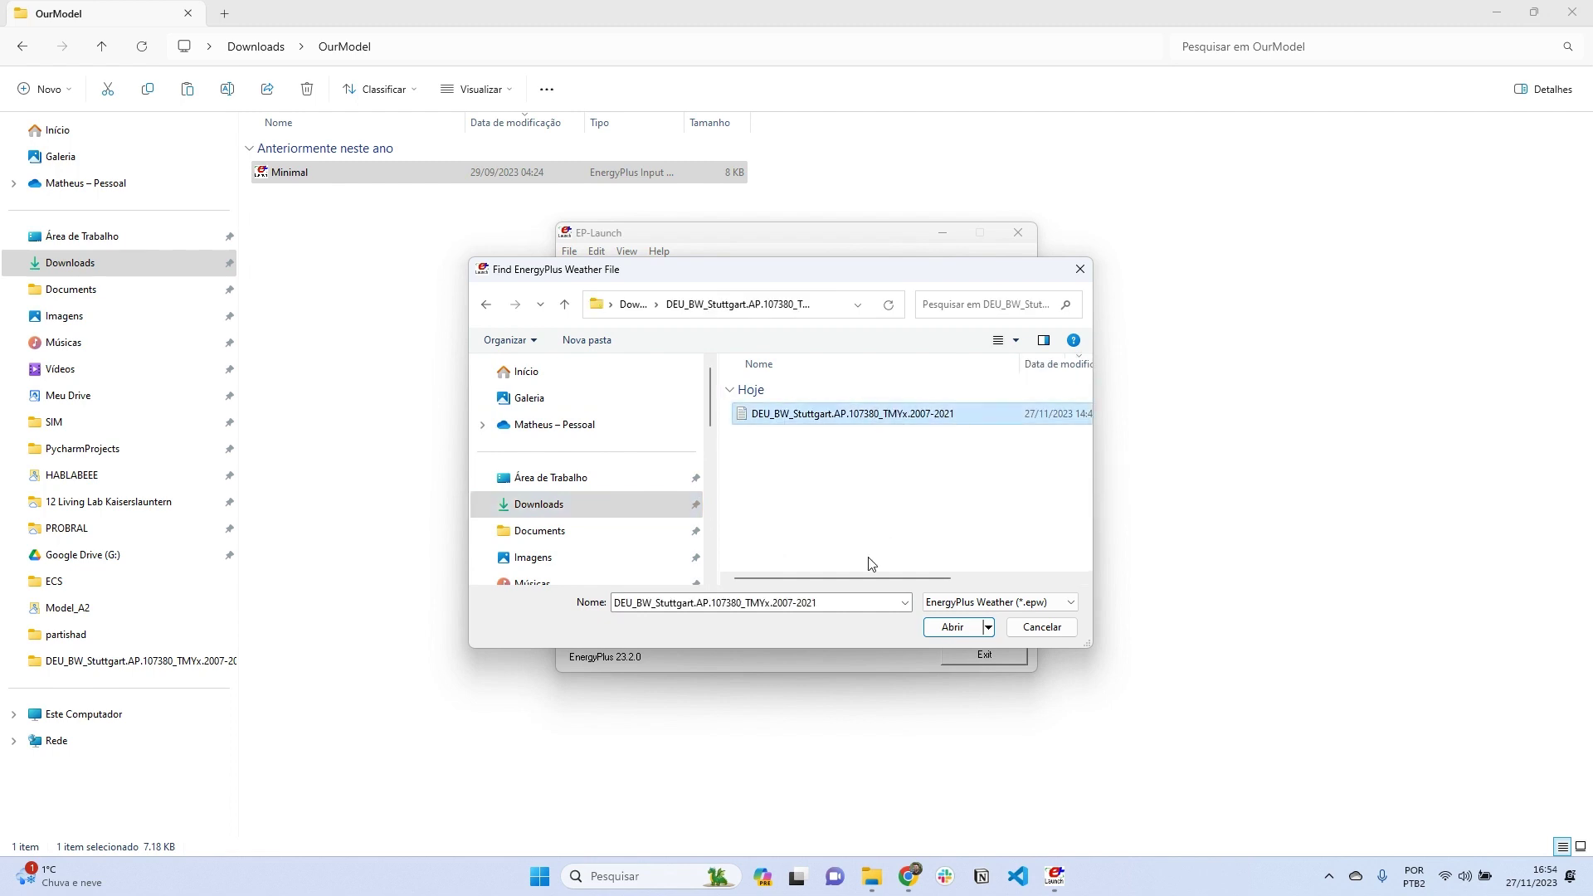
pyautogui.moveTo(858, 579); pyautogui.dragTo(987, 580)
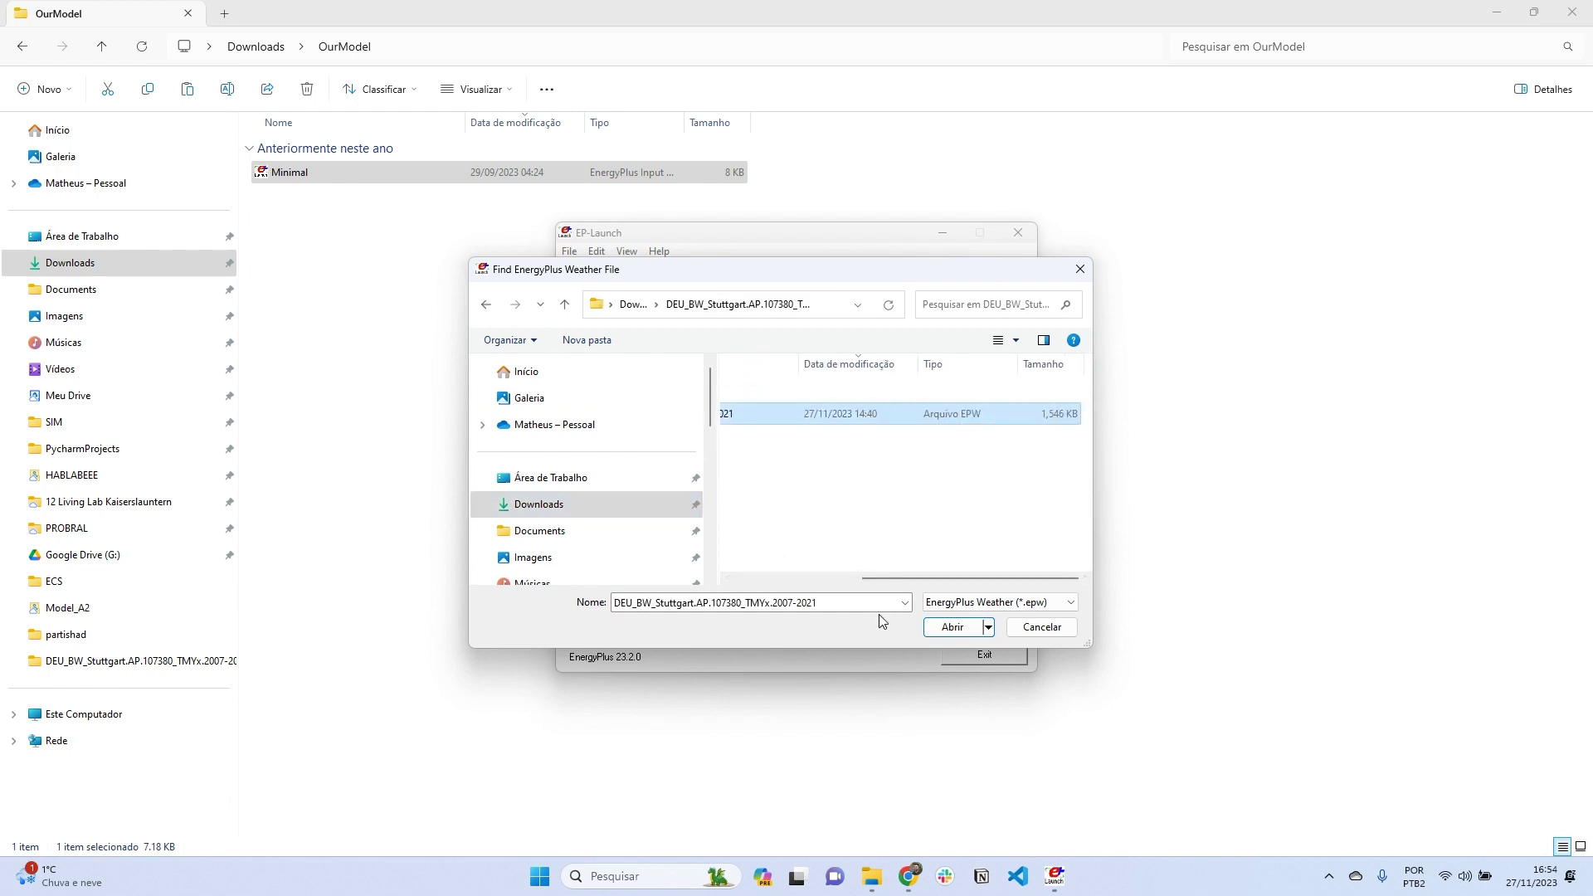
pyautogui.doubleClick(785, 423)
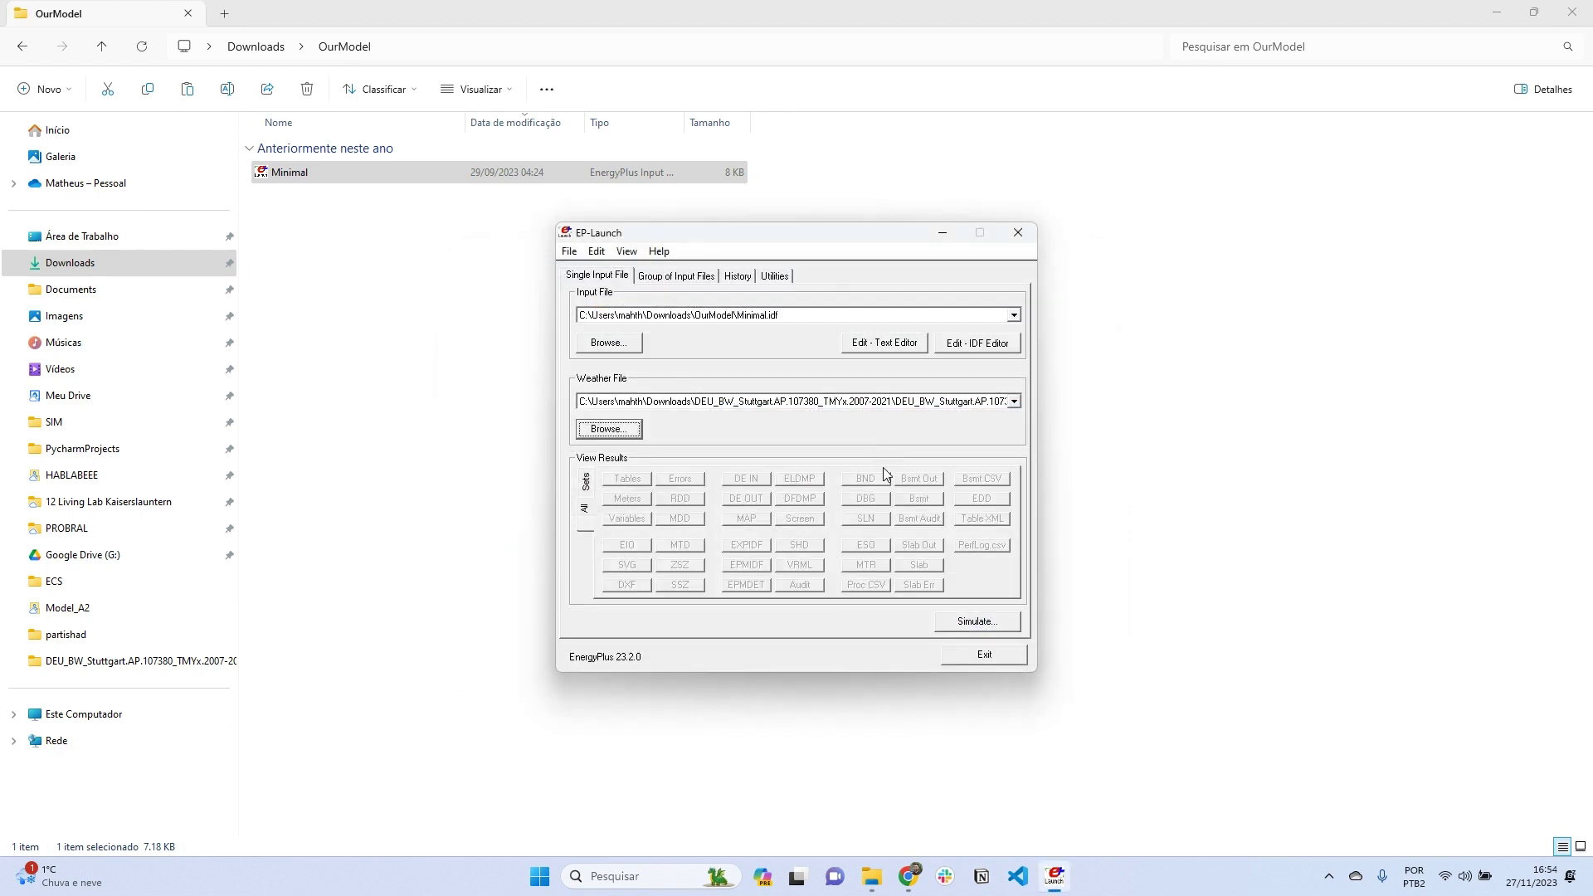
# Run the Minimal simulation, confirm 3 warnings and 0 severe errors, and close the report.
pyautogui.click(973, 624)
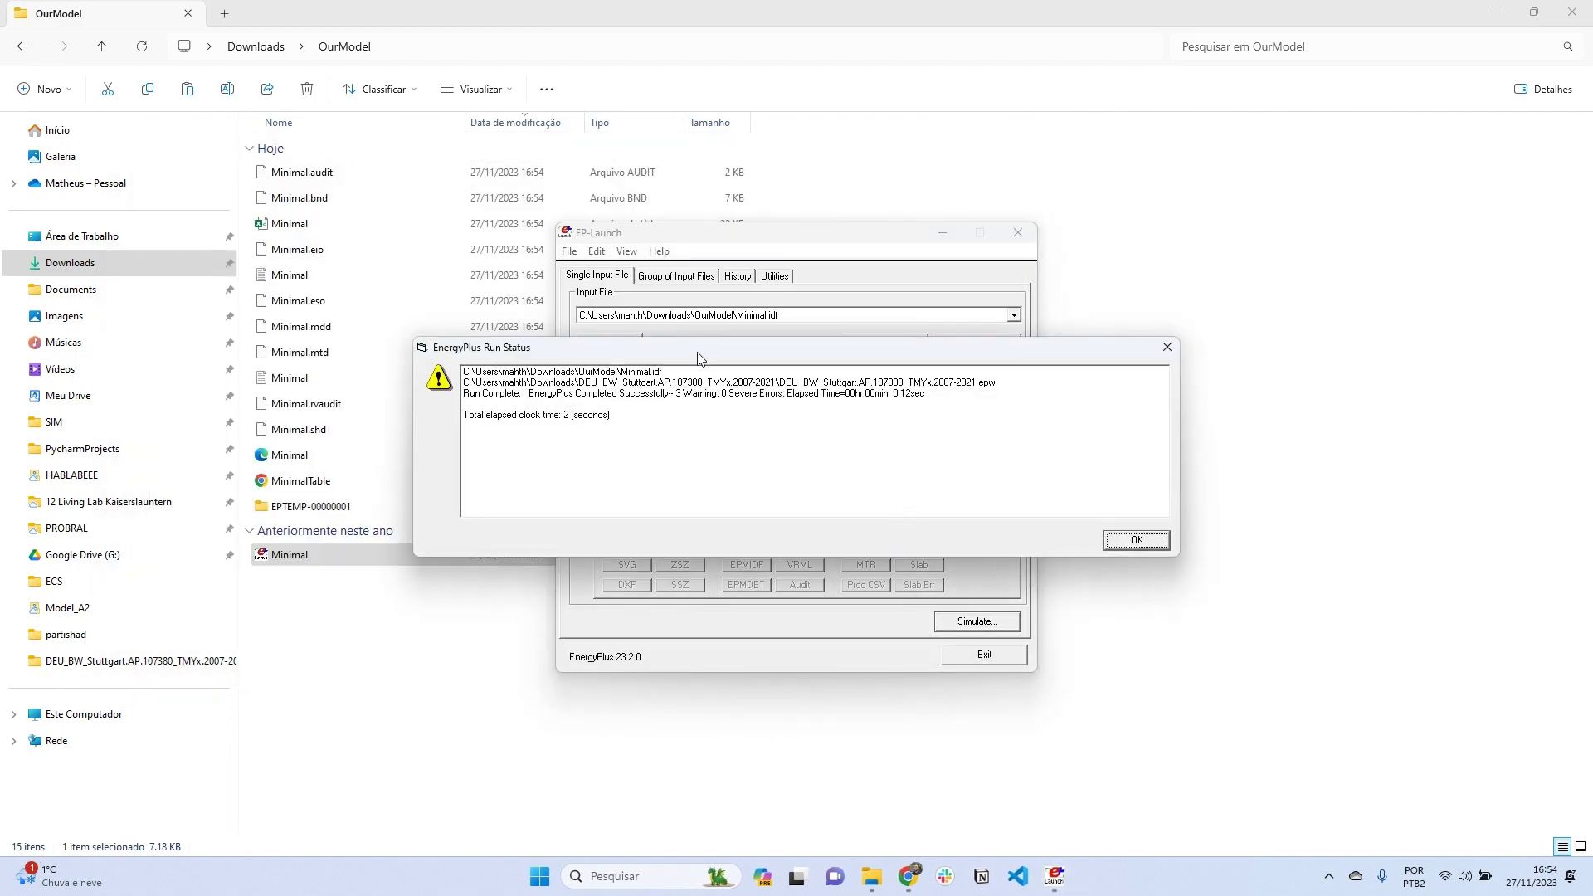
pyautogui.moveTo(697, 357); pyautogui.dragTo(699, 362)
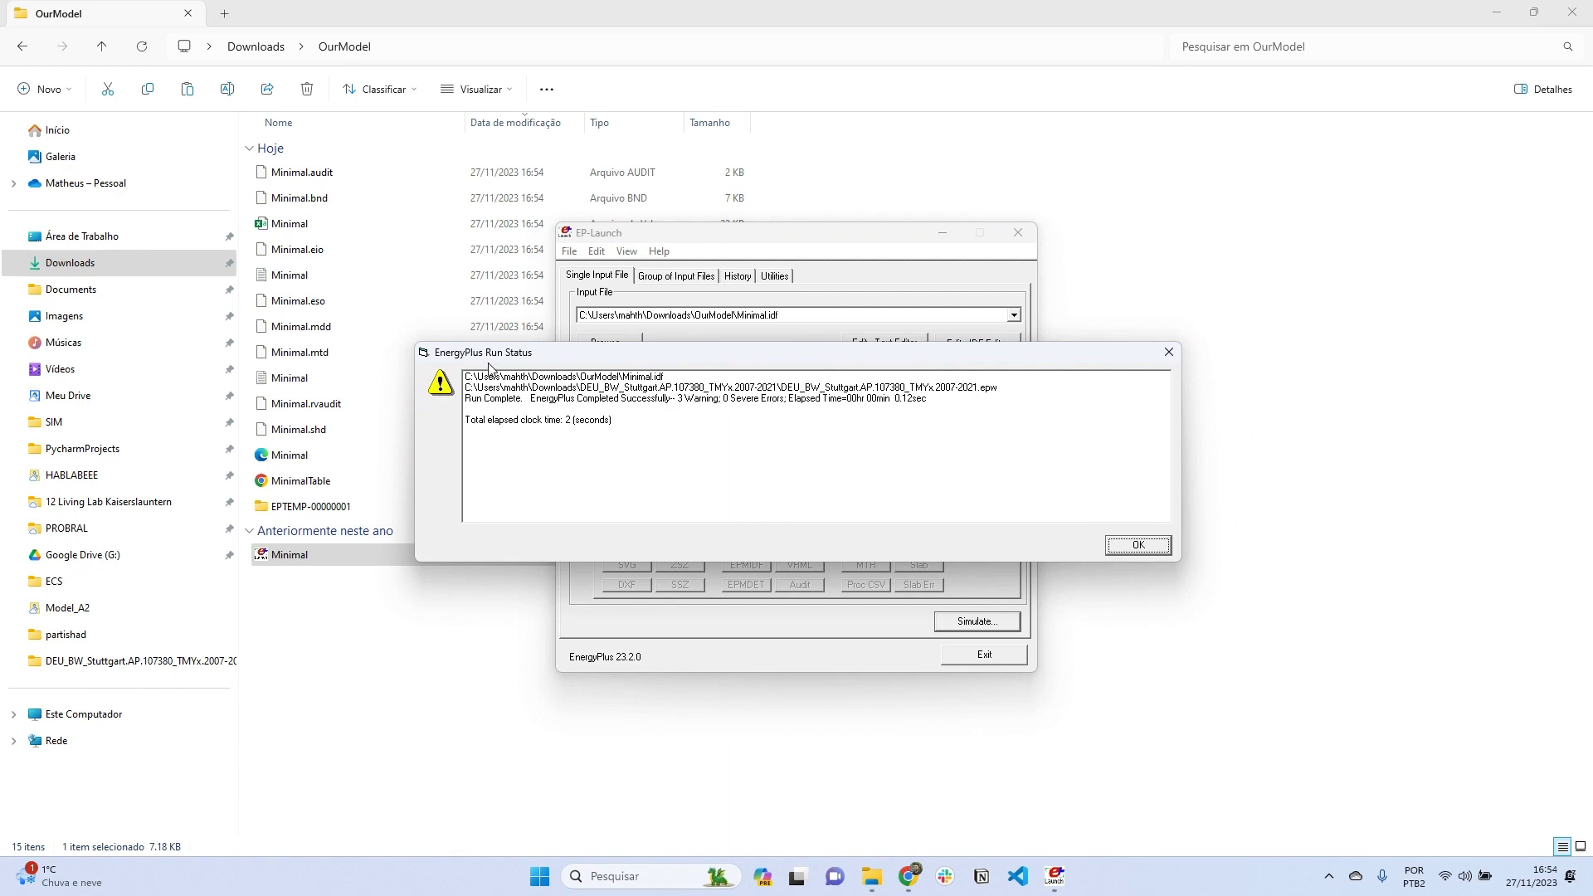
pyautogui.click(617, 400)
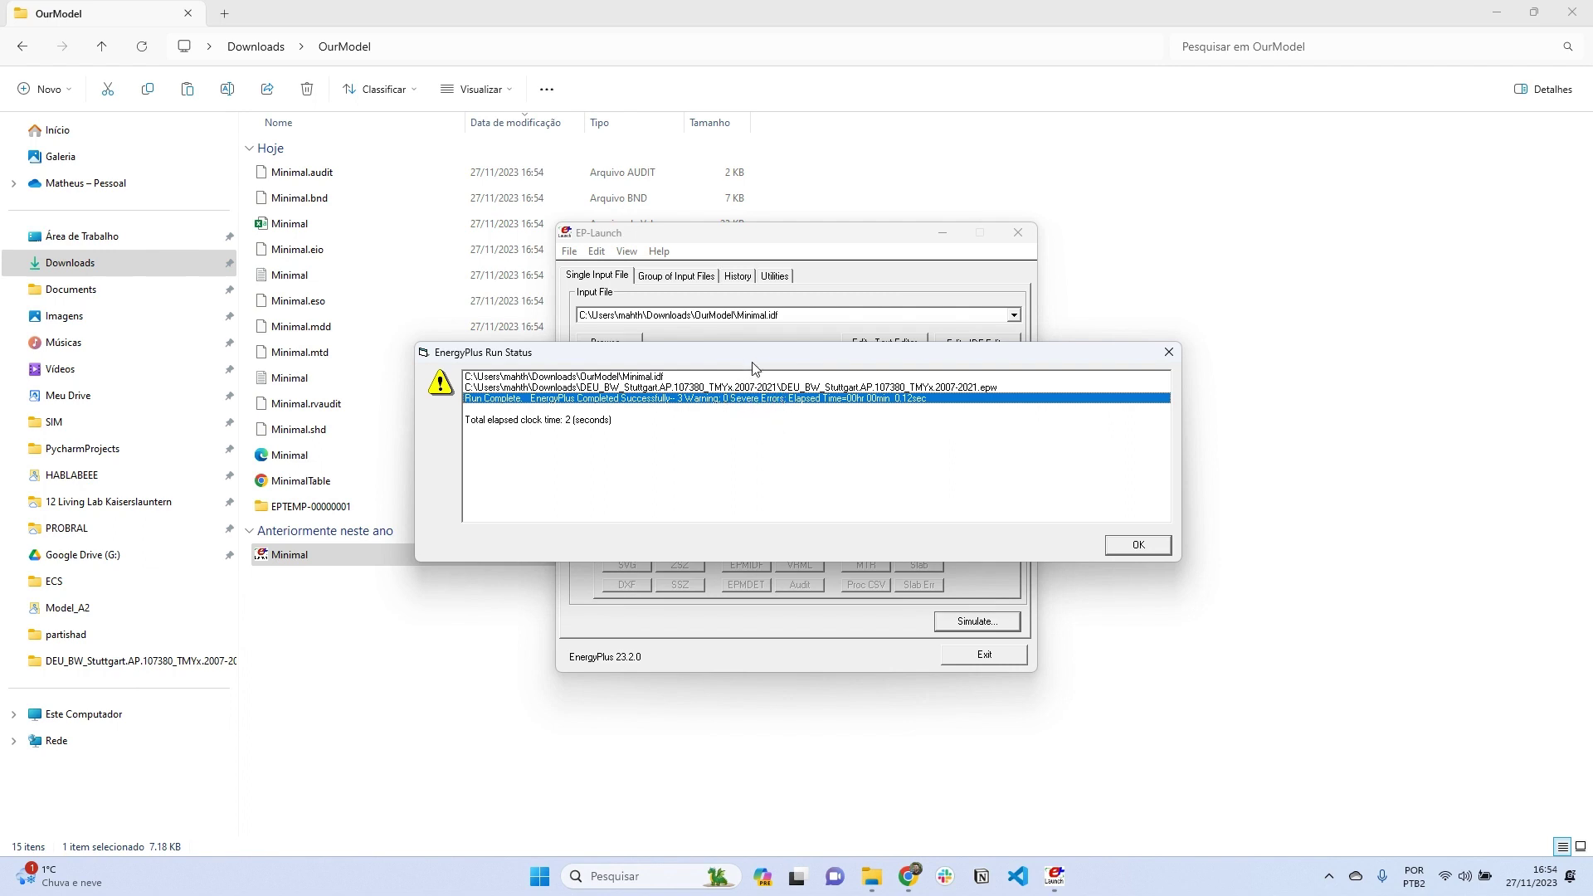
pyautogui.moveTo(753, 363); pyautogui.dragTo(749, 369)
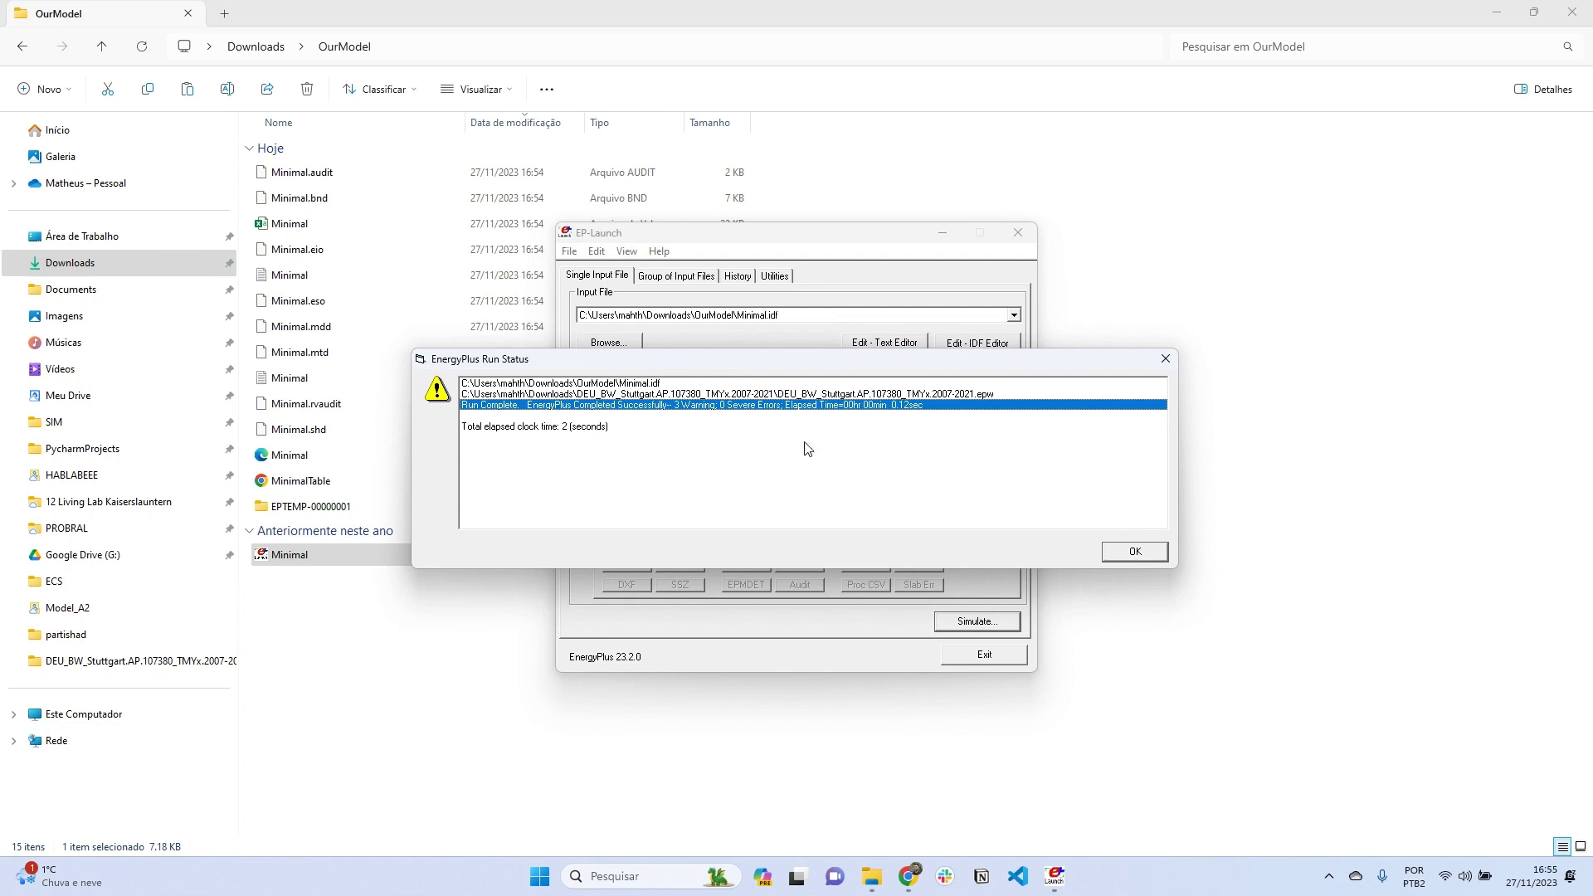
pyautogui.click(1147, 556)
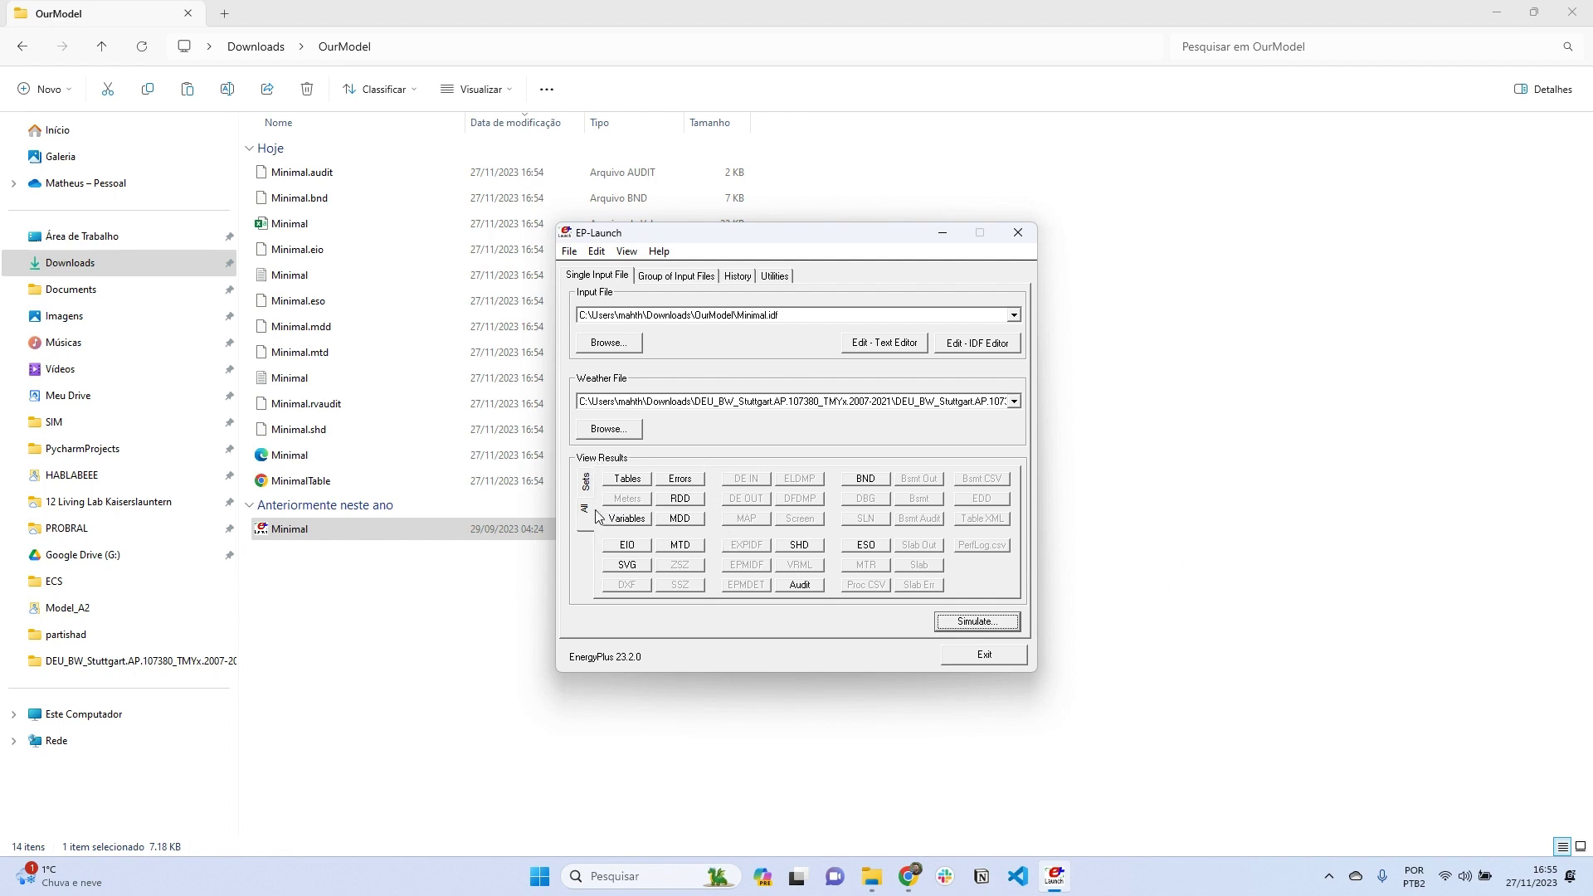
# Open the .err report and highlight the Denver location-mismatch and two design-day pressure warnings.
pyautogui.click(689, 485)
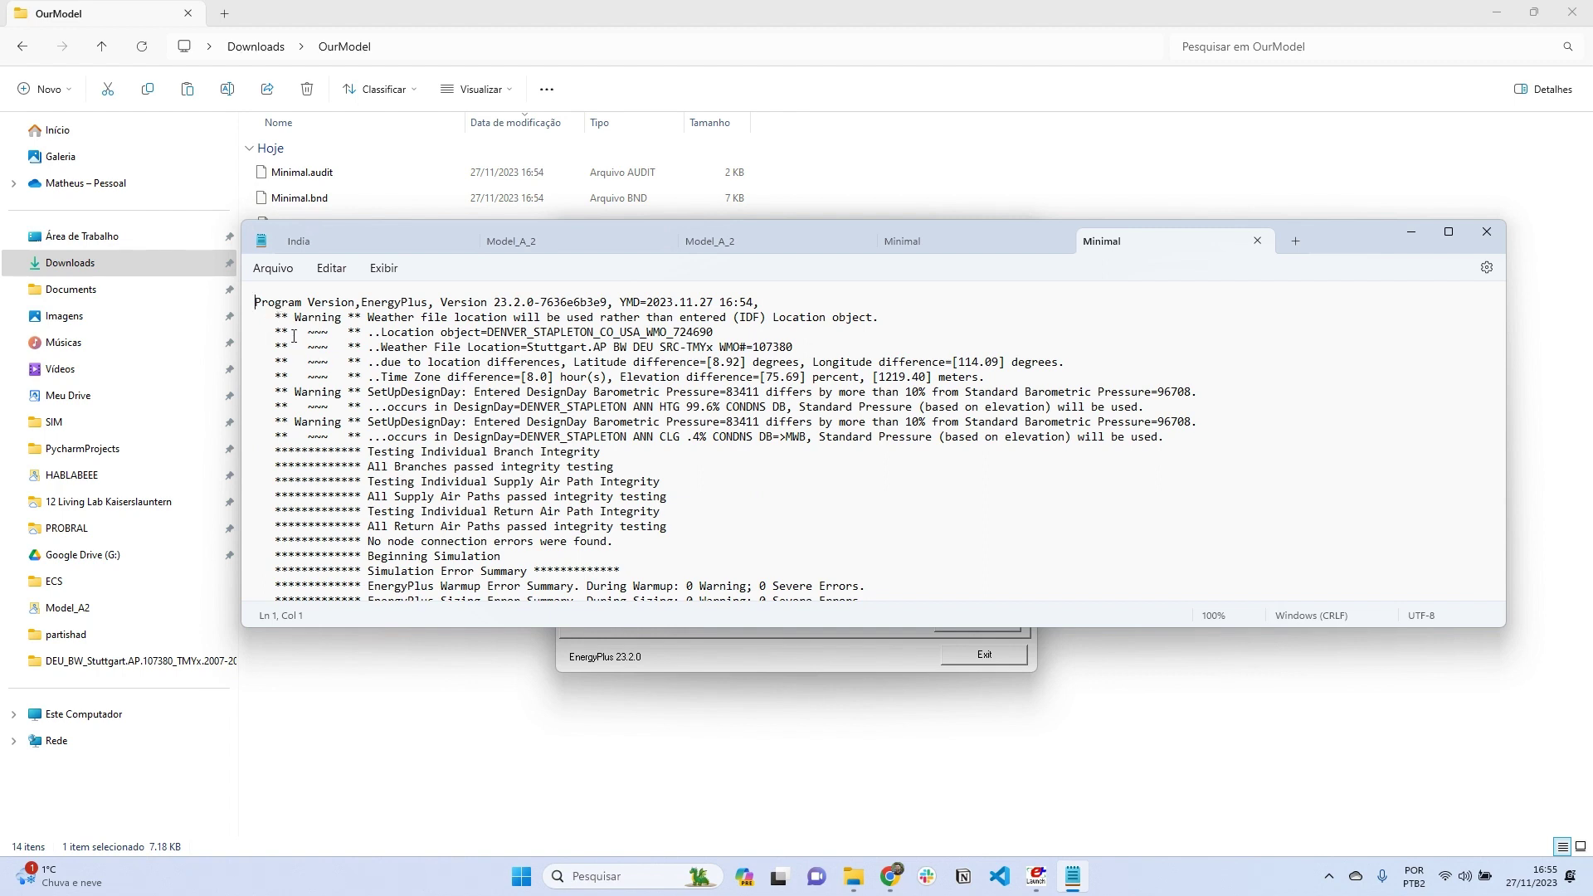
pyautogui.moveTo(294, 336); pyautogui.dragTo(771, 334)
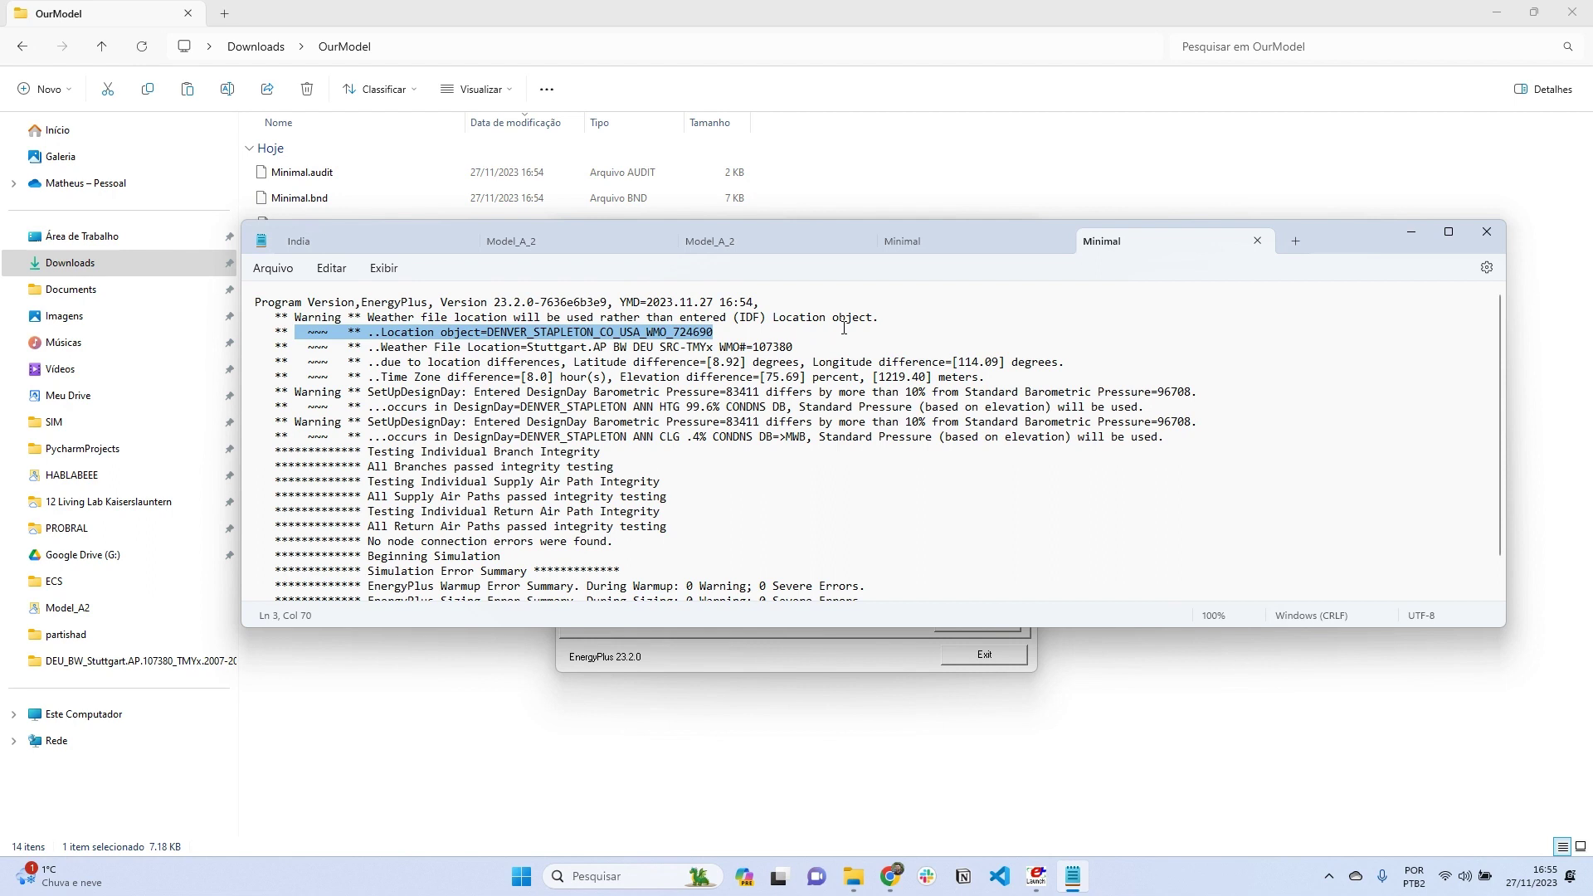
pyautogui.moveTo(844, 328); pyautogui.dragTo(871, 345)
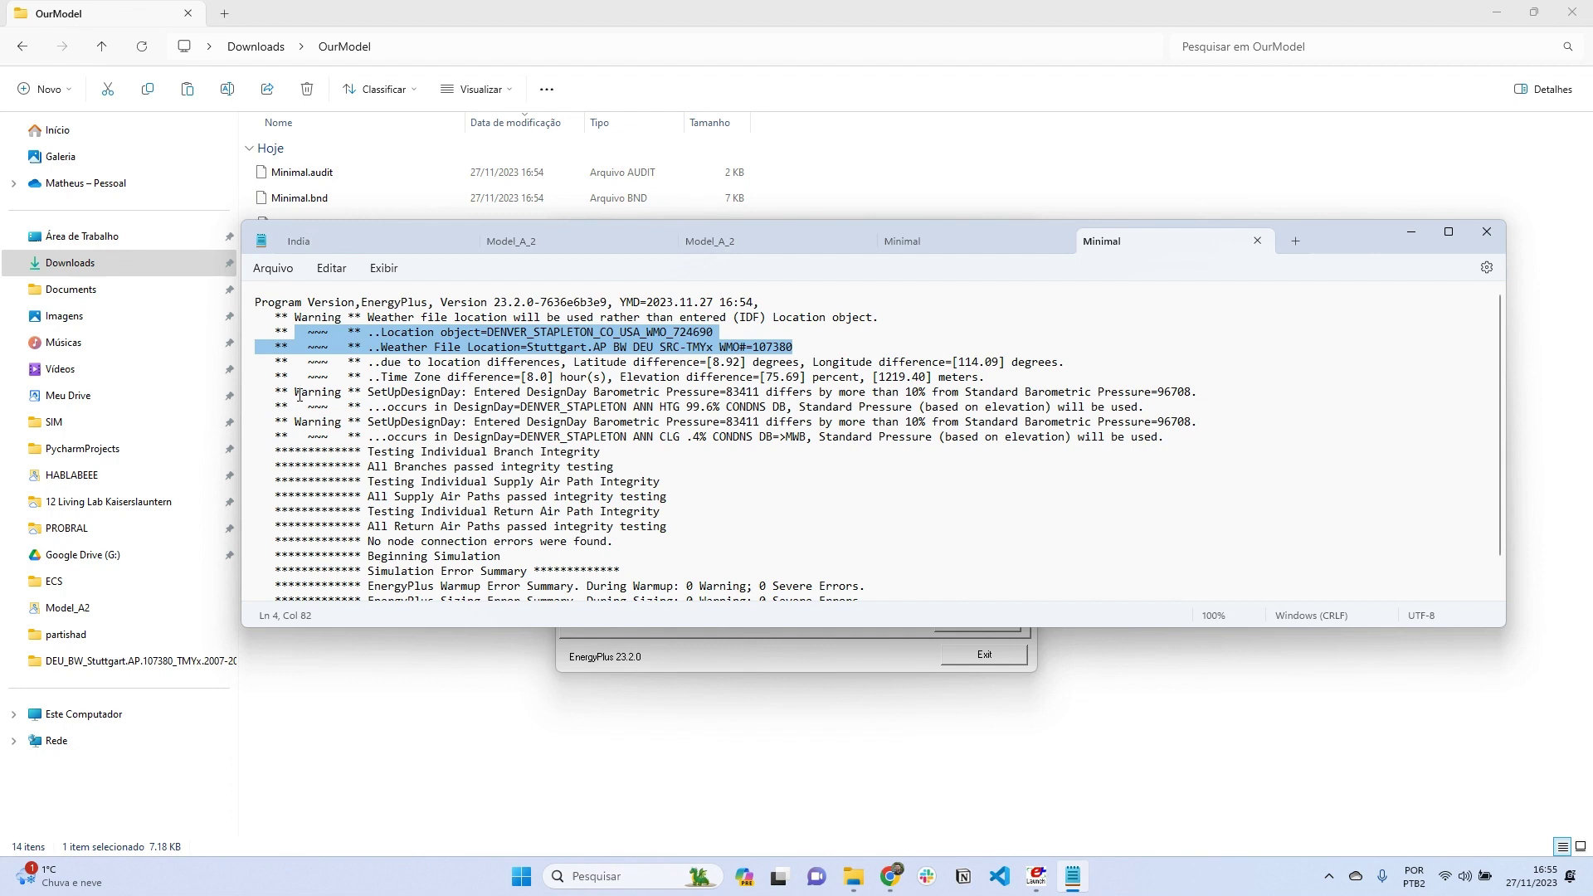
pyautogui.moveTo(290, 395); pyautogui.dragTo(239, 386)
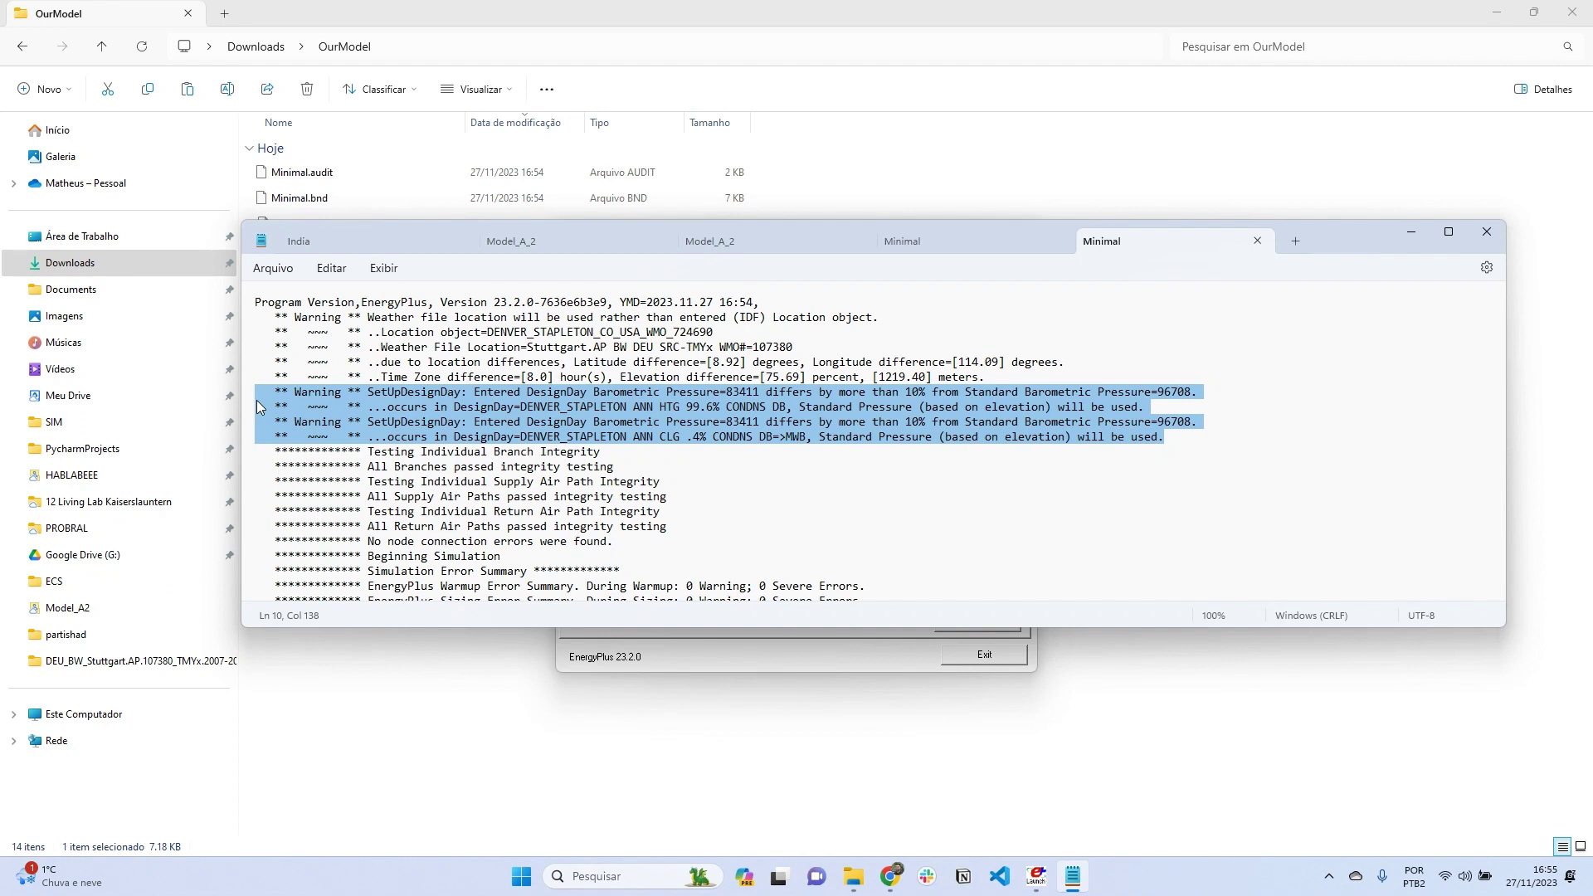
pyautogui.click(386, 409)
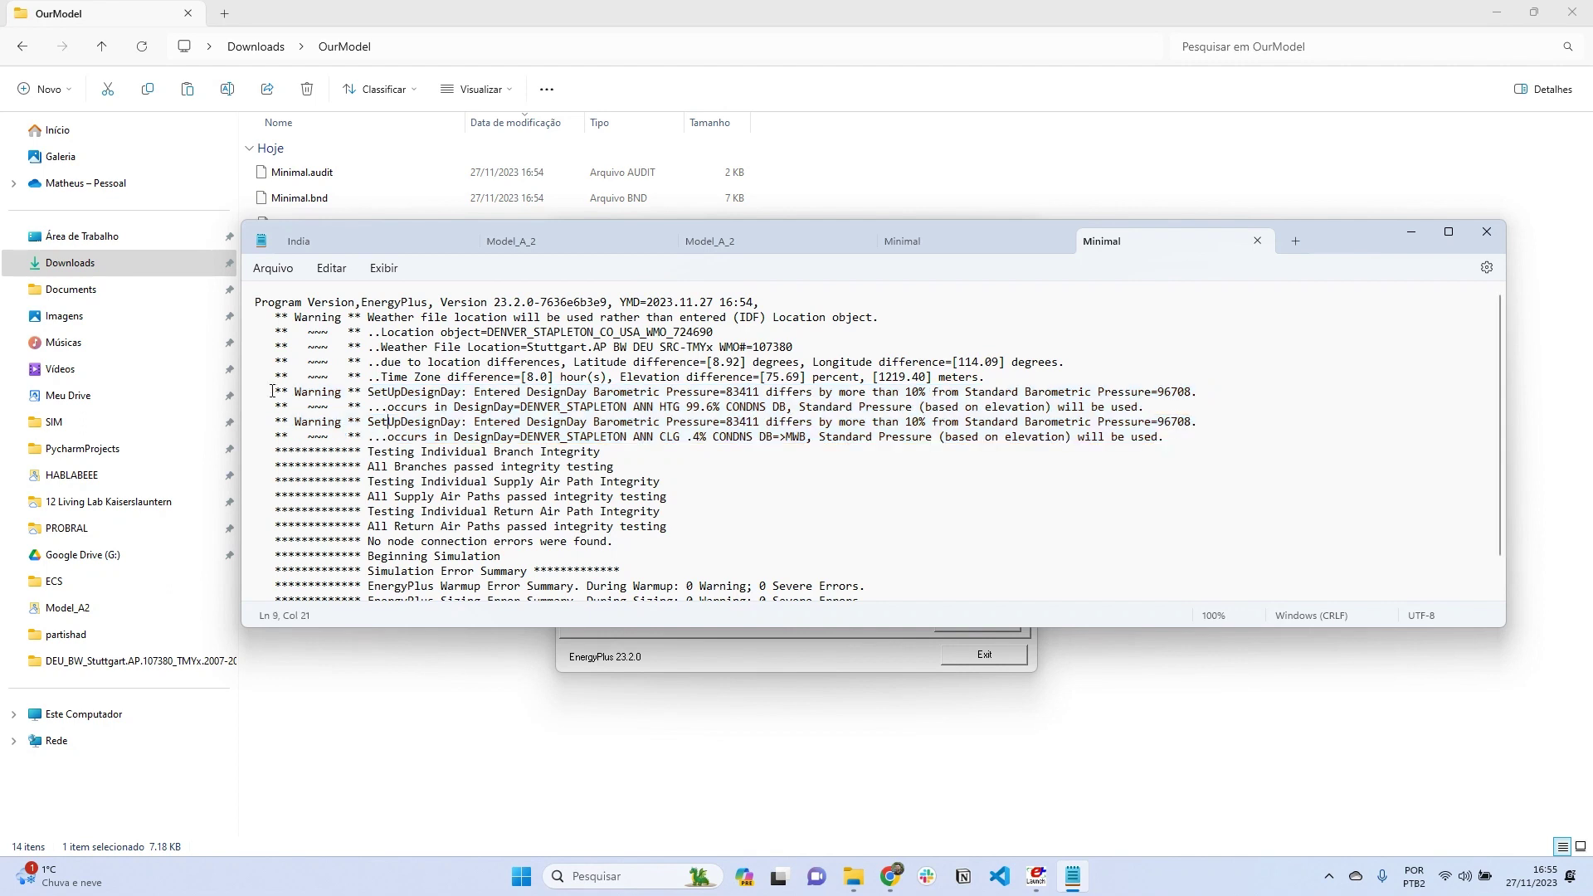
pyautogui.moveTo(272, 391); pyautogui.dragTo(427, 407)
pyautogui.click(406, 424)
pyautogui.moveTo(269, 390); pyautogui.dragTo(139, 394)
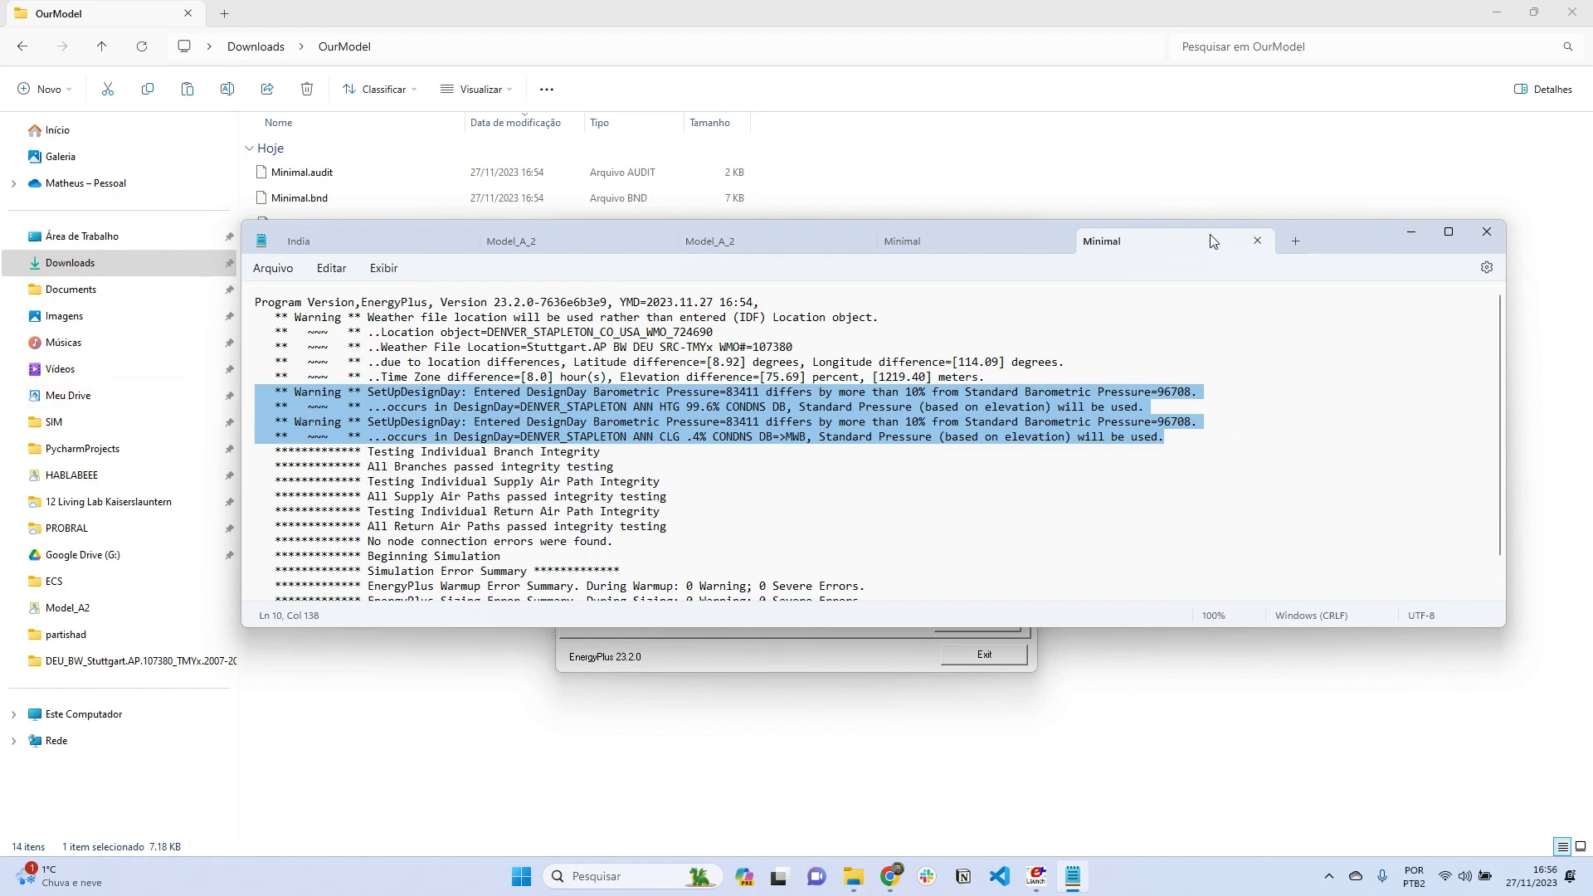
# Open Minimal.idf in IDF Editor and delete the two Denver SizingPeriod:DesignDay objects.
pyautogui.click(1481, 237)
pyautogui.click(984, 347)
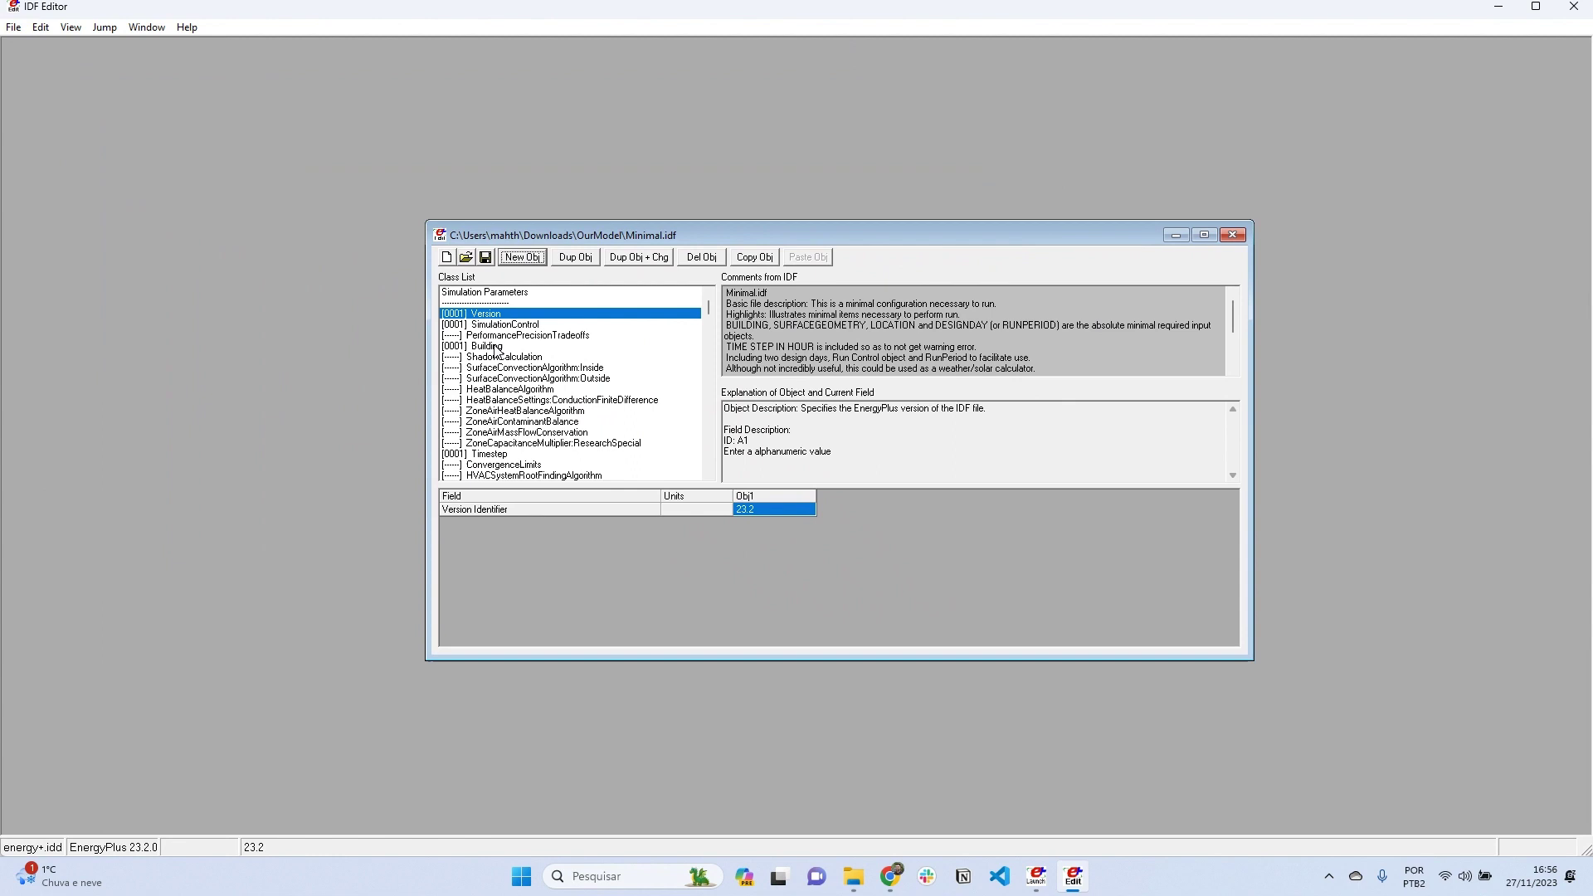
pyautogui.scroll(-1, 504, 446)
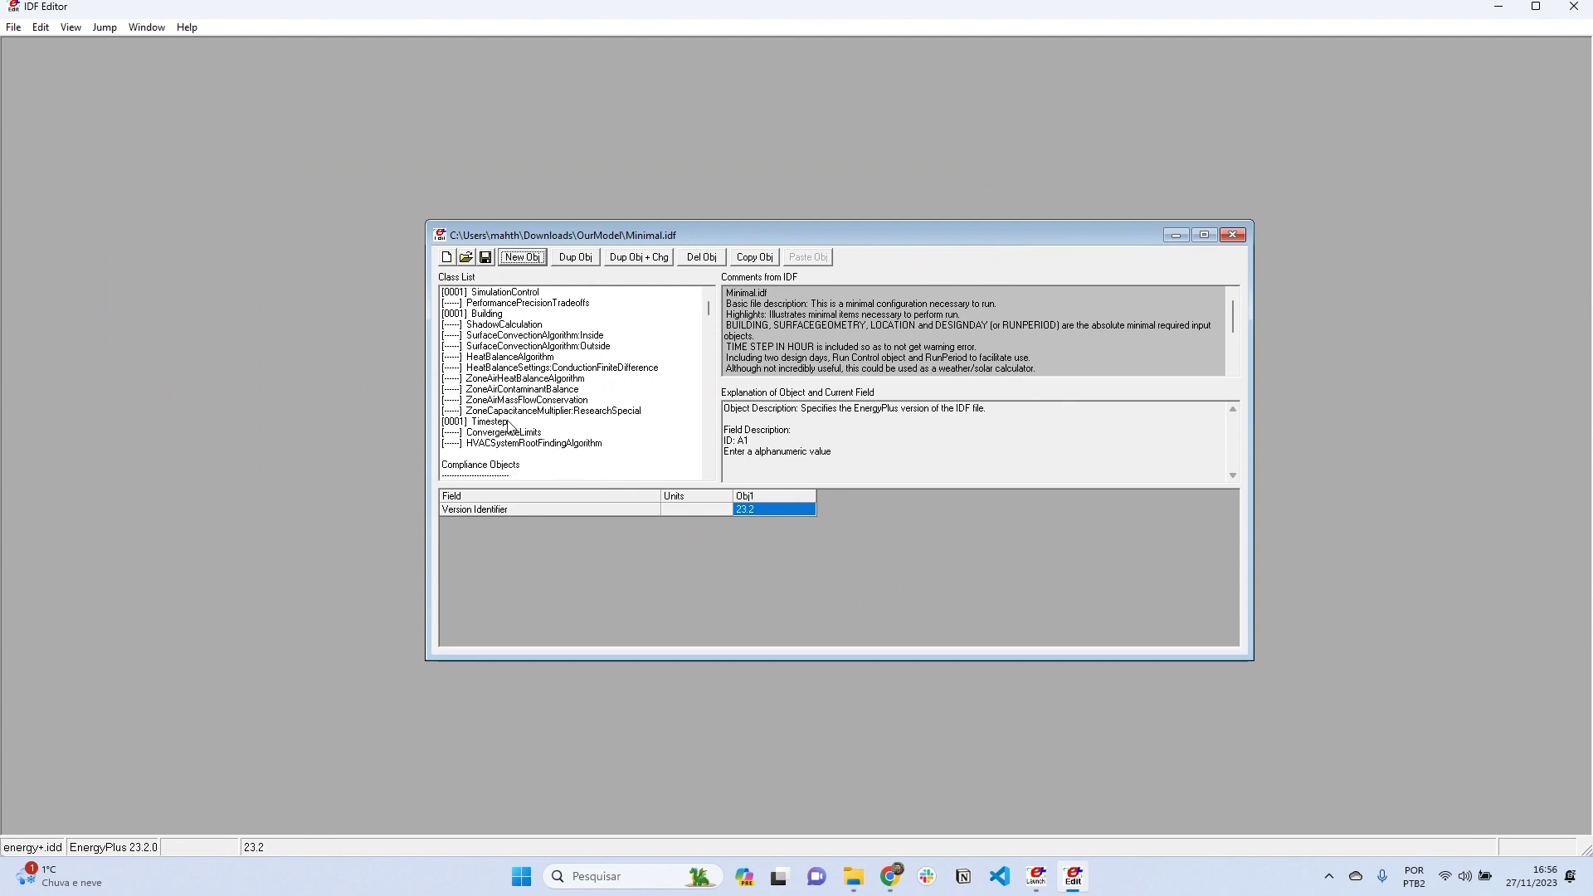
pyautogui.hotkey('ctrl', 'l')
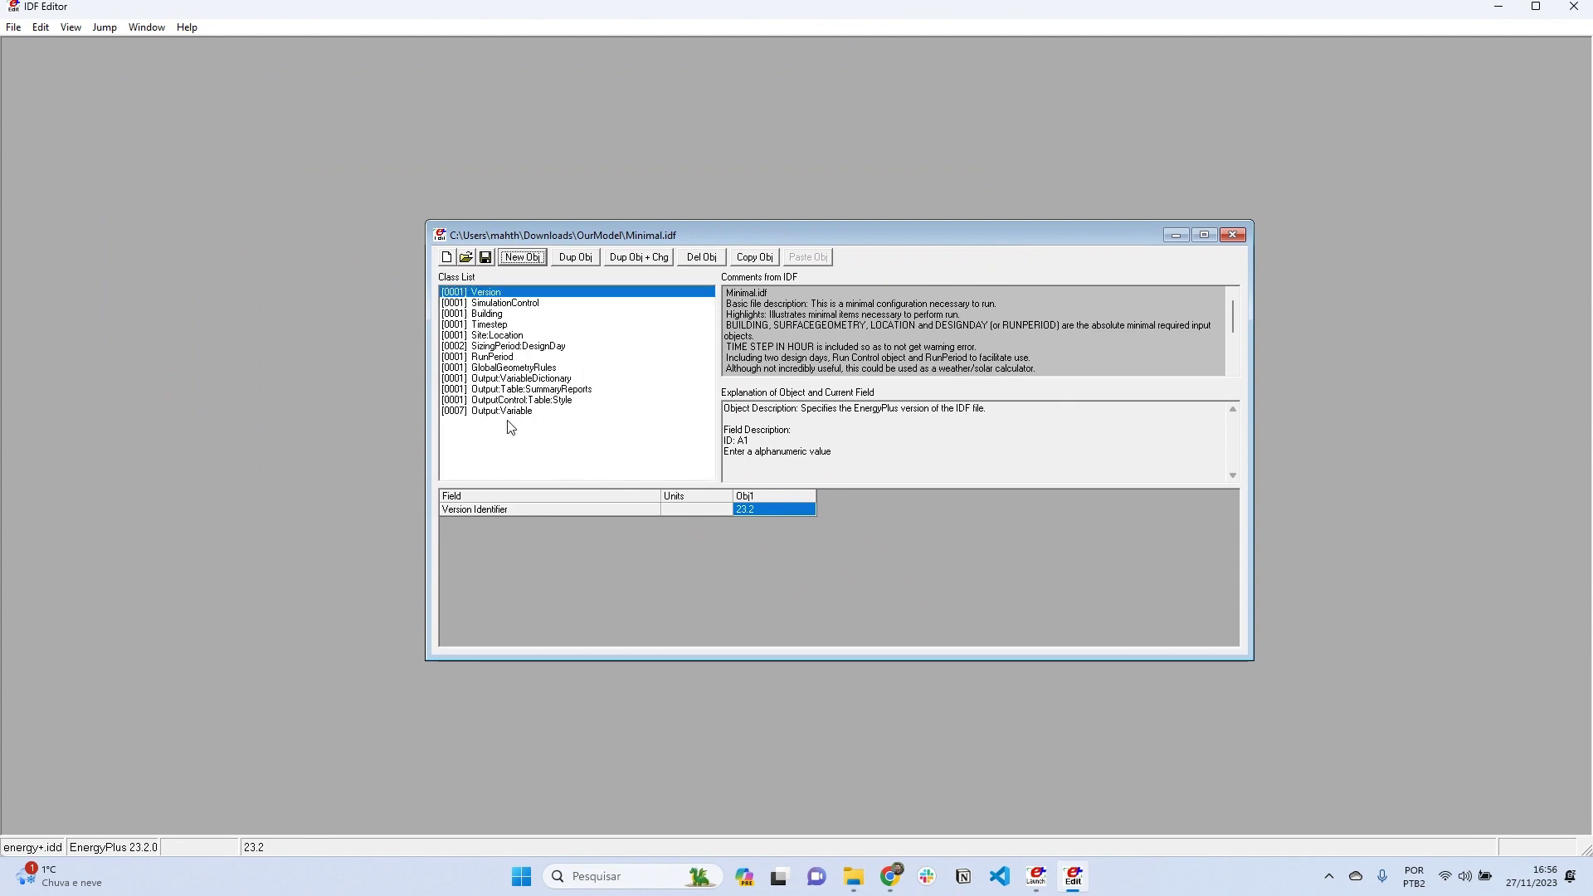
pyautogui.click(520, 347)
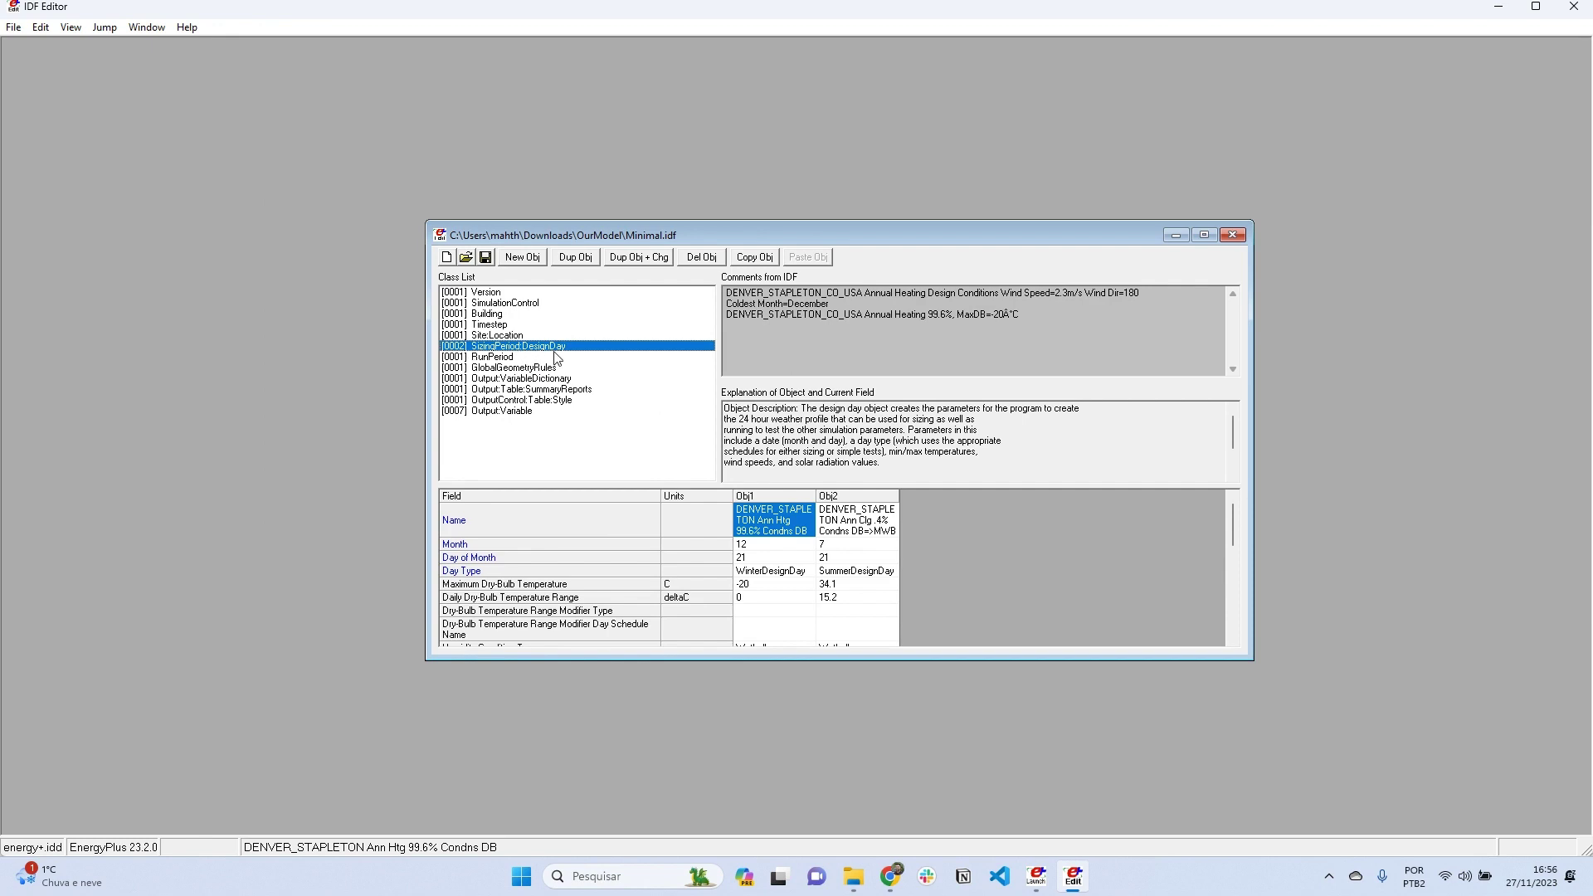
pyautogui.moveTo(776, 500); pyautogui.dragTo(838, 498)
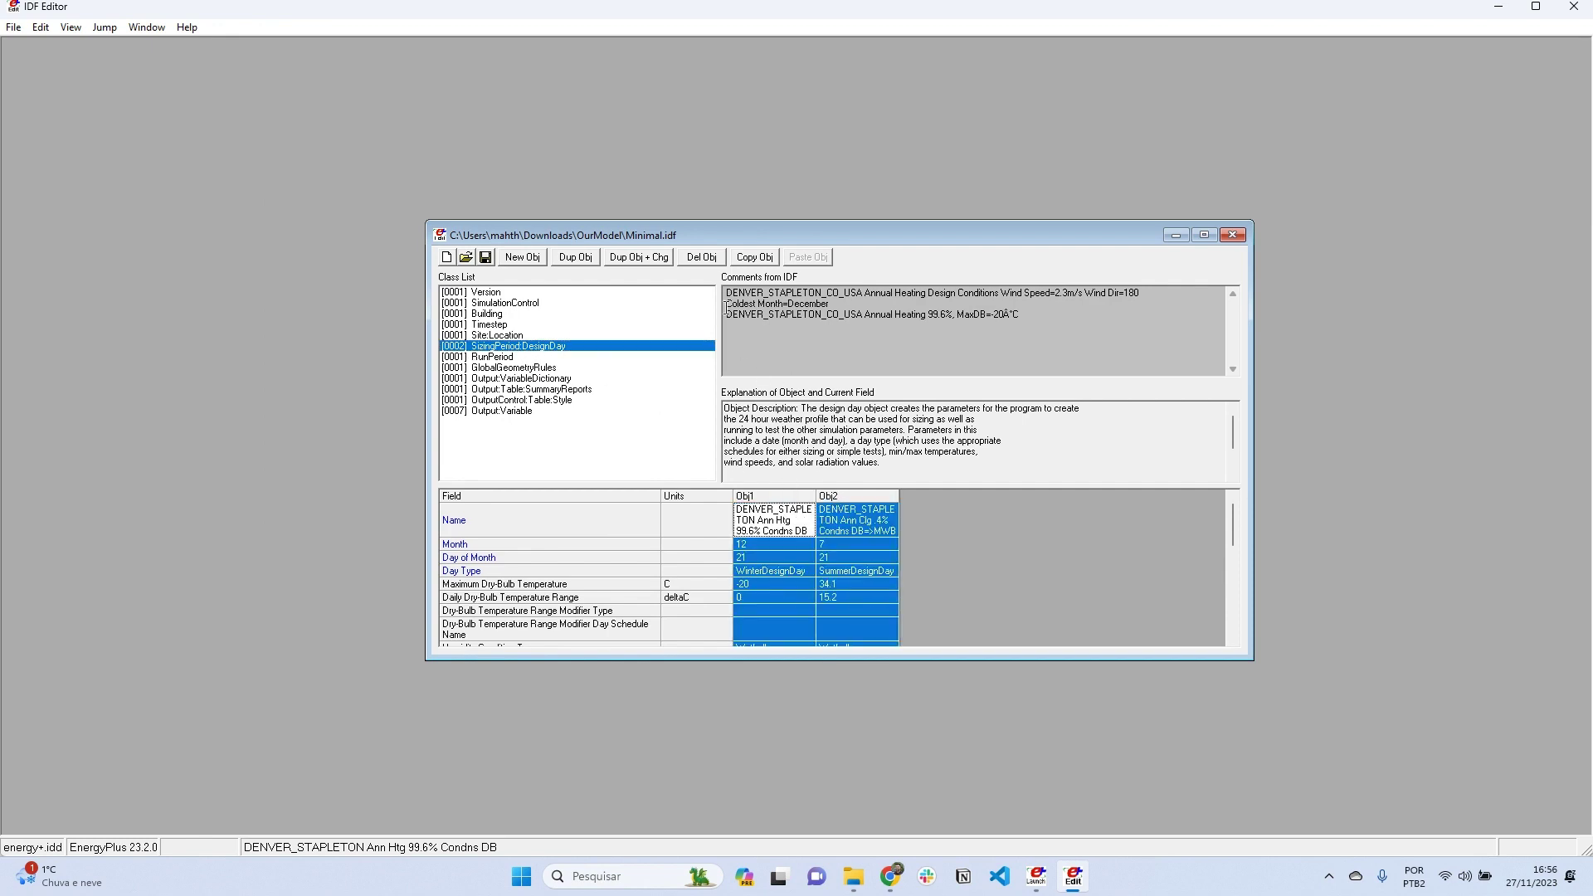
pyautogui.click(700, 257)
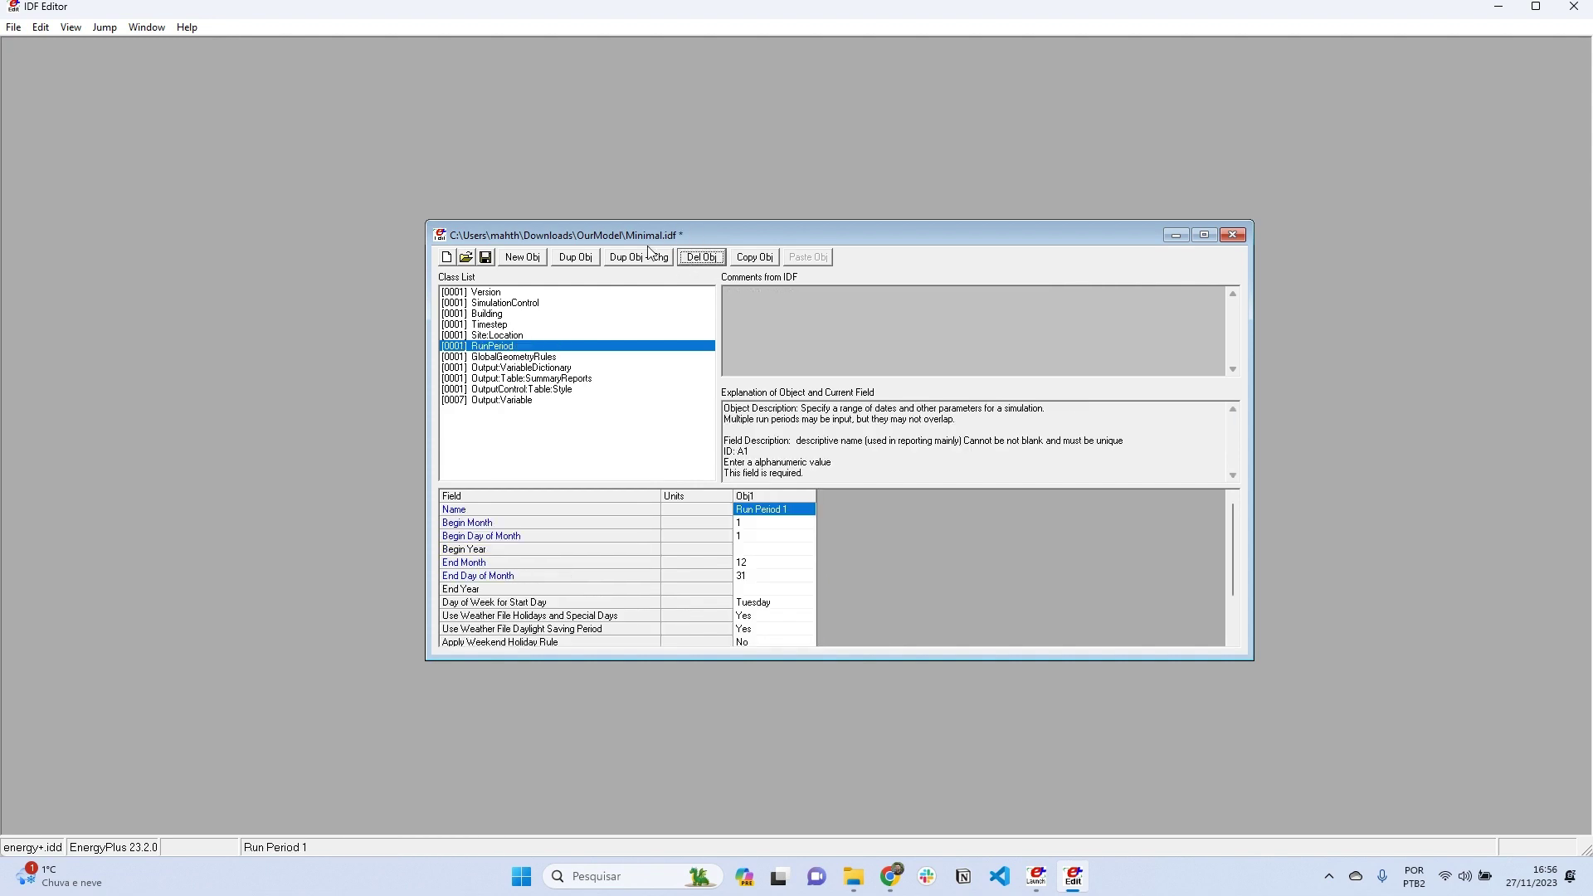
pyautogui.click(502, 336)
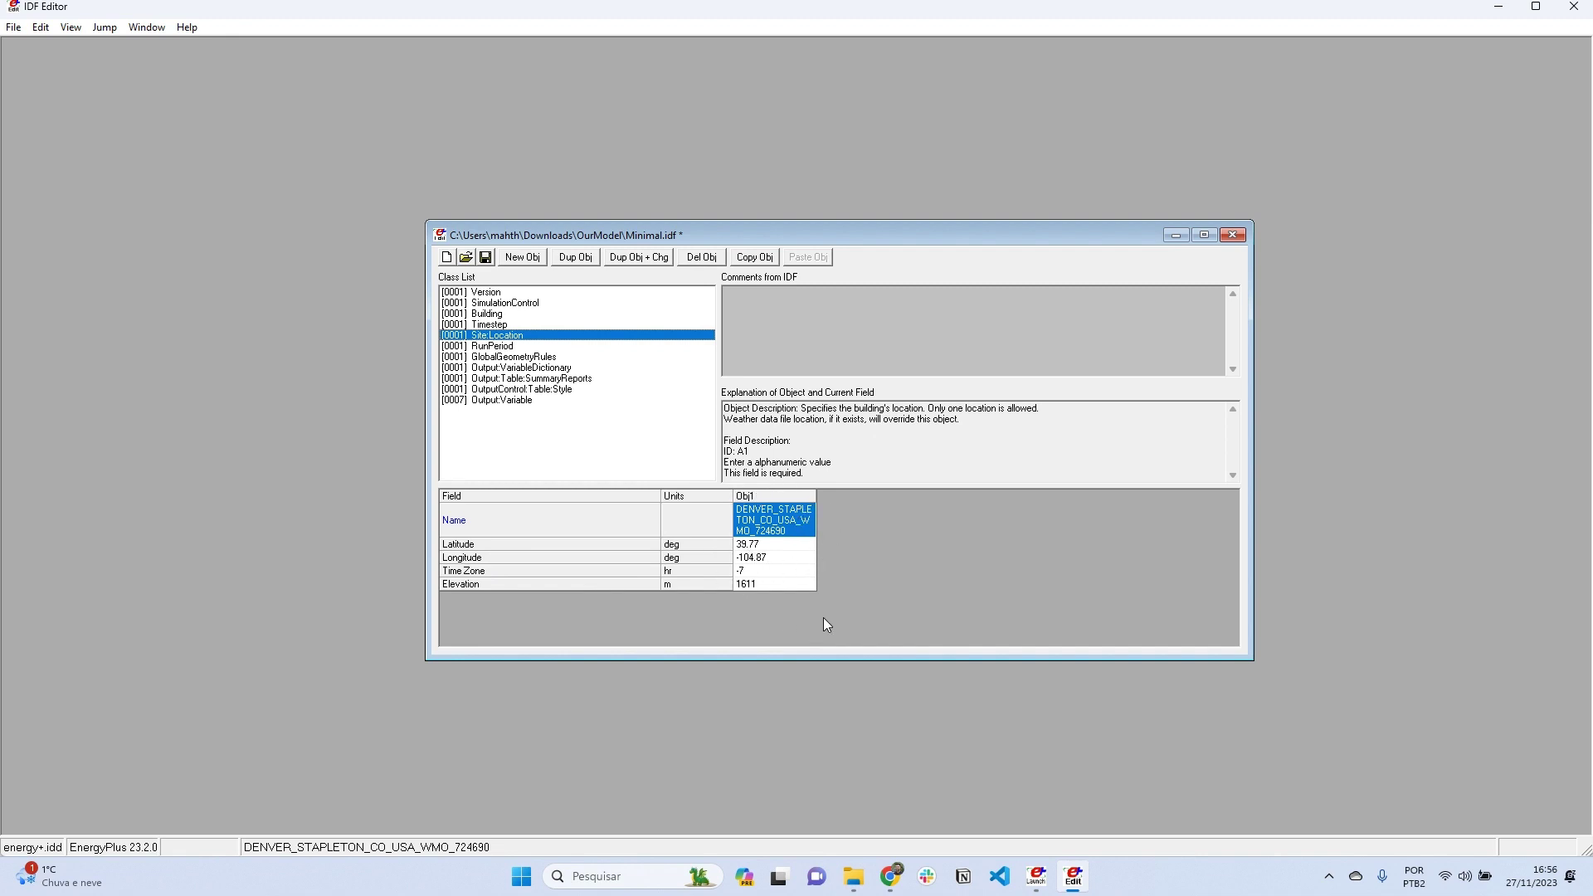
# Open the Stuttgart .ddy file from the Downloads weather folder and copy its Site:Location object.
pyautogui.click(793, 521)
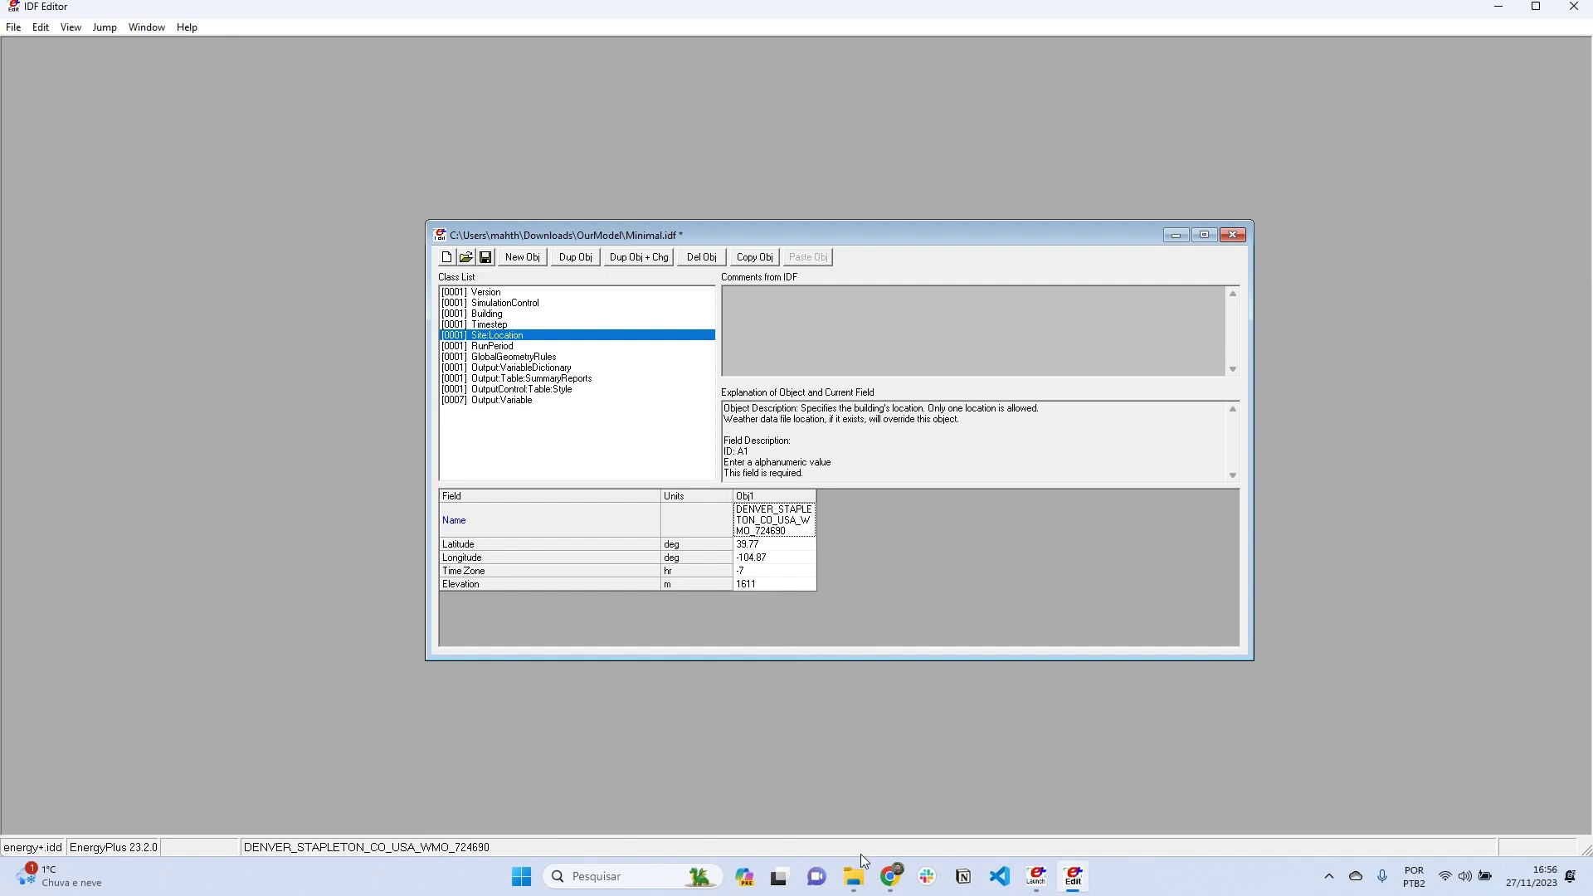
pyautogui.click(858, 878)
pyautogui.click(781, 809)
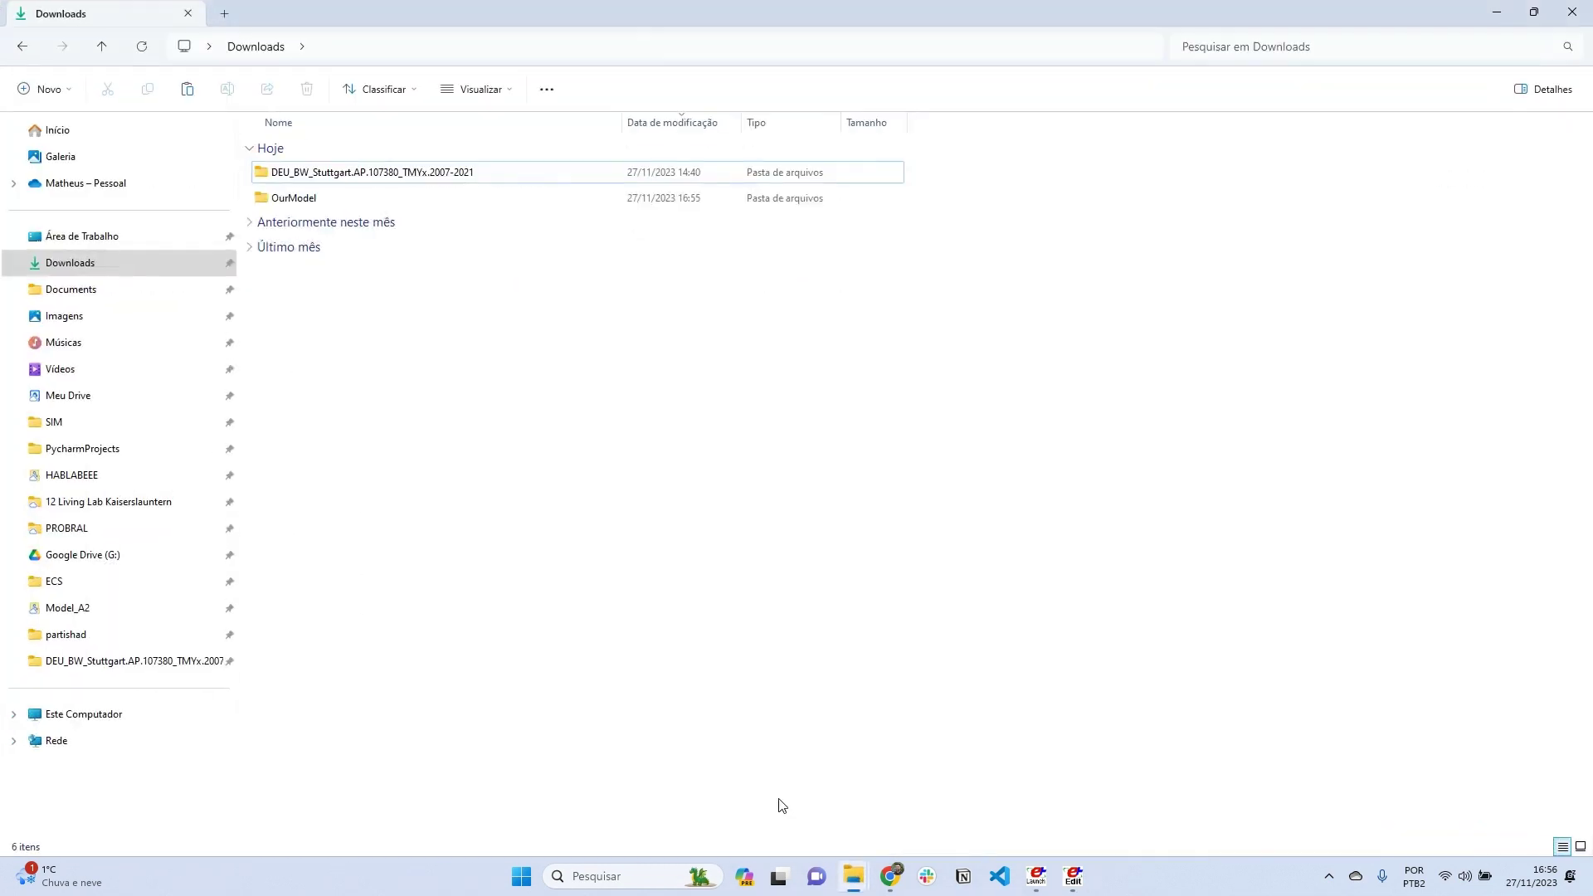
pyautogui.doubleClick(430, 175)
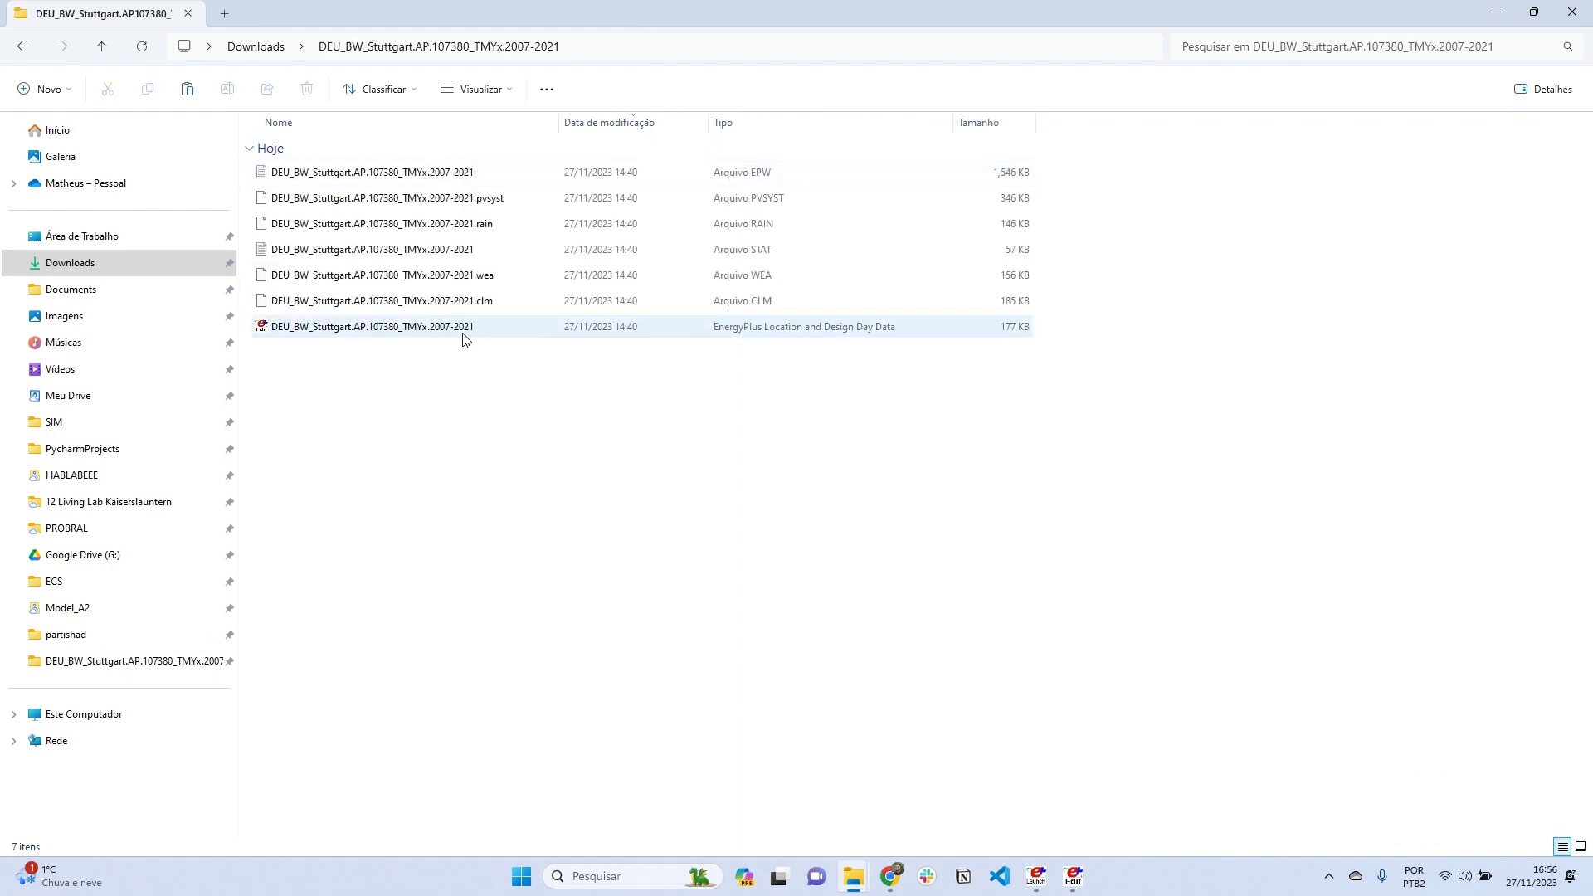
pyautogui.click(404, 332)
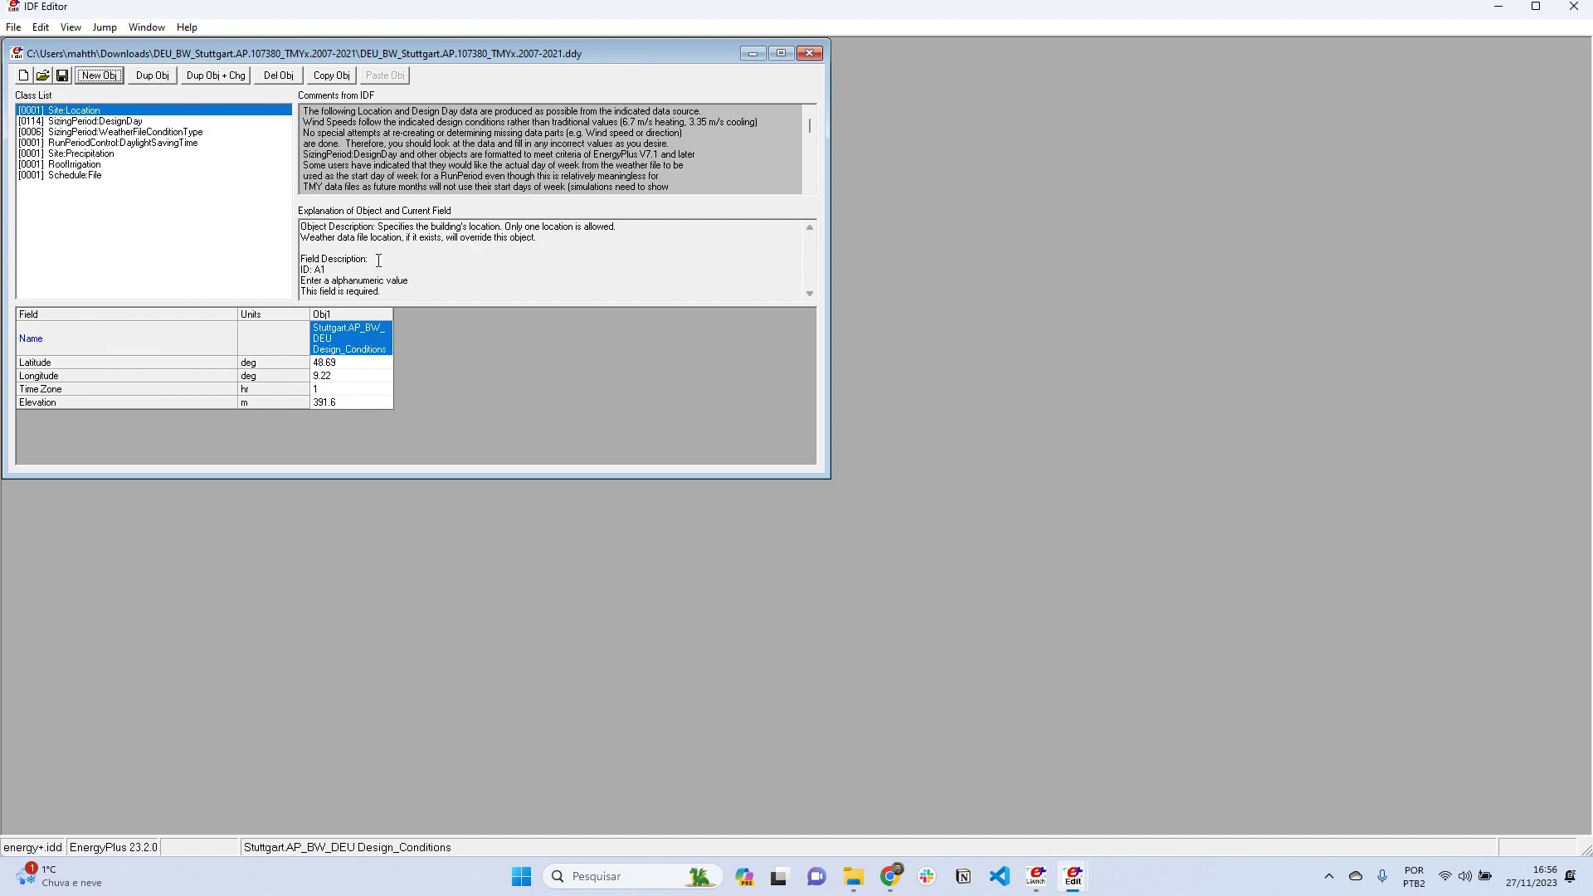
pyautogui.click(328, 76)
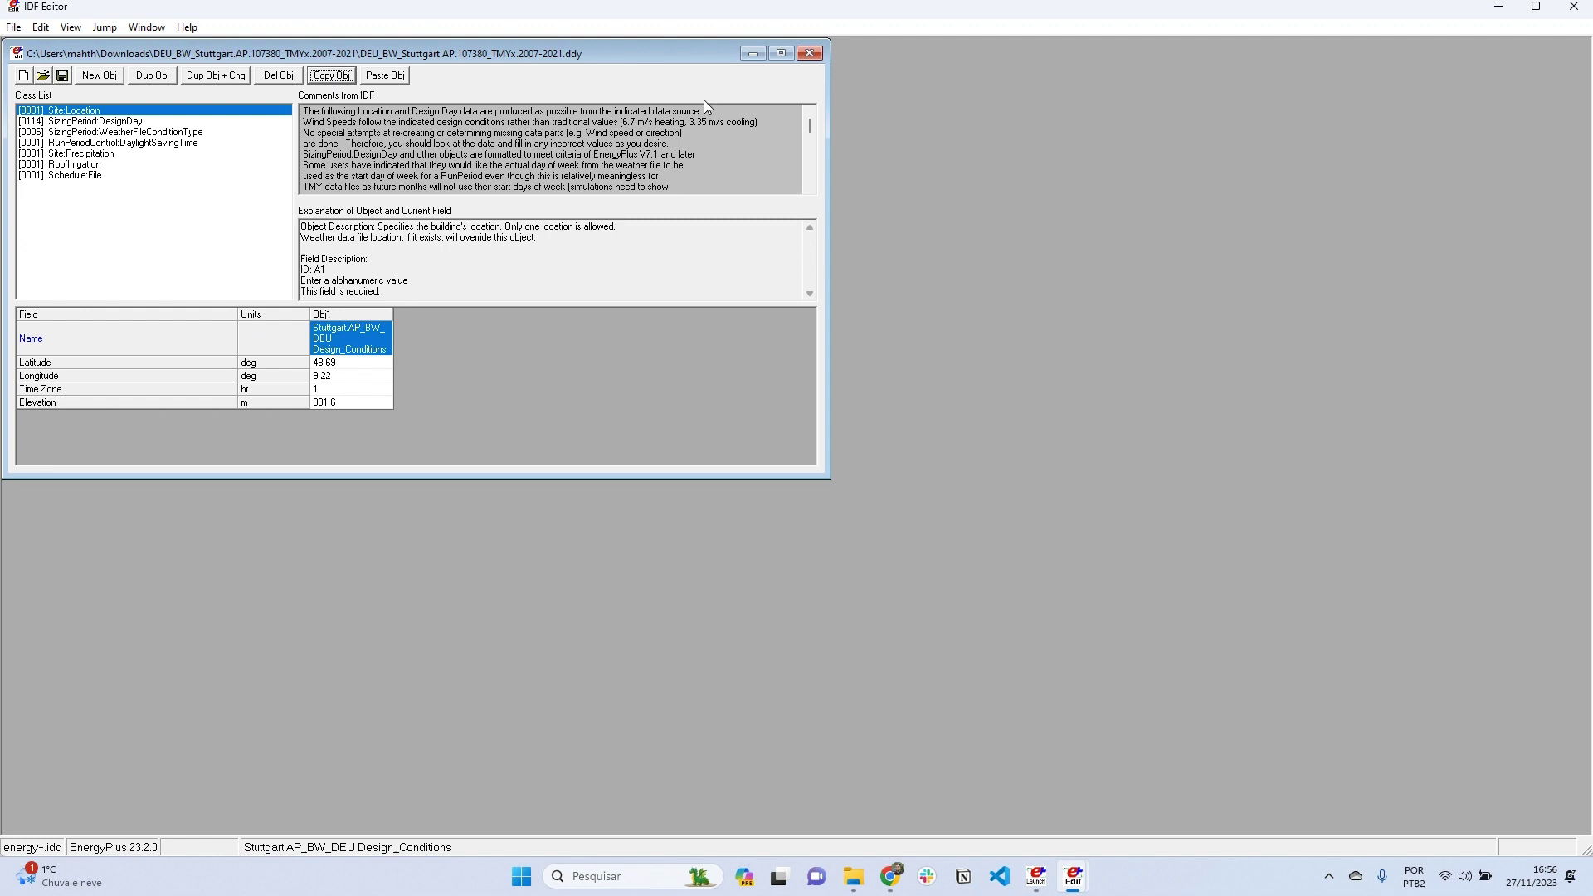
# Paste the Stuttgart Site:Location into Minimal.idf and delete the empty and Denver location objects.
pyautogui.moveTo(1073, 877)
pyautogui.click(1009, 788)
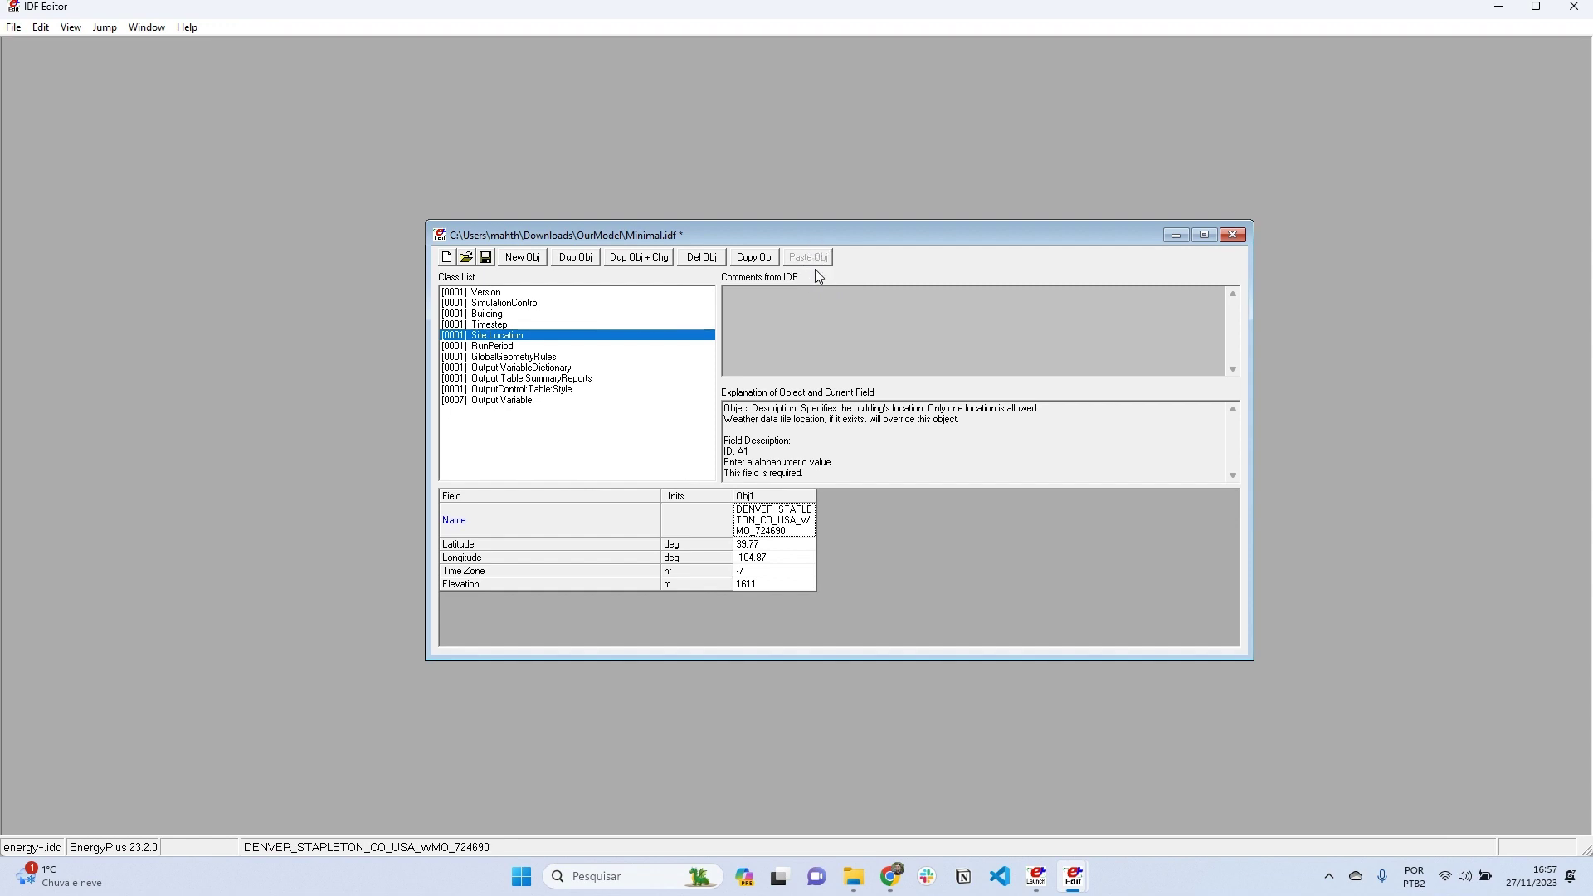
pyautogui.click(522, 258)
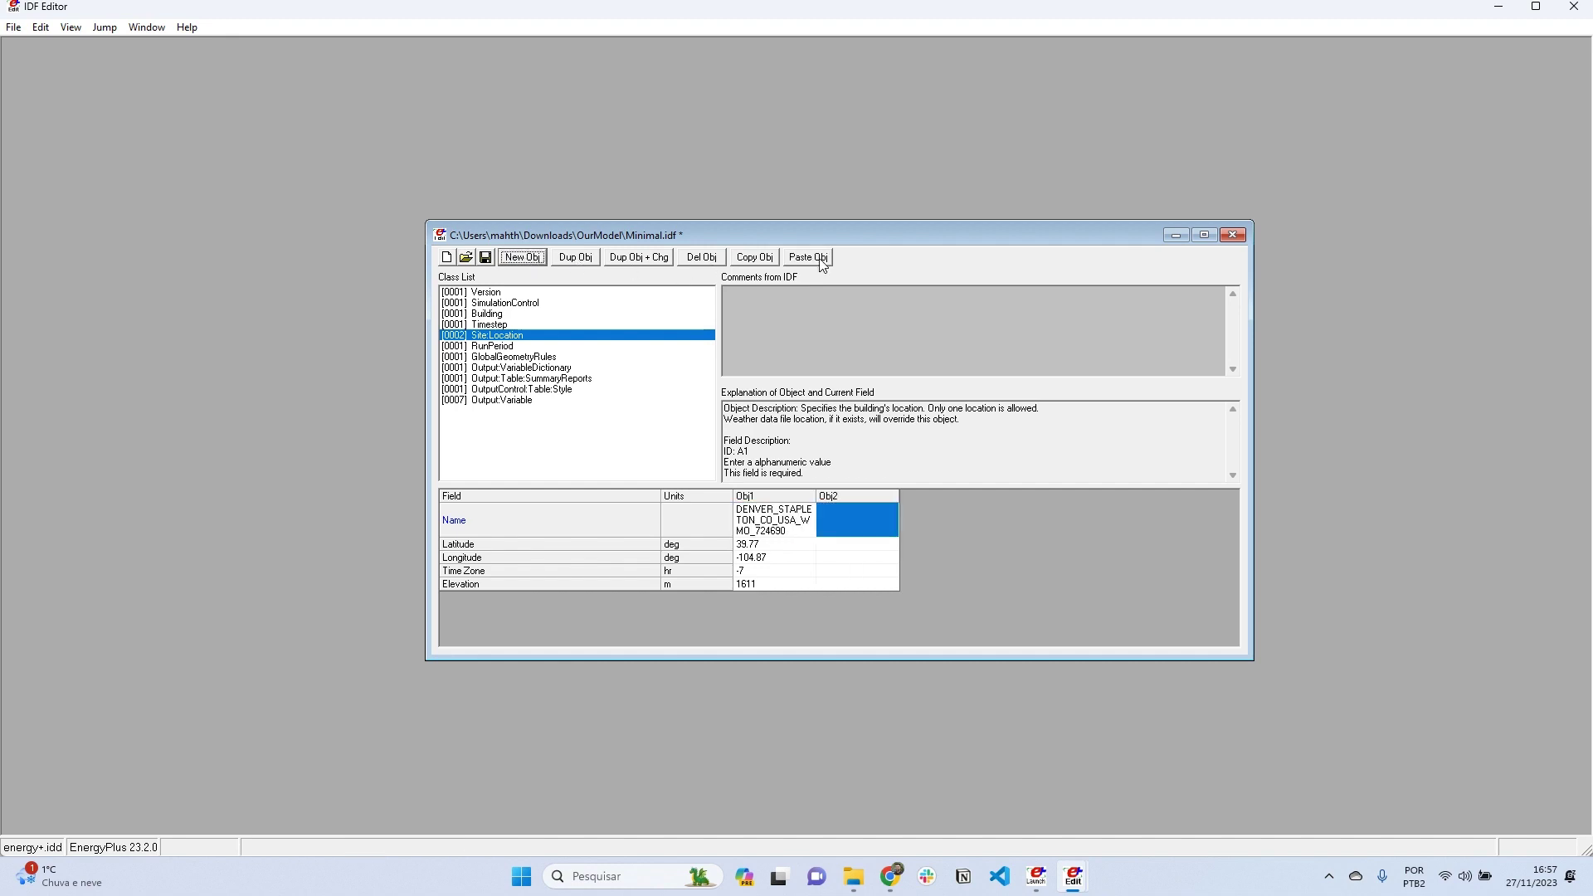
pyautogui.click(820, 259)
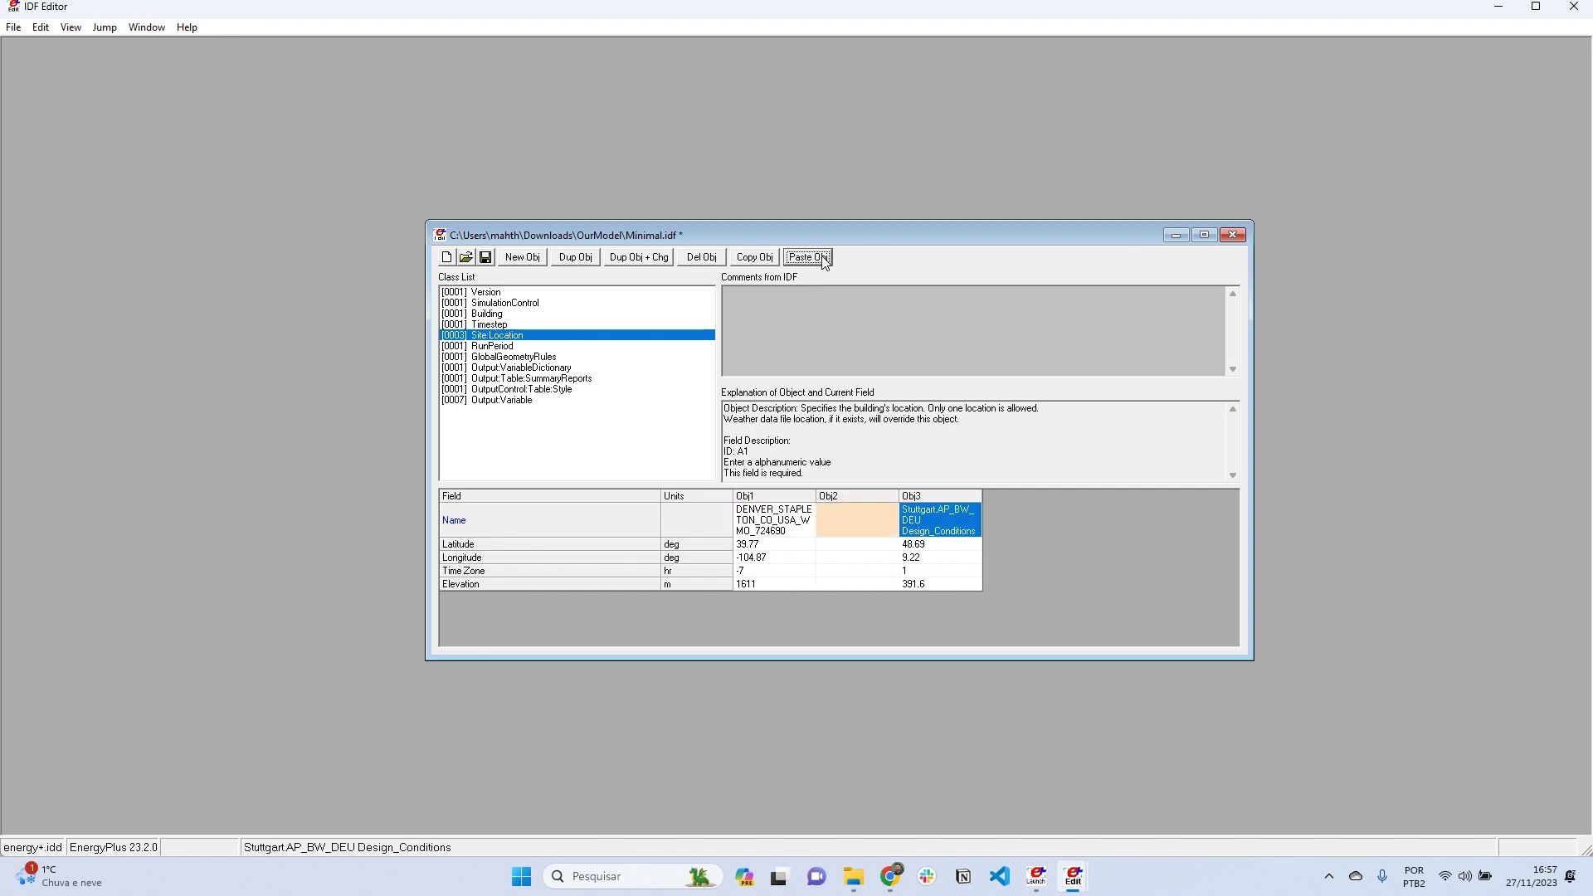
pyautogui.click(859, 496)
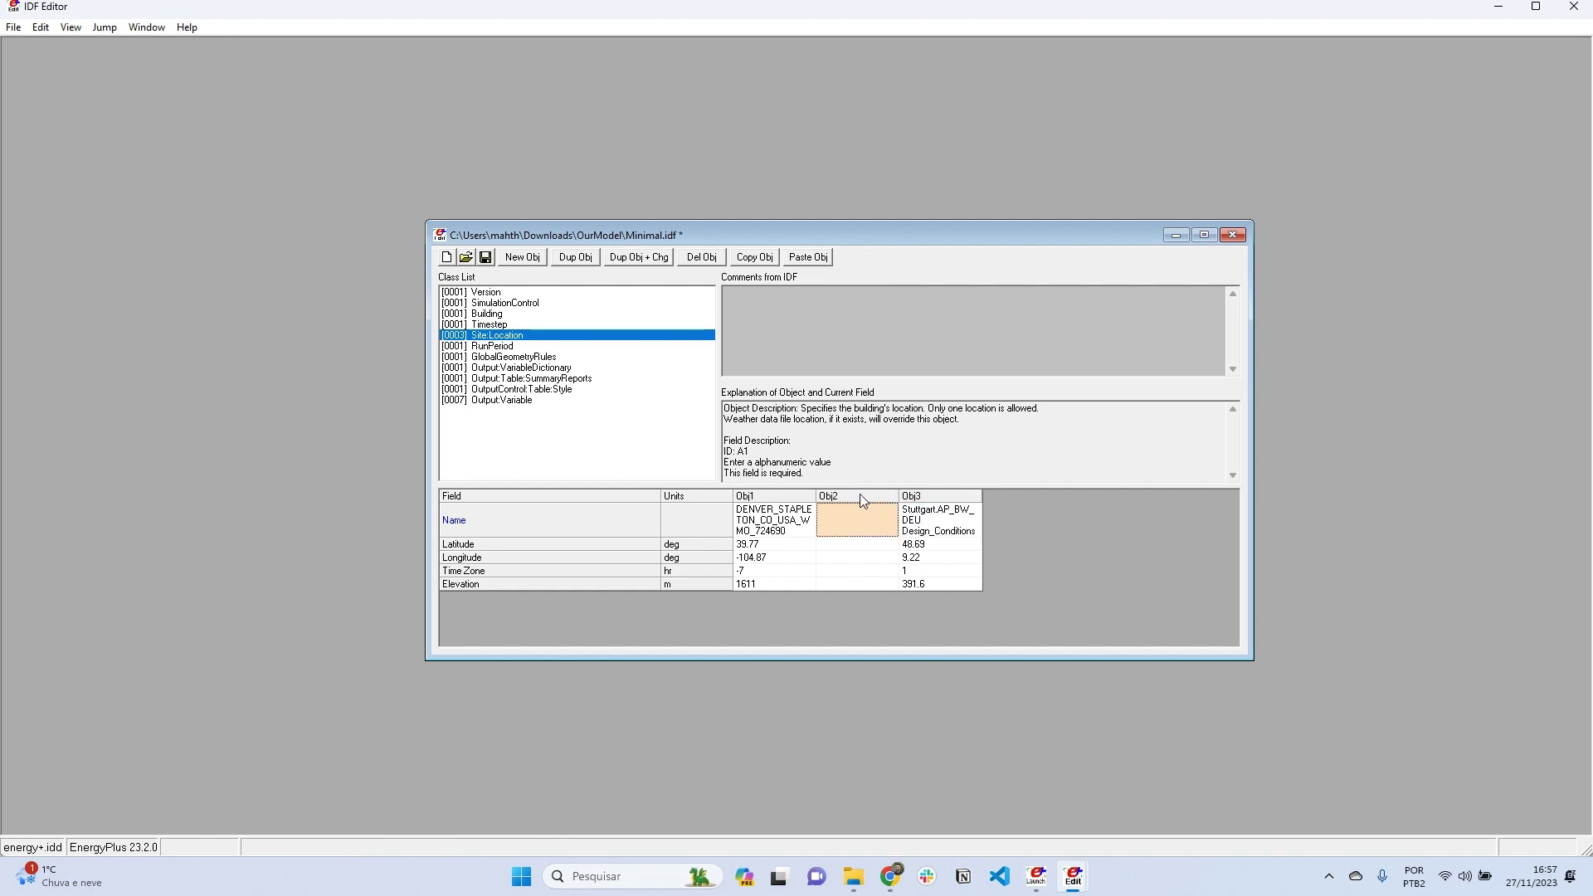
pyautogui.click(702, 258)
pyautogui.click(776, 523)
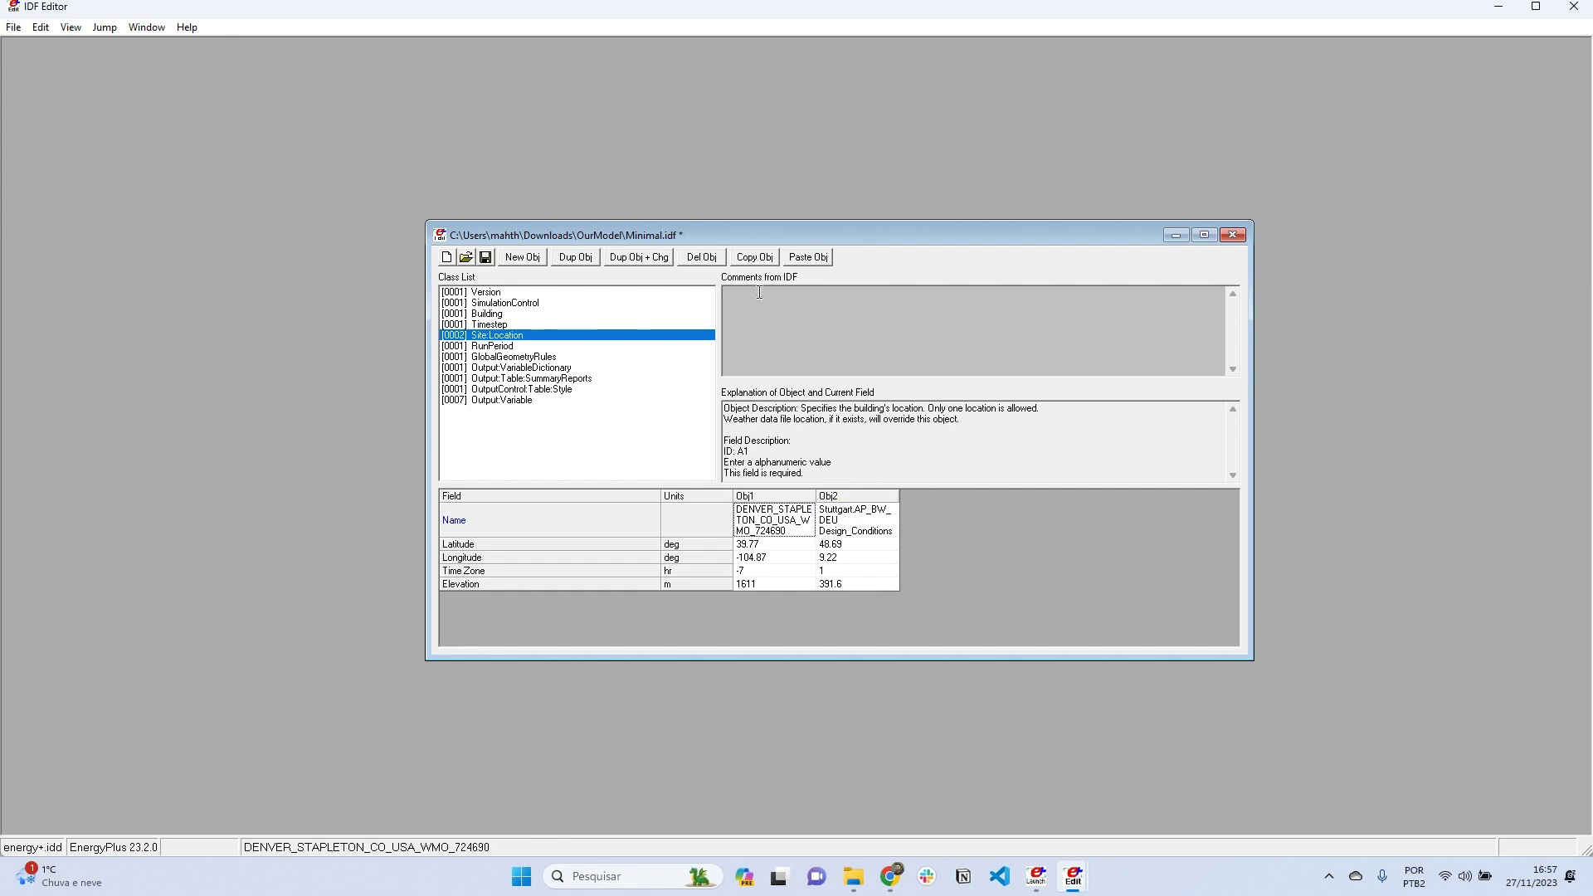
pyautogui.click(706, 258)
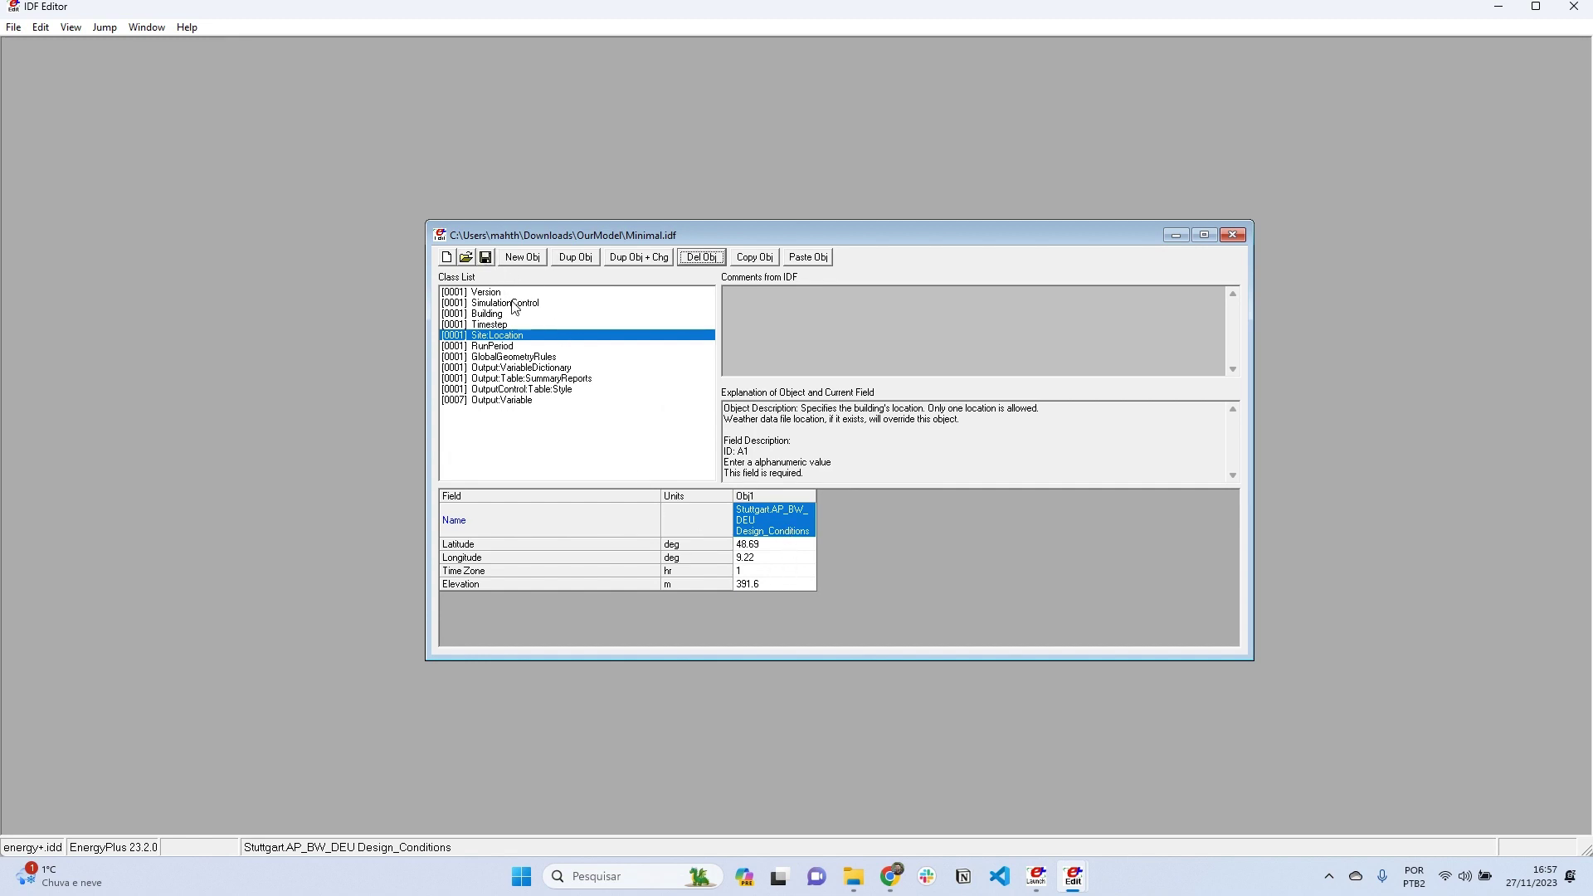
# Enlarge the Minimal.idf window and display the SimulationControl object.
pyautogui.moveTo(806, 237); pyautogui.dragTo(793, 139)
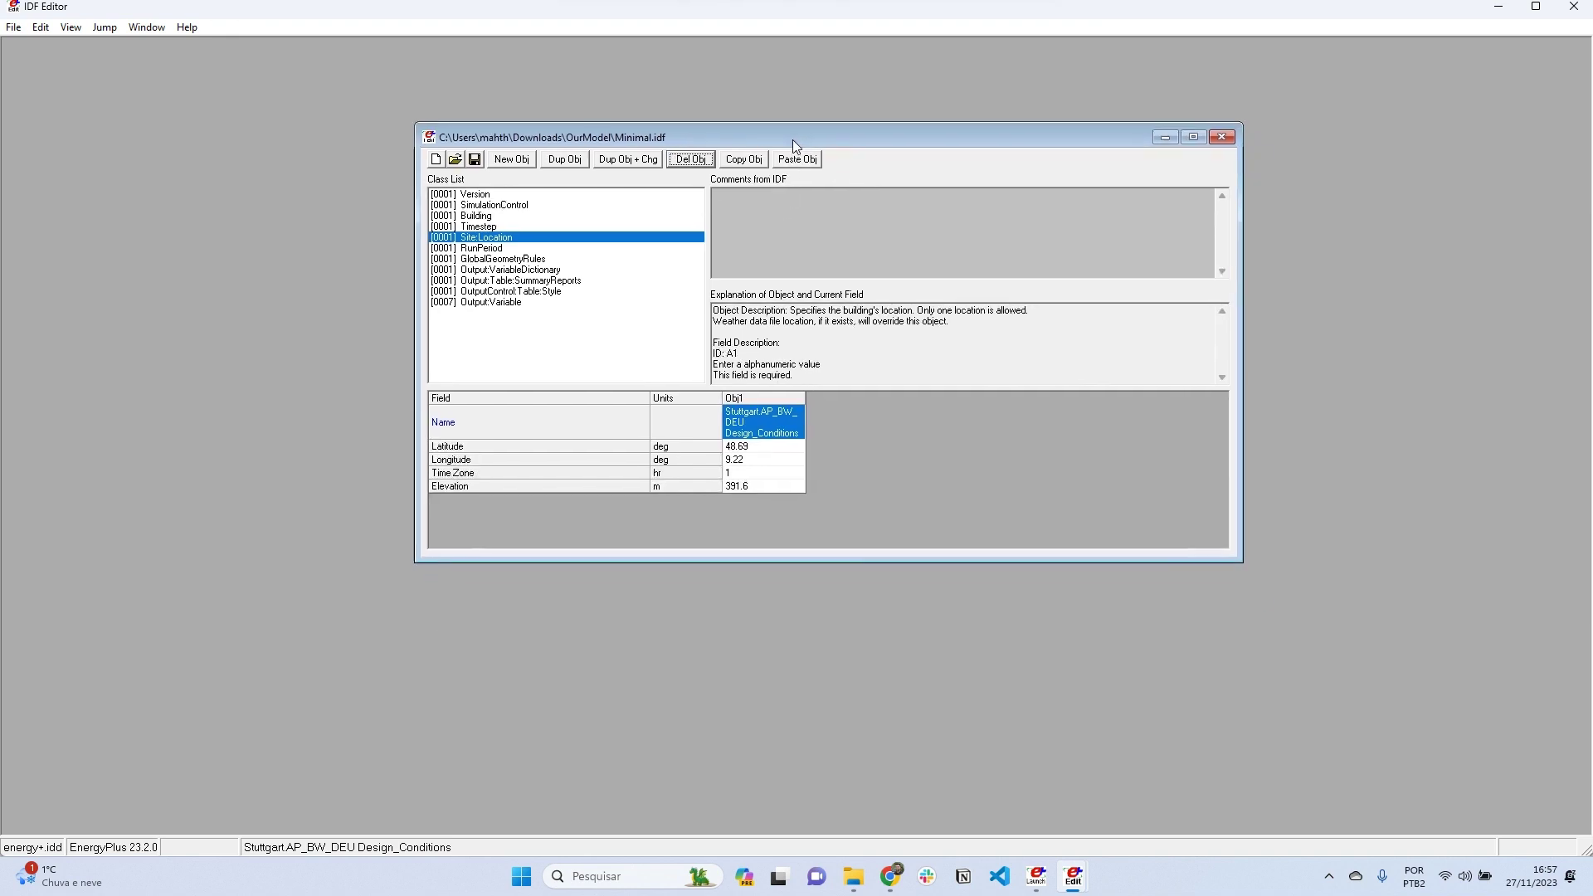
pyautogui.moveTo(1234, 558); pyautogui.dragTo(1301, 730)
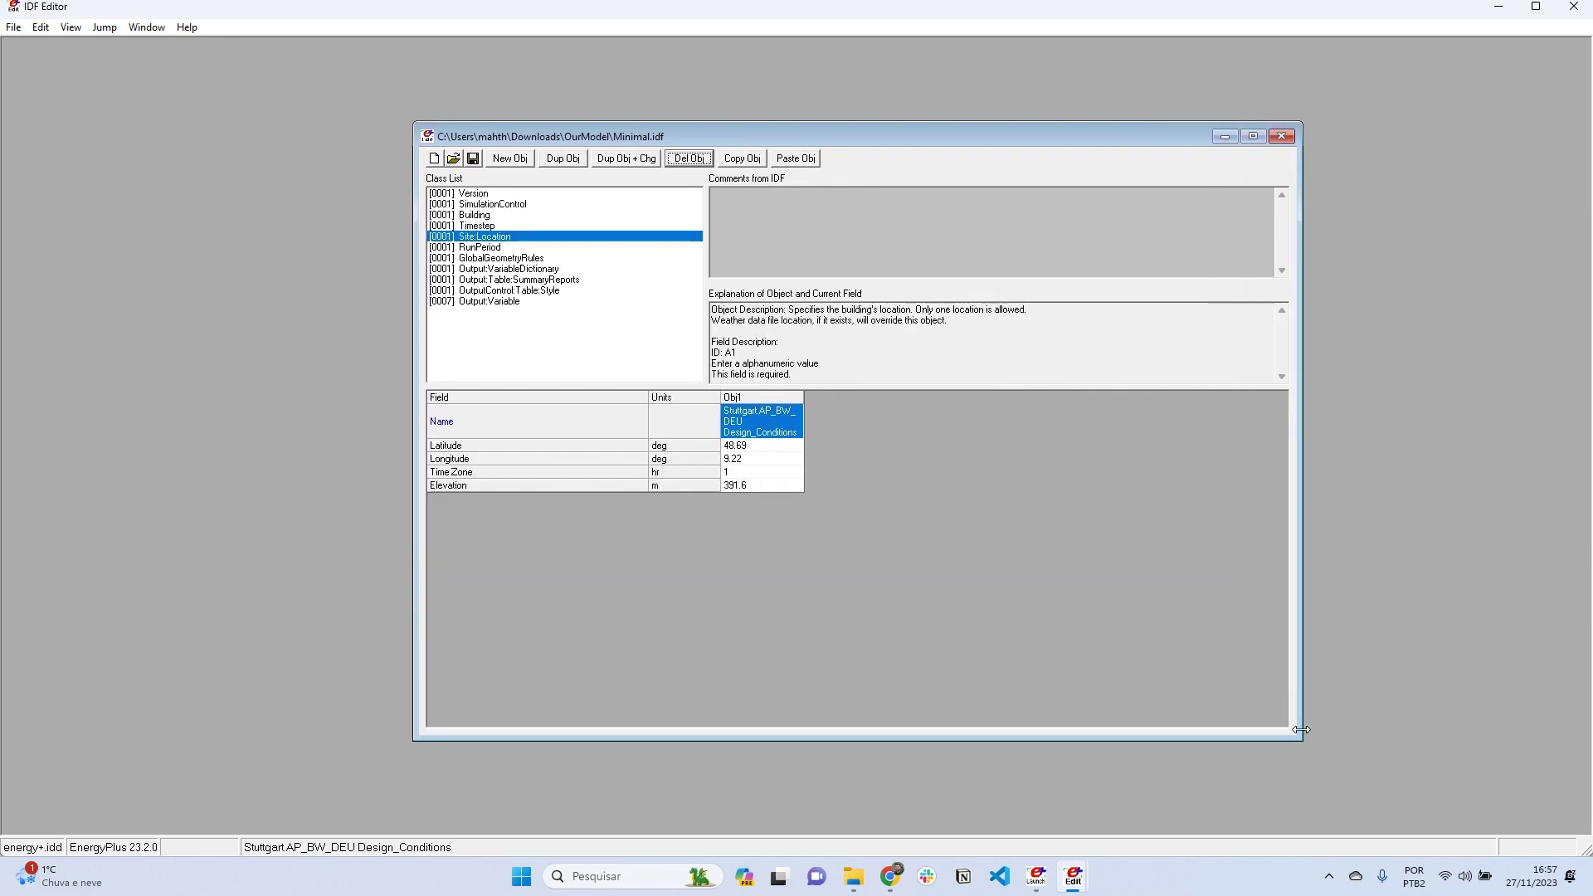
pyautogui.click(505, 204)
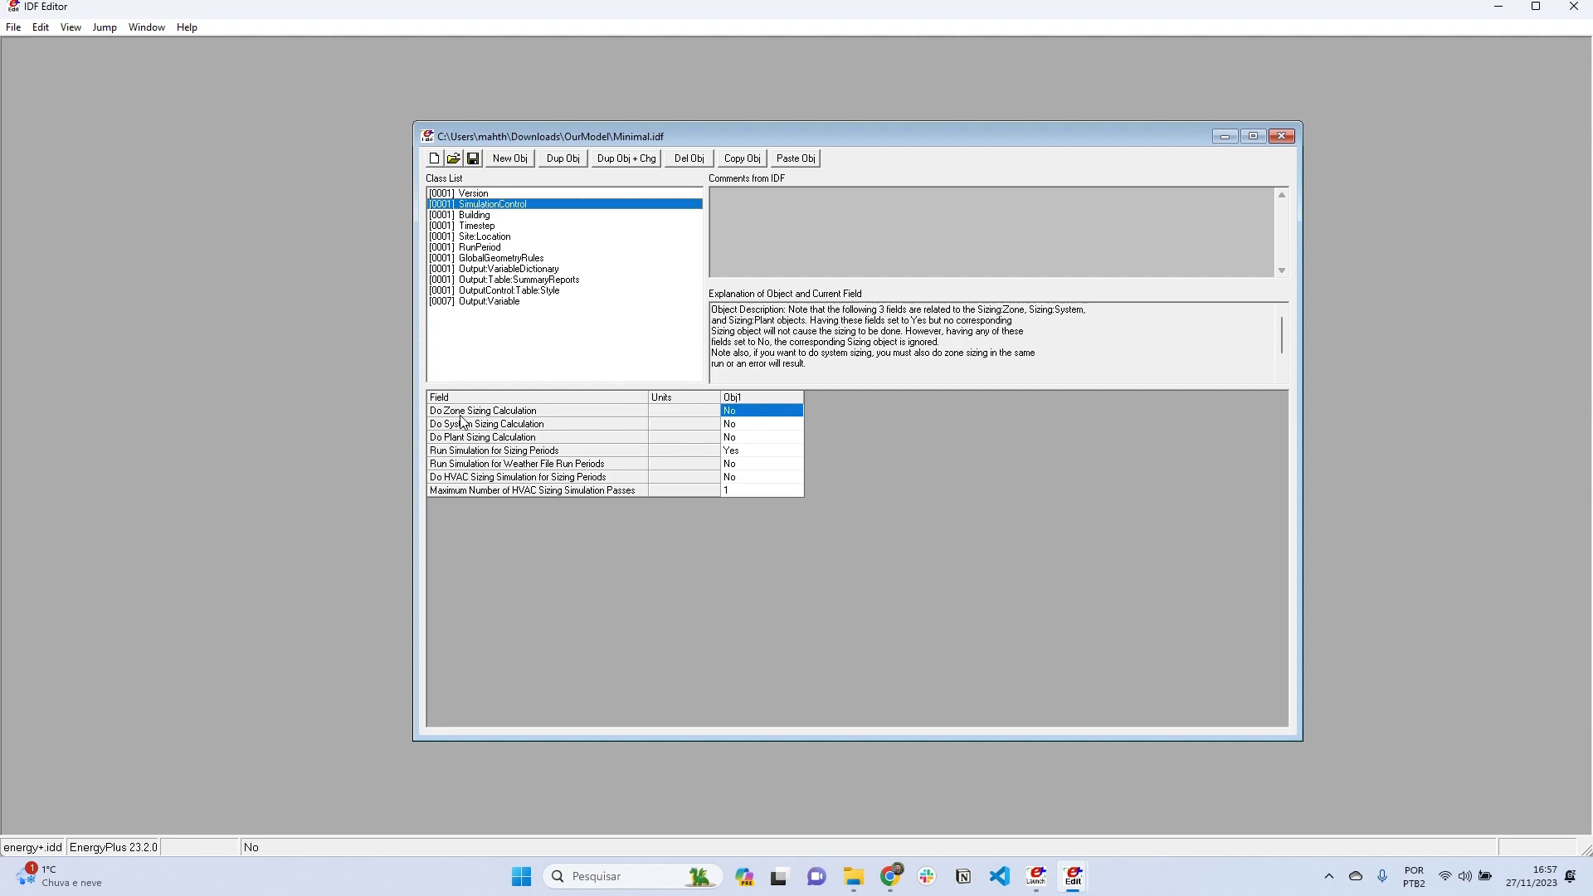
# Set Run Simulation for Sizing Periods to No and Weather File Run Periods to Yes, then save.
pyautogui.click(775, 420)
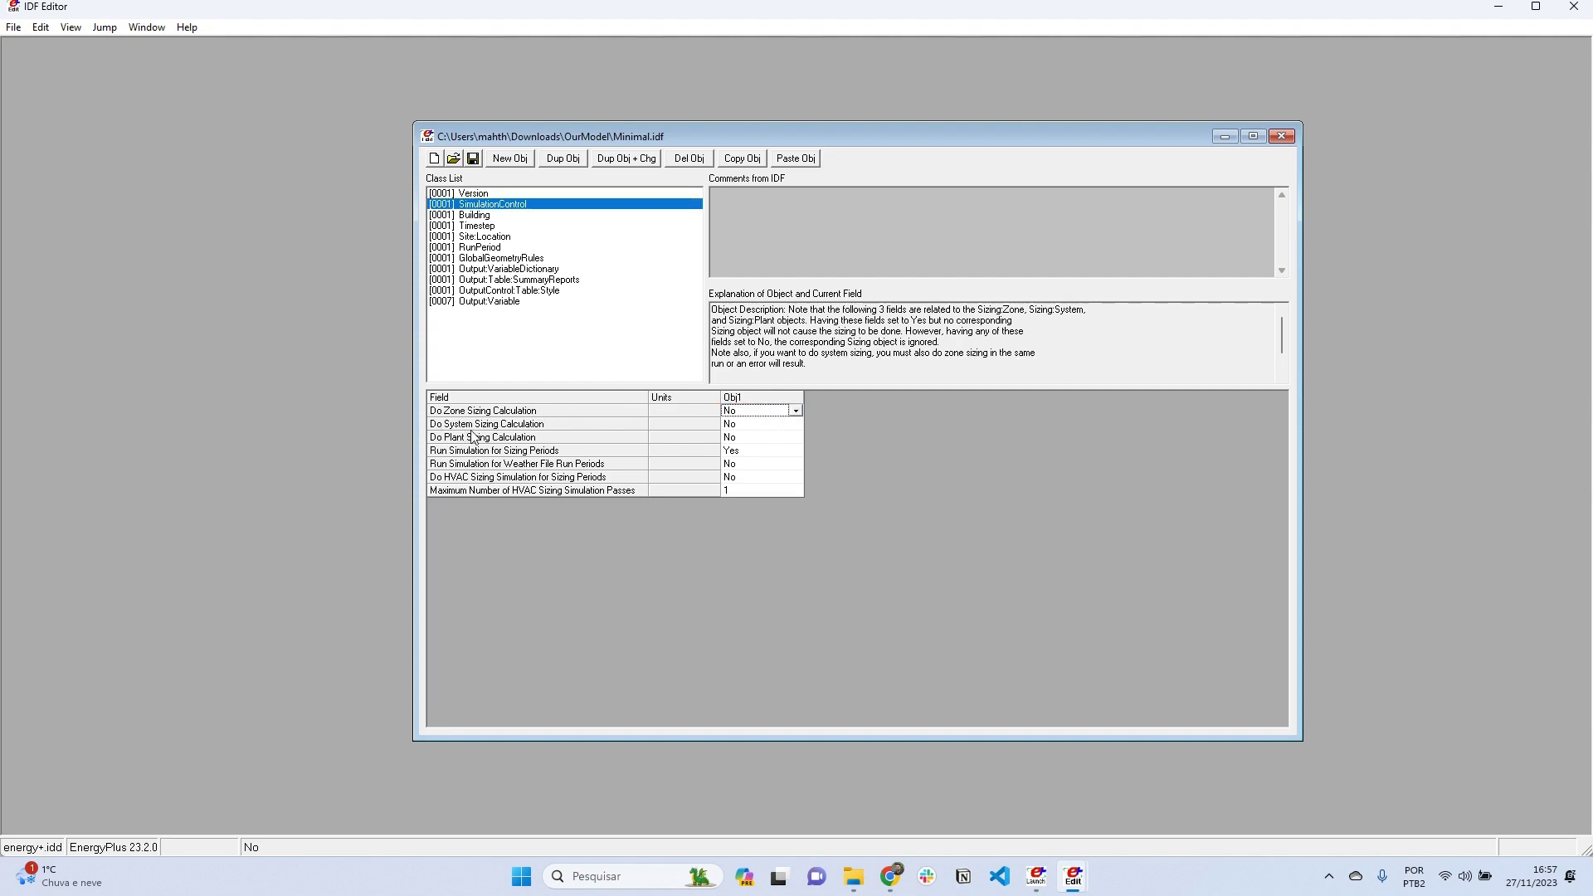
pyautogui.click(752, 425)
pyautogui.click(749, 438)
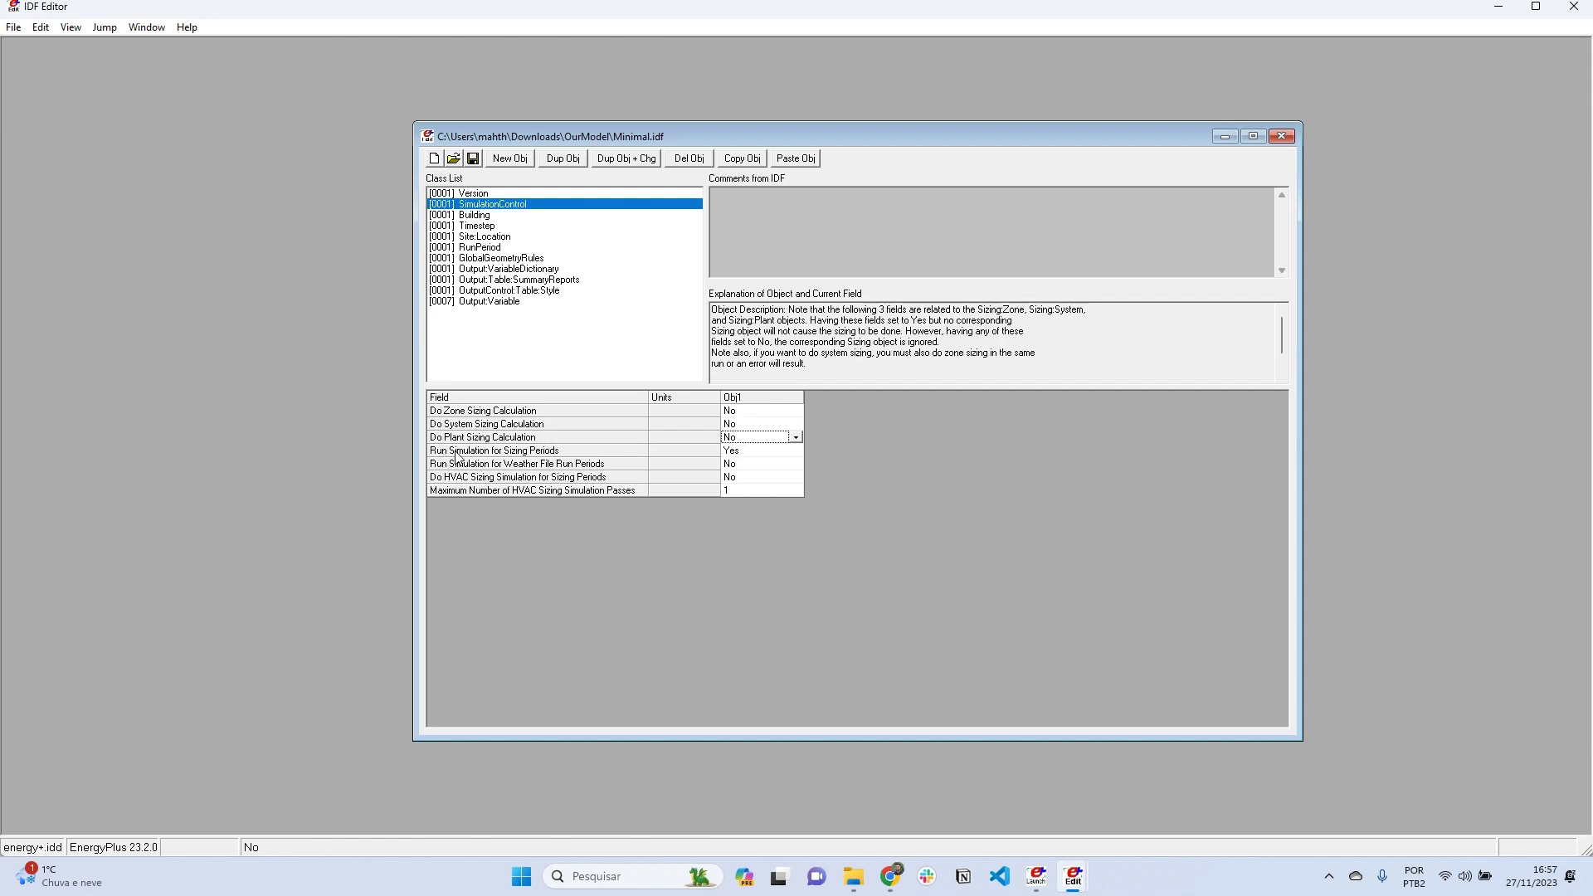
pyautogui.click(739, 450)
pyautogui.click(795, 450)
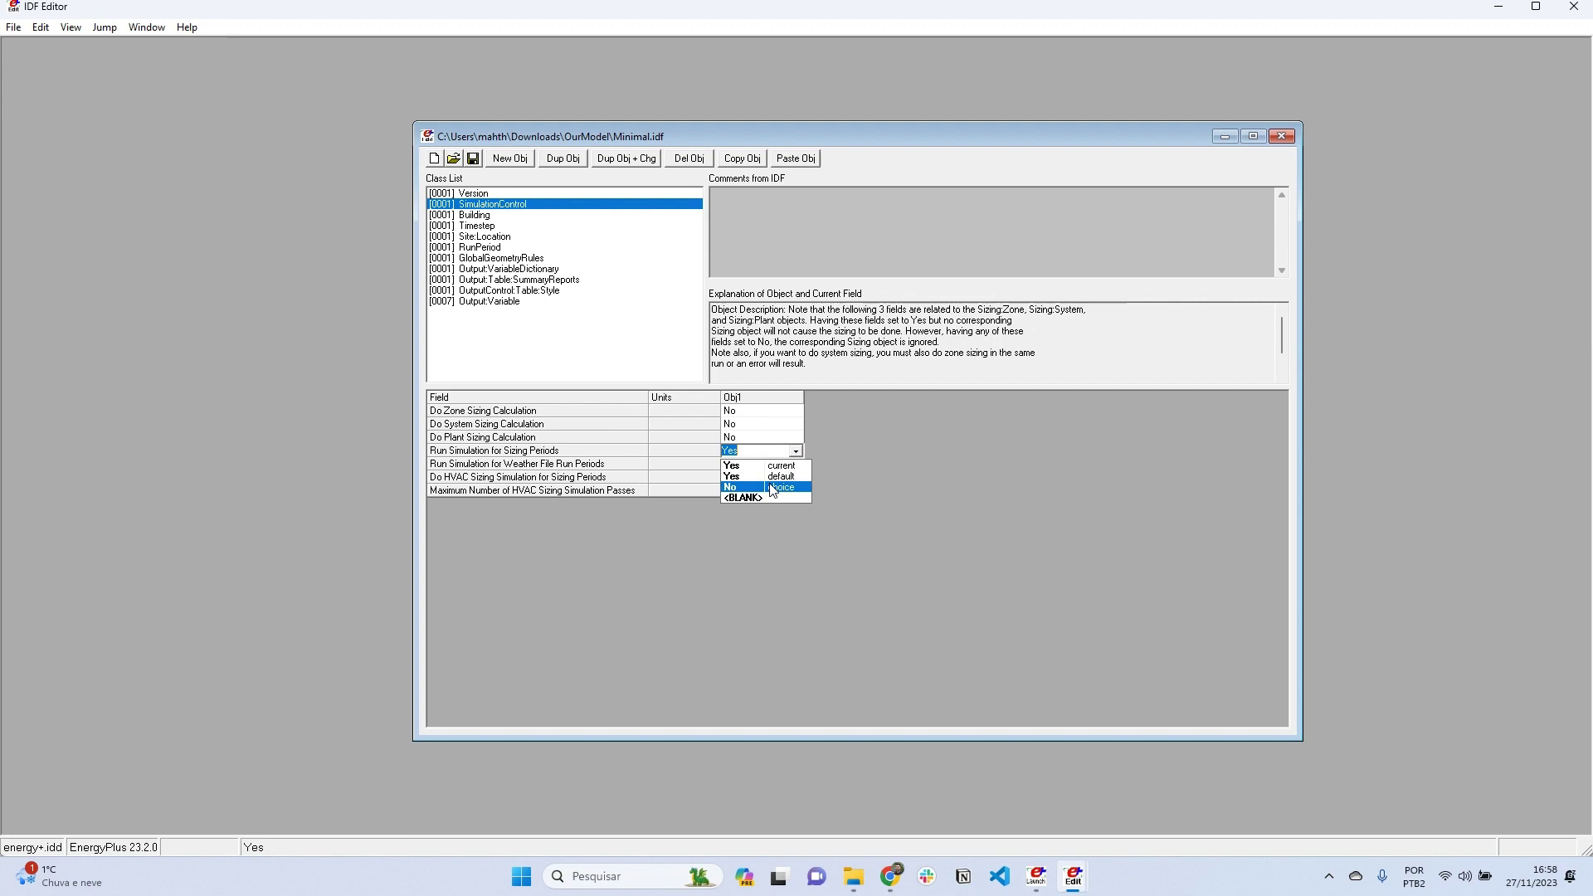
pyautogui.click(759, 463)
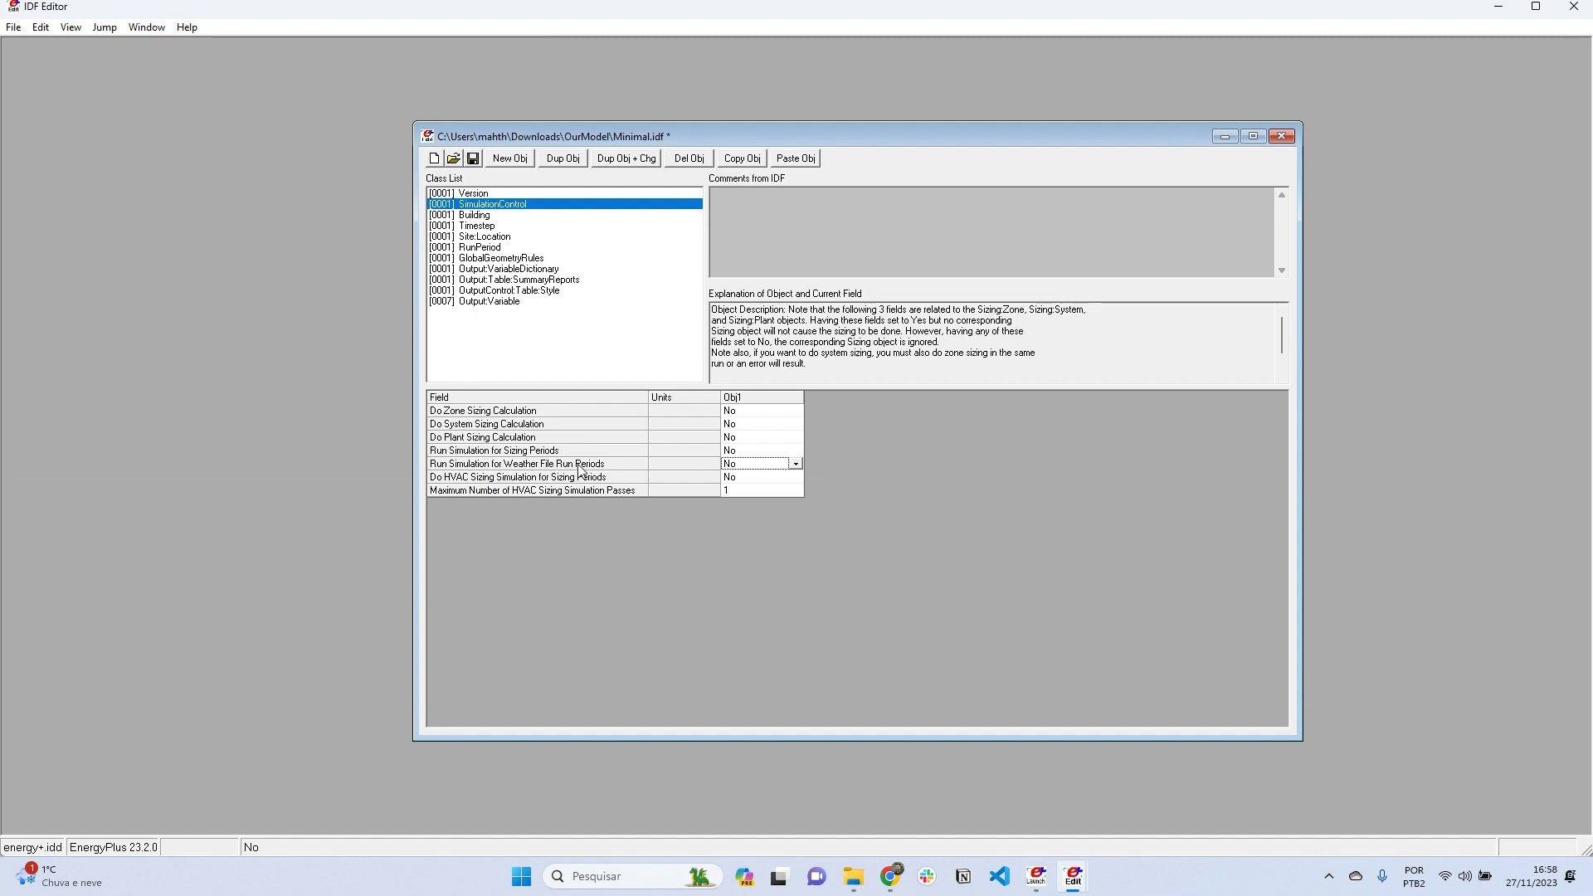
pyautogui.click(795, 463)
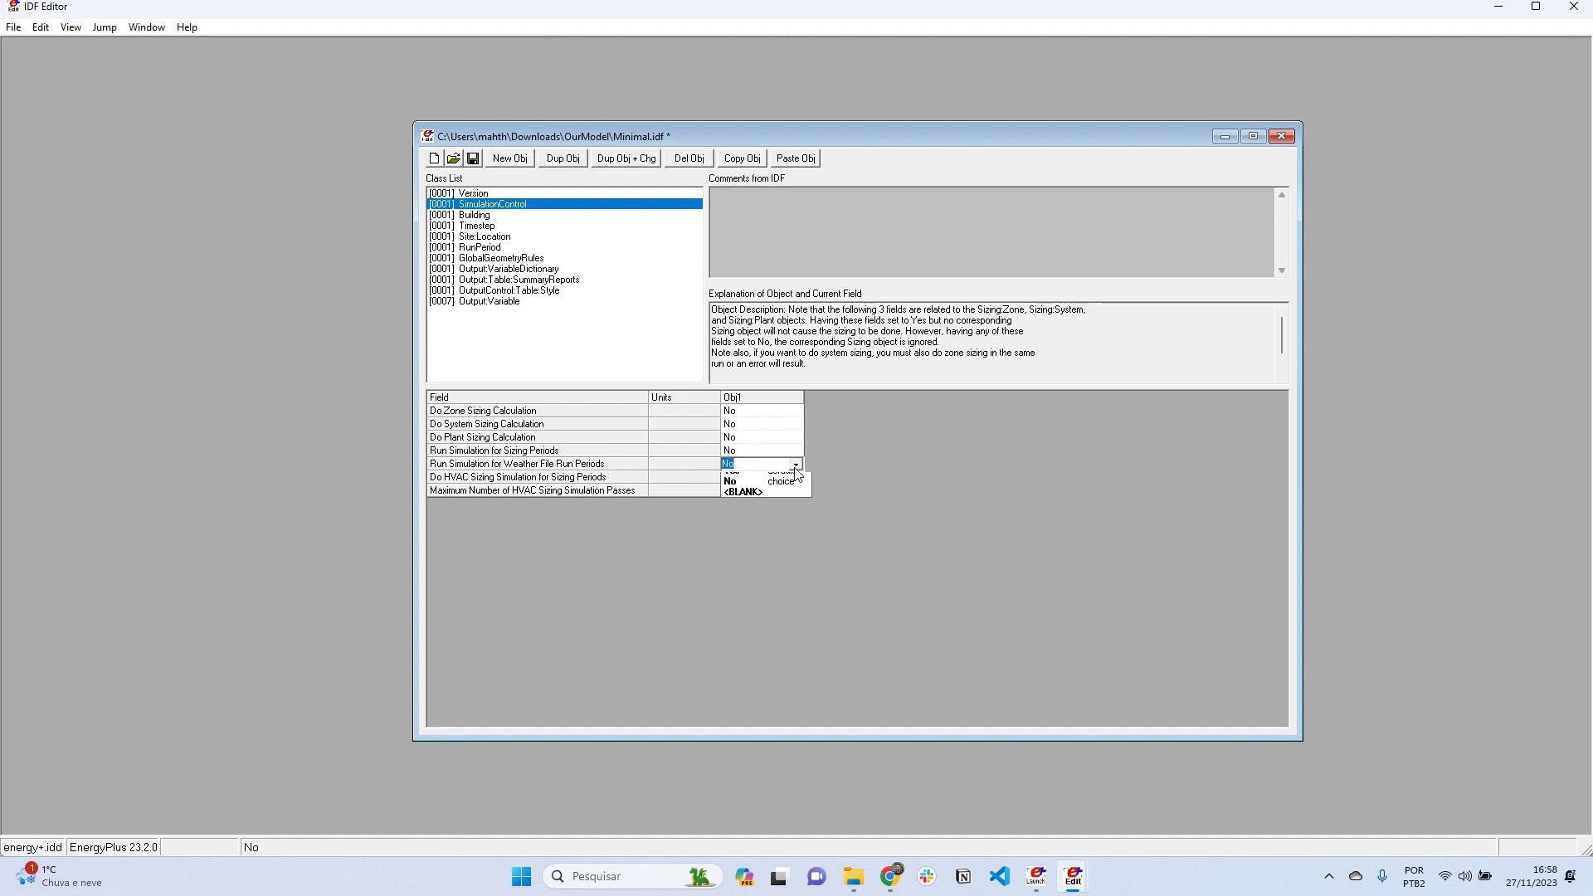
pyautogui.click(761, 490)
pyautogui.click(766, 480)
pyautogui.click(473, 158)
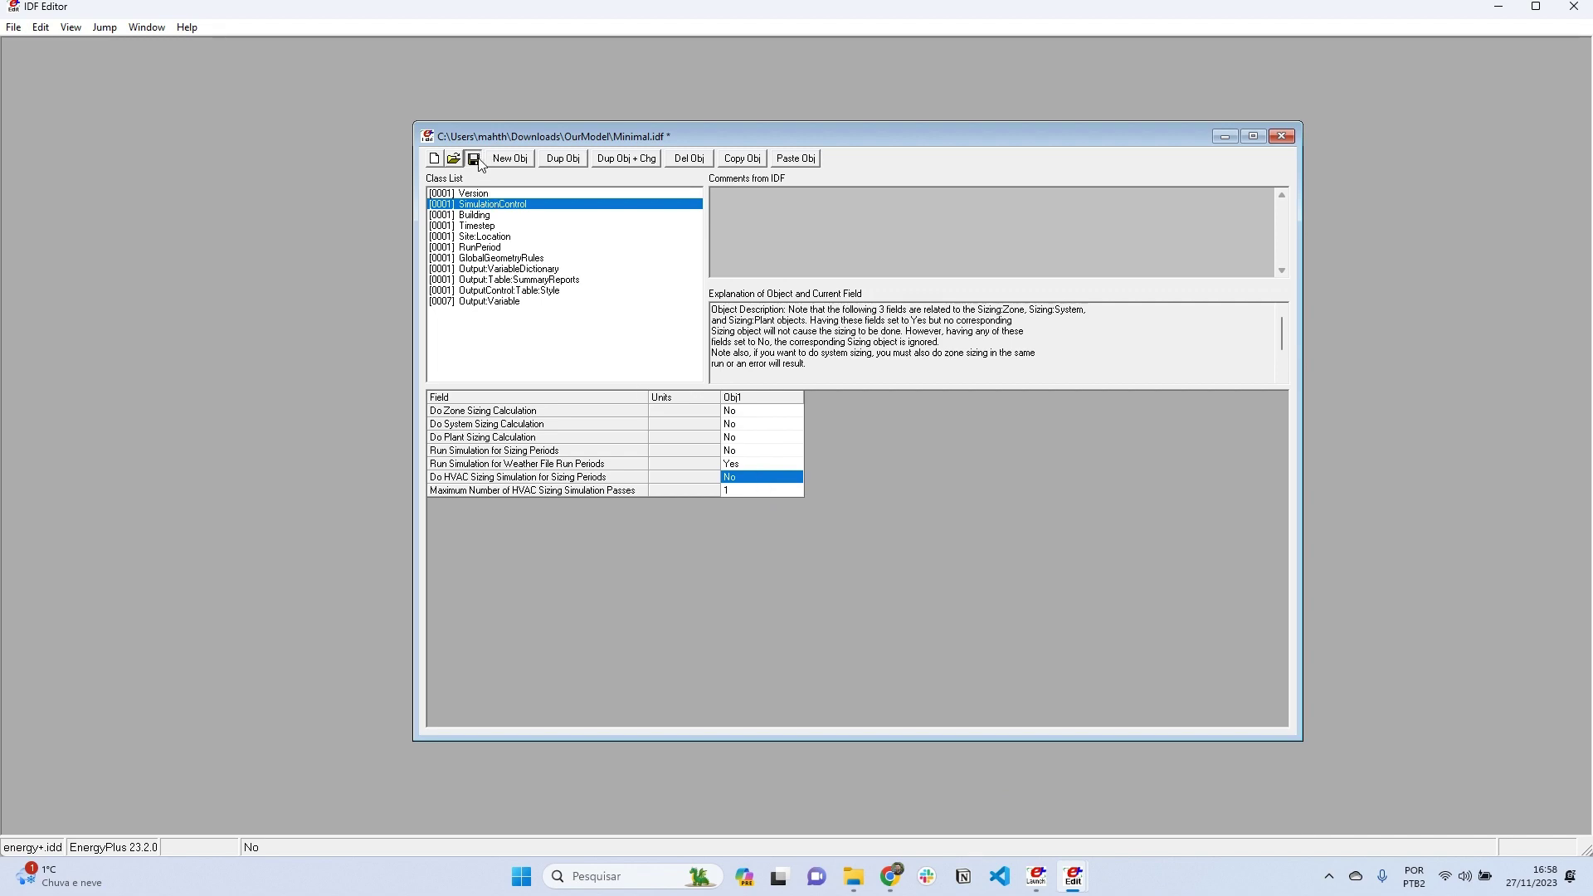
# Close the Minimal.idf window and exit IDF Editor.
pyautogui.click(1575, 6)
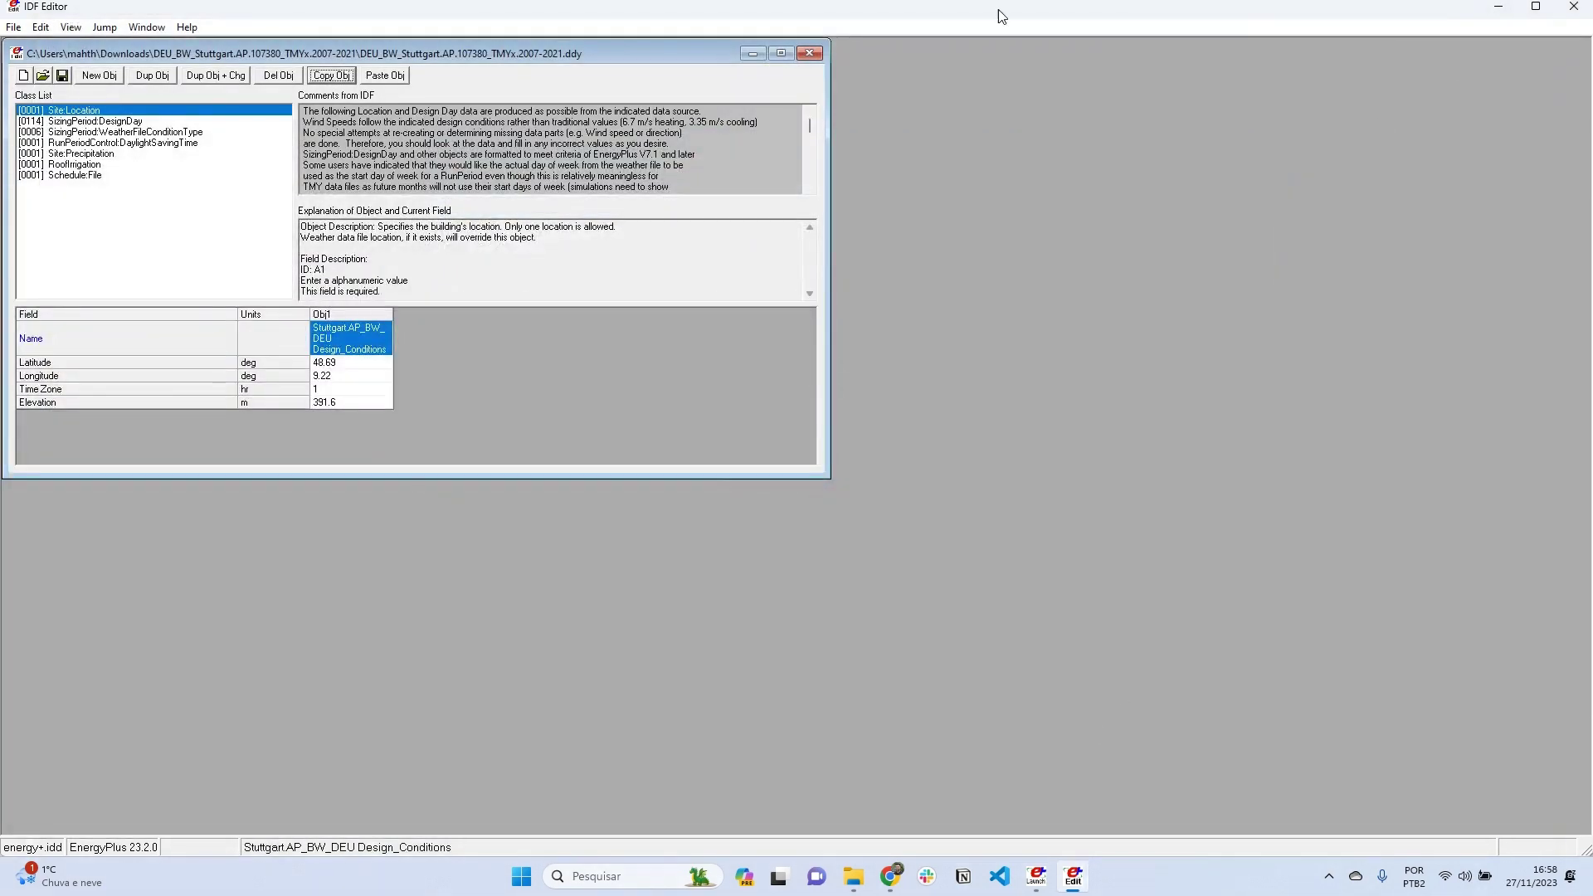
pyautogui.moveTo(544, 53); pyautogui.dragTo(926, 246)
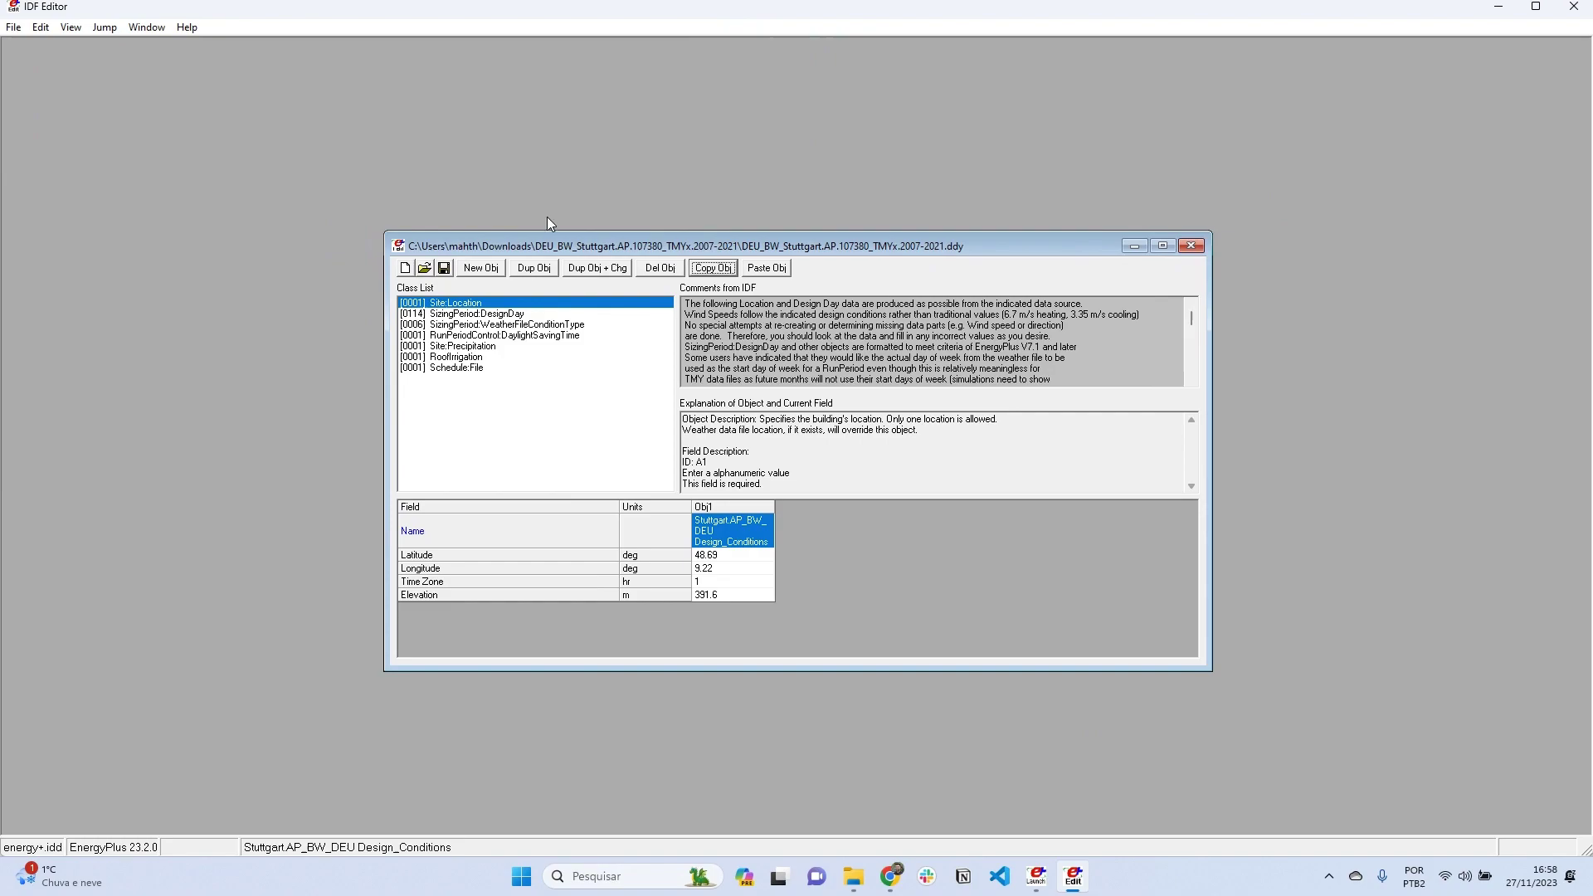
pyautogui.click(1566, 19)
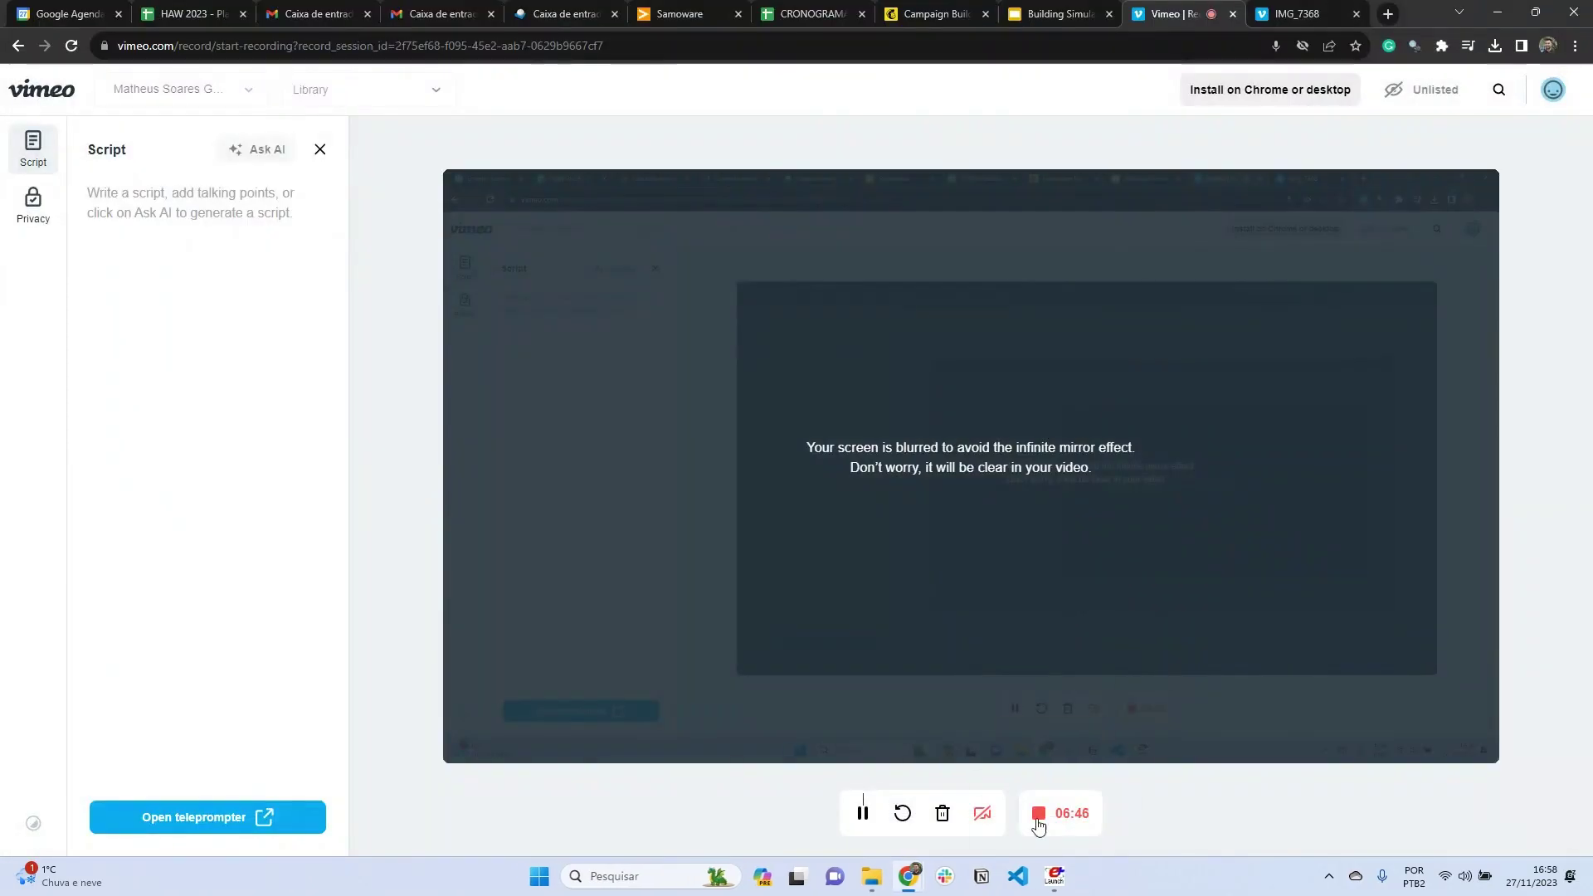
# Show the OurModel folder with the saved Minimal file, then bring EP-Launch to the front.
pyautogui.click(1067, 877)
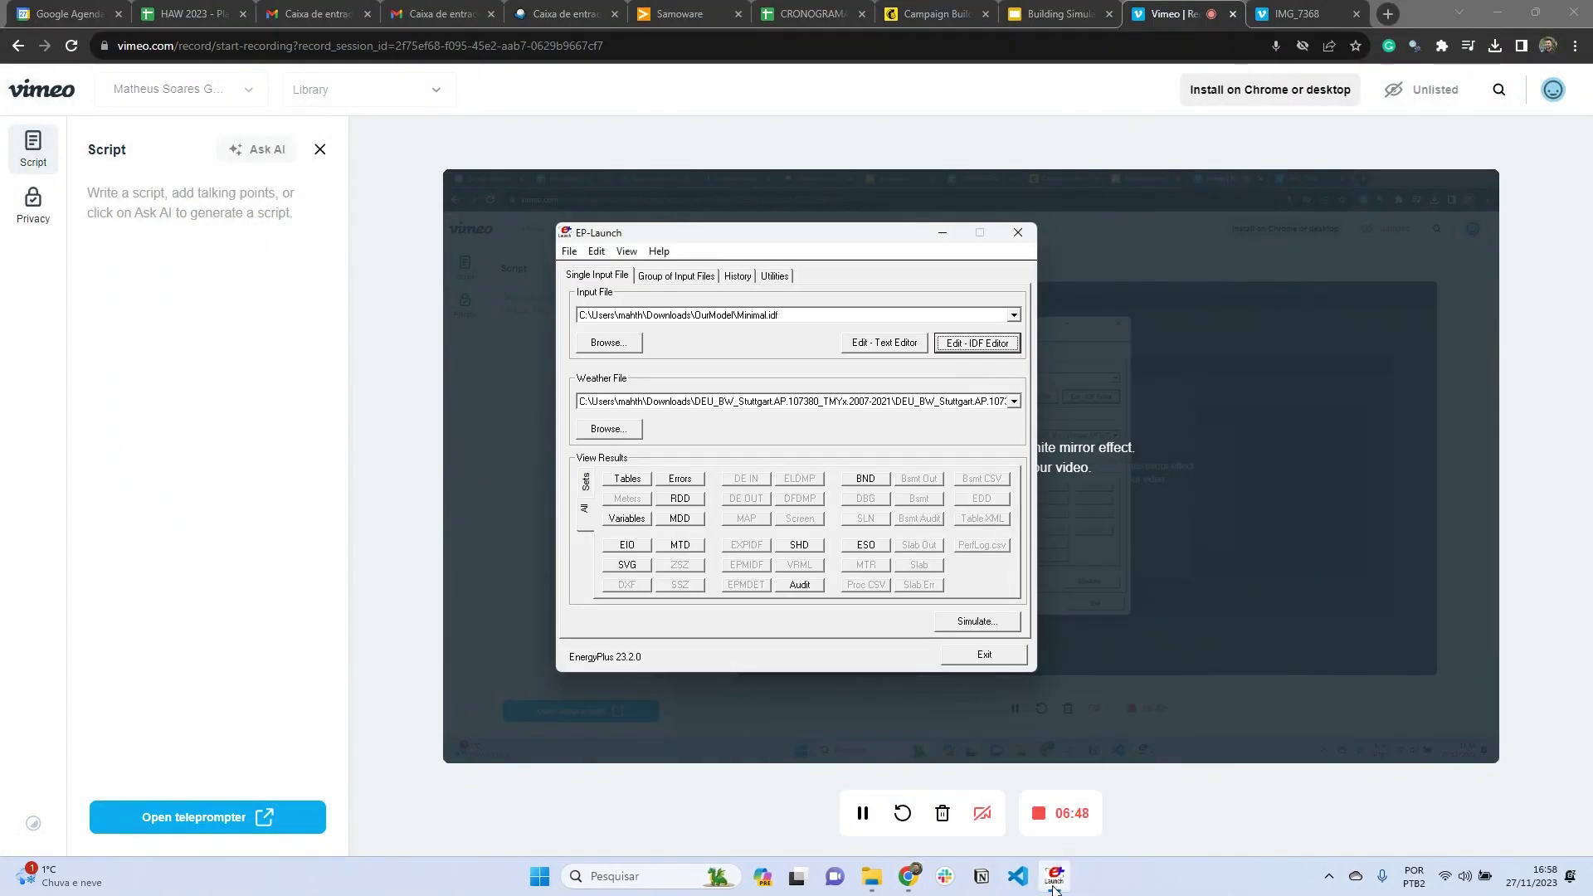
pyautogui.moveTo(871, 876)
pyautogui.moveTo(949, 805)
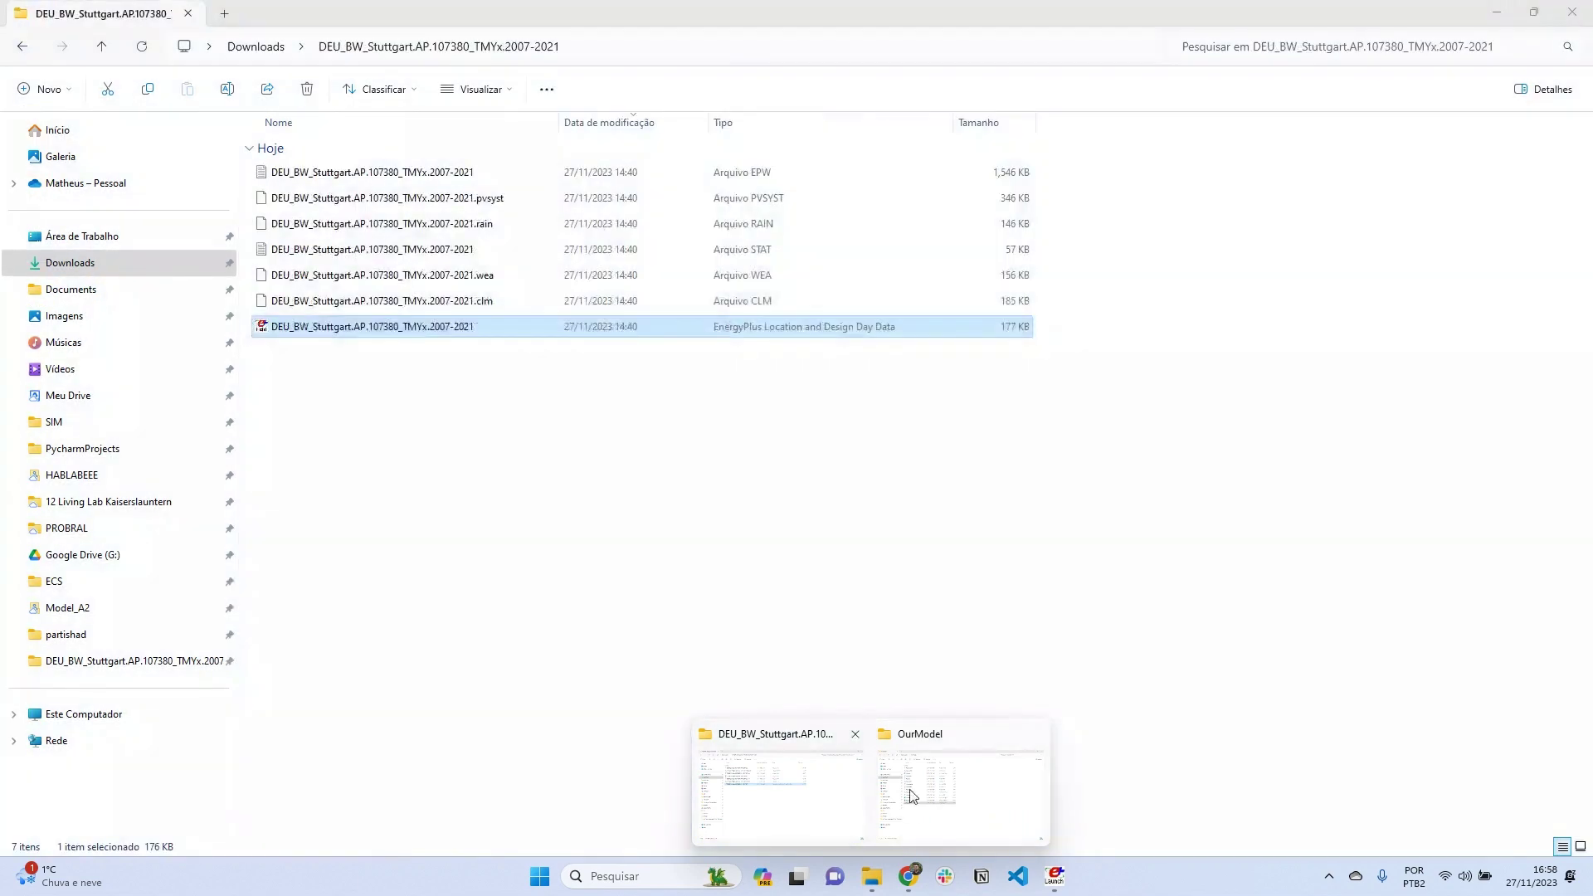
pyautogui.click(948, 805)
pyautogui.click(366, 521)
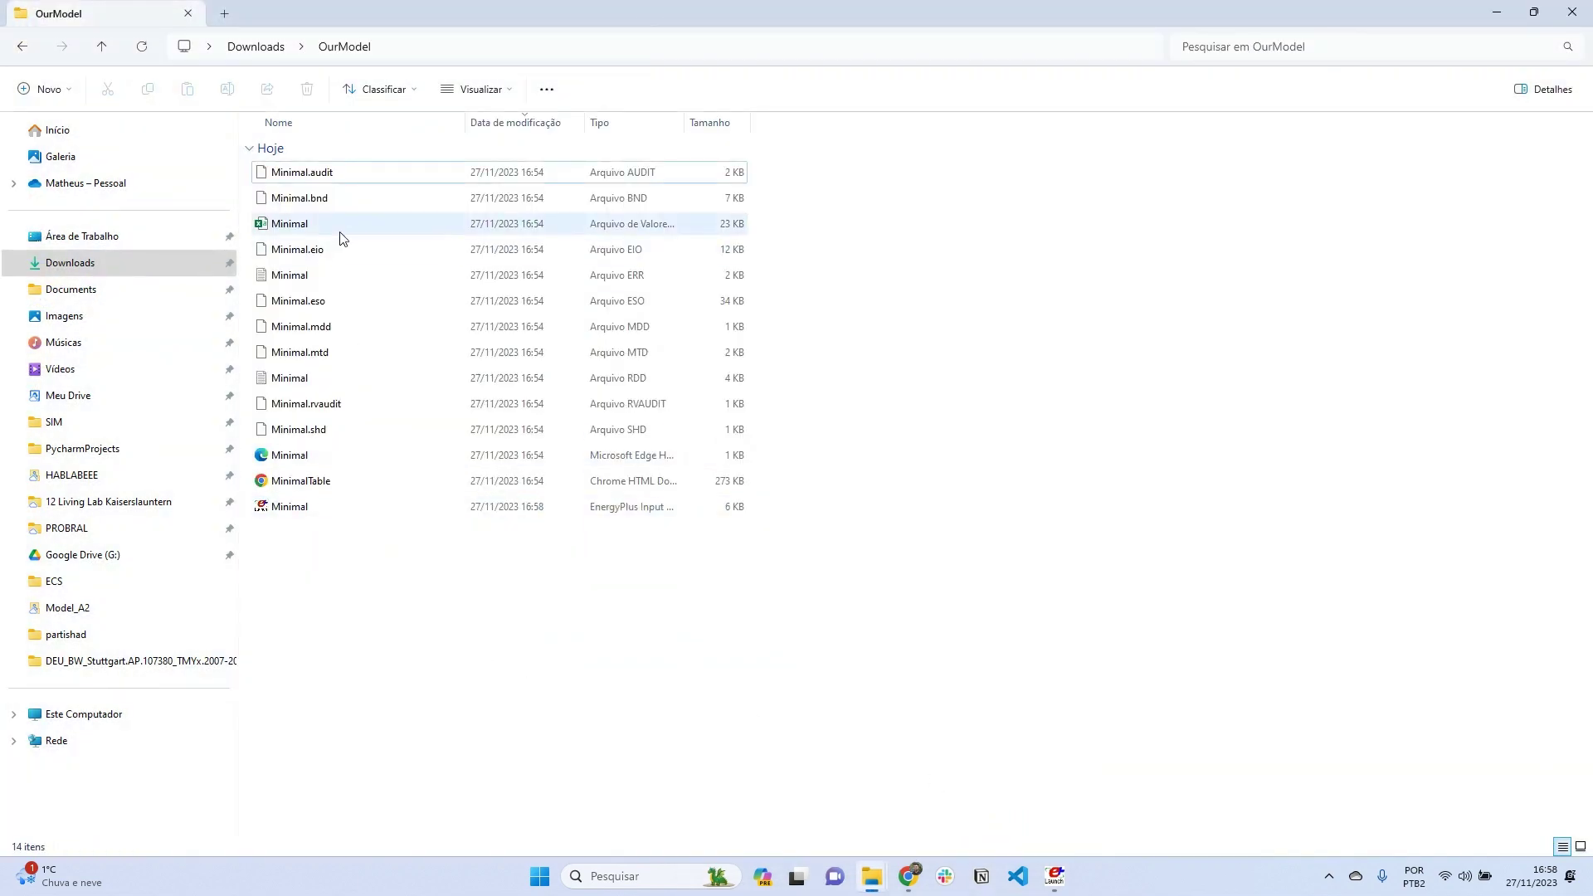
pyautogui.click(1055, 876)
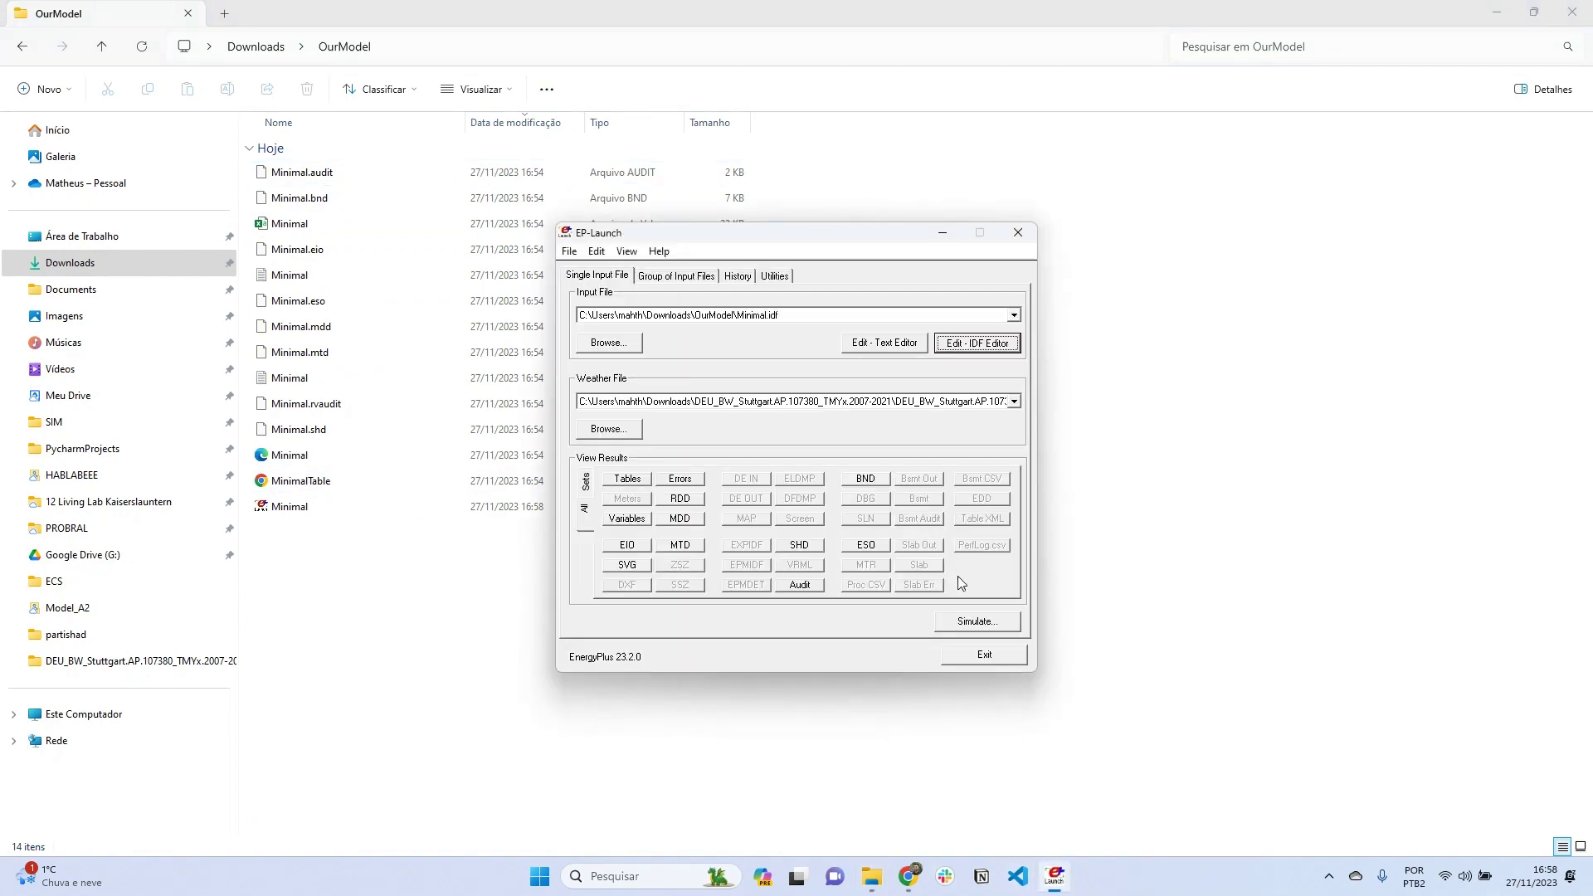
# Run Minimal.idf with the Stuttgart weather file and confirm 0 warnings and 0 severe errors.
pyautogui.click(977, 622)
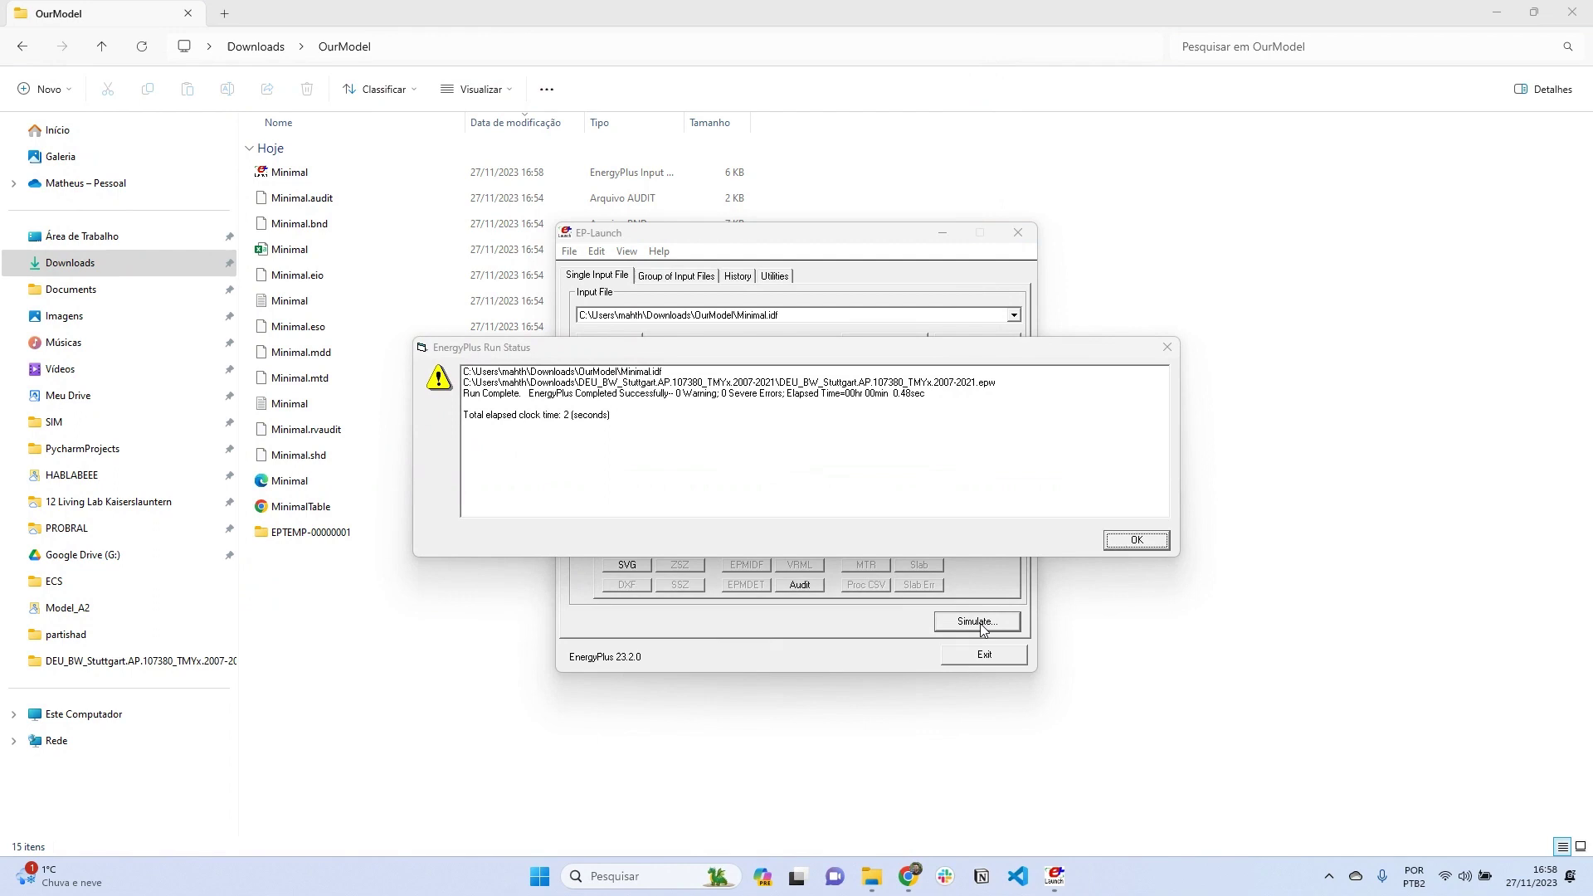
pyautogui.click(517, 395)
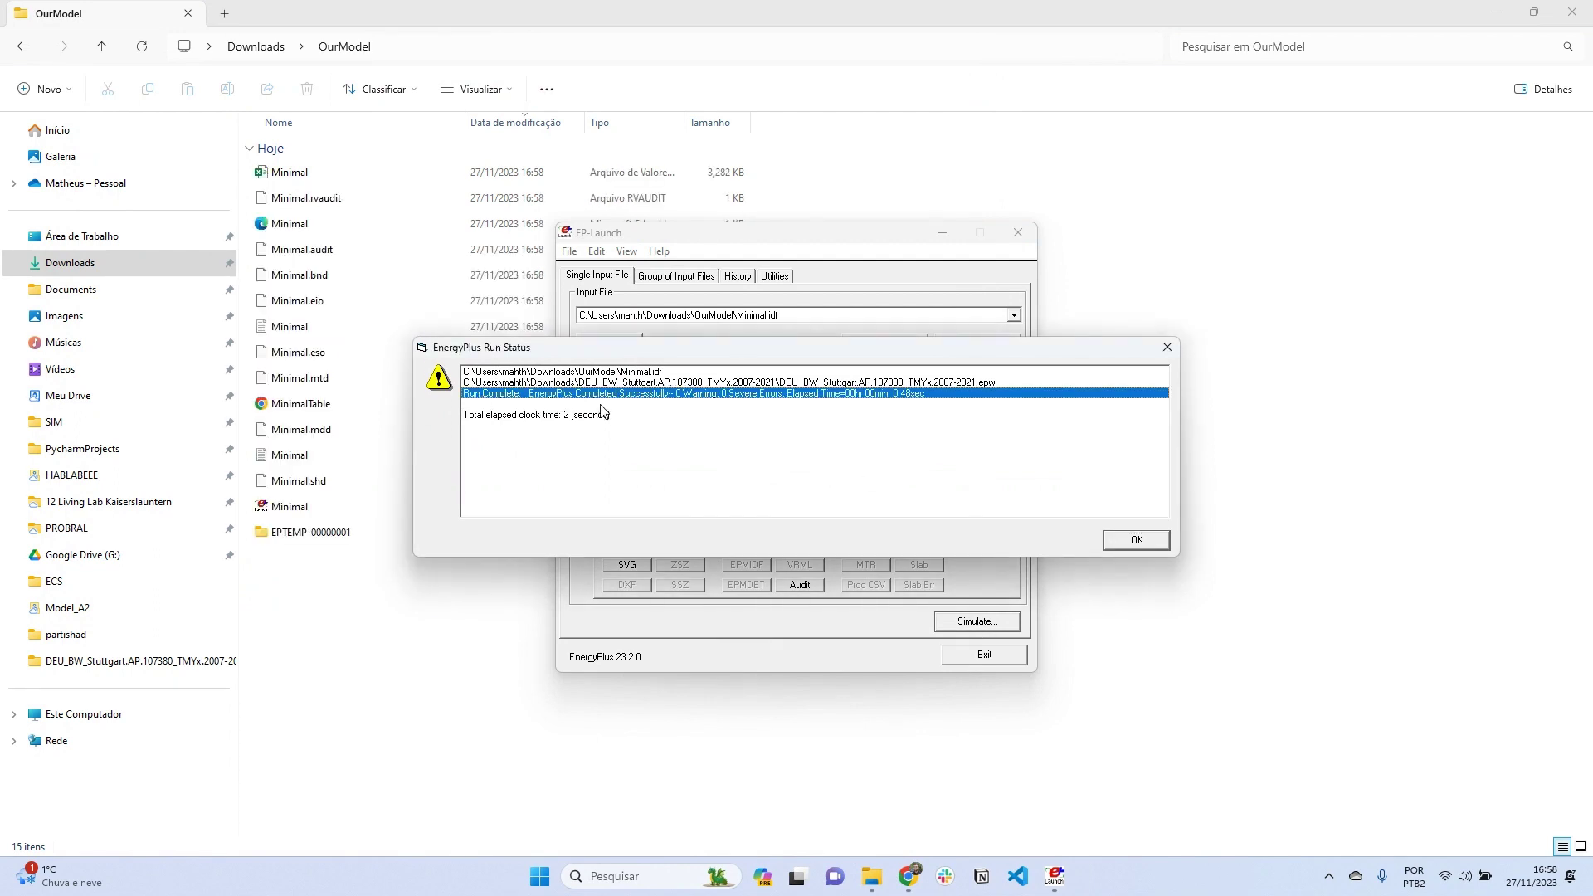